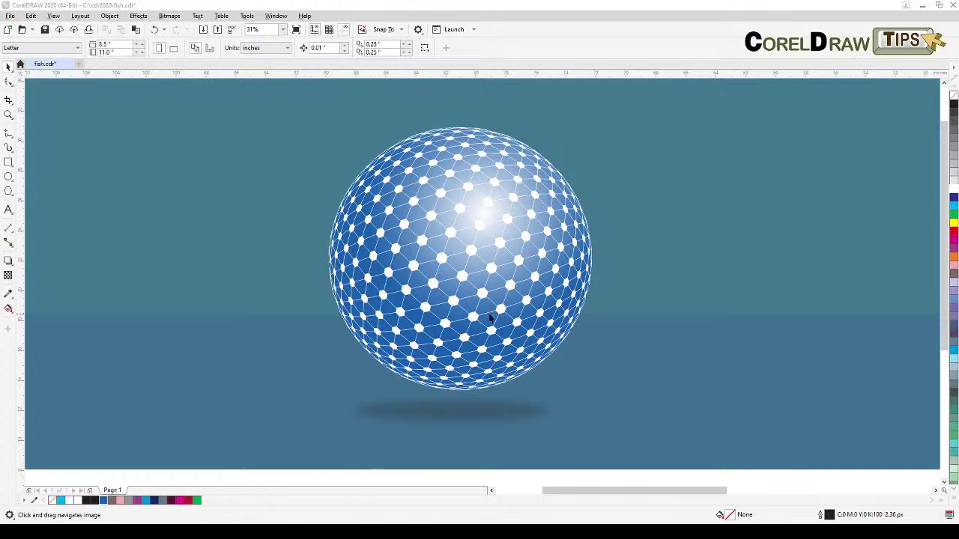
- Examine the finished blue sphere, its white hexagon-and-line pattern and its shadow on the teal background
{"action": "key", "text": "F3"}
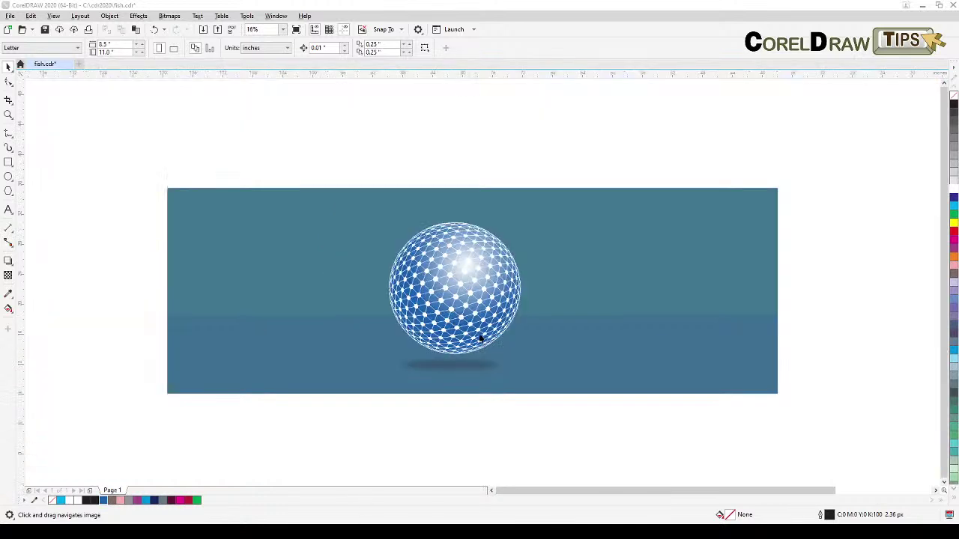
{"action": "left_click_drag", "start_coordinate": [525, 338], "coordinate": [458, 325]}
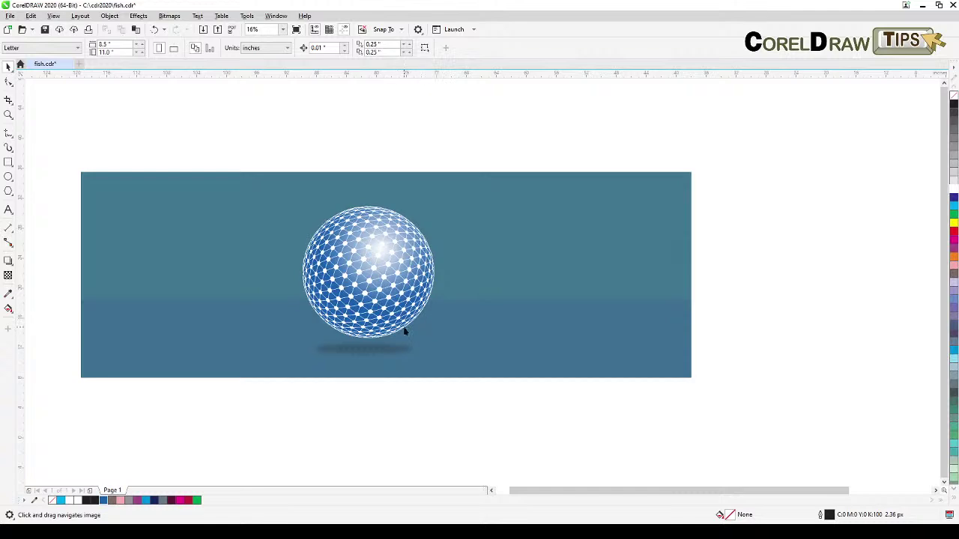
{"action": "left_click_drag", "start_coordinate": [387, 330], "coordinate": [546, 318]}
{"action": "scroll", "coordinate": [446, 293], "scroll_direction": "up", "scroll_amount": 2}
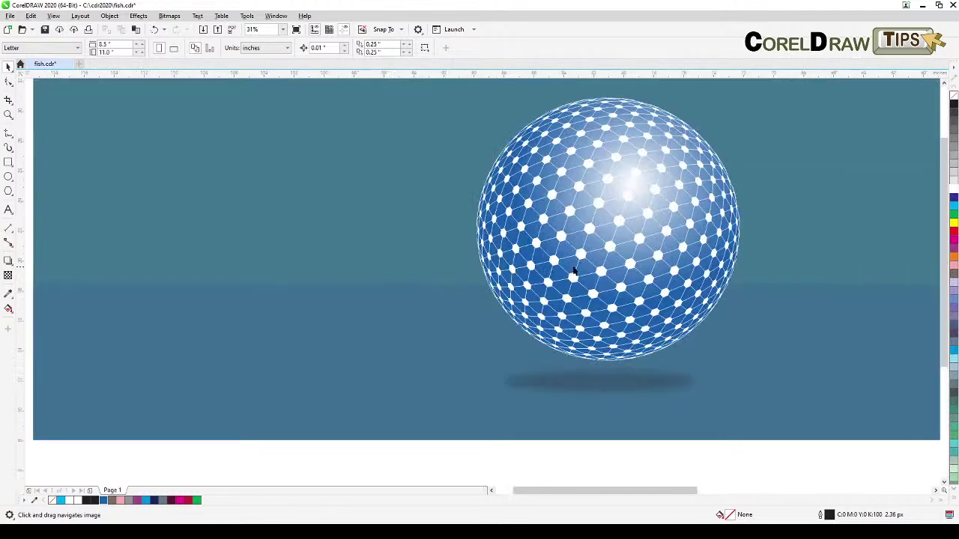
{"action": "scroll", "coordinate": [396, 208], "scroll_direction": "down", "scroll_amount": 2}
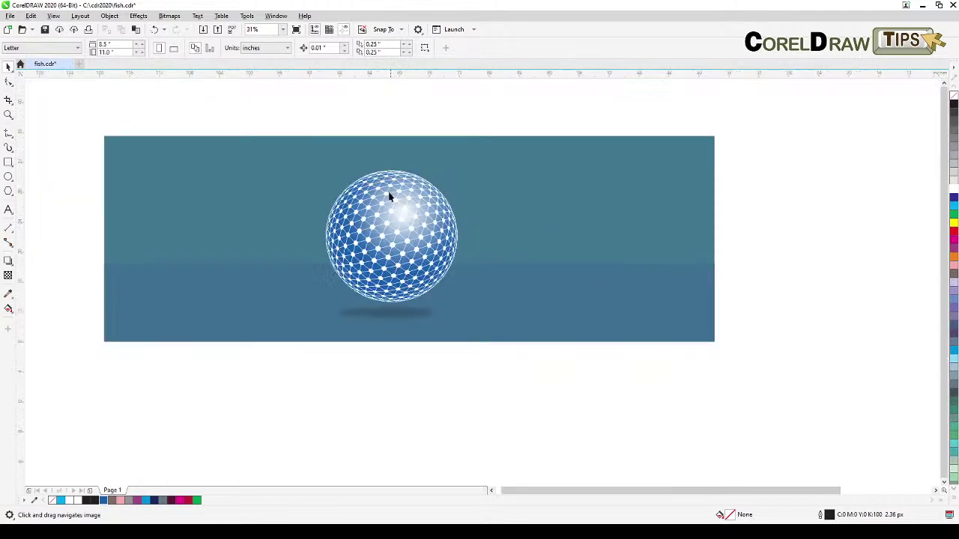
{"action": "scroll", "coordinate": [382, 231], "scroll_direction": "up", "scroll_amount": 2}
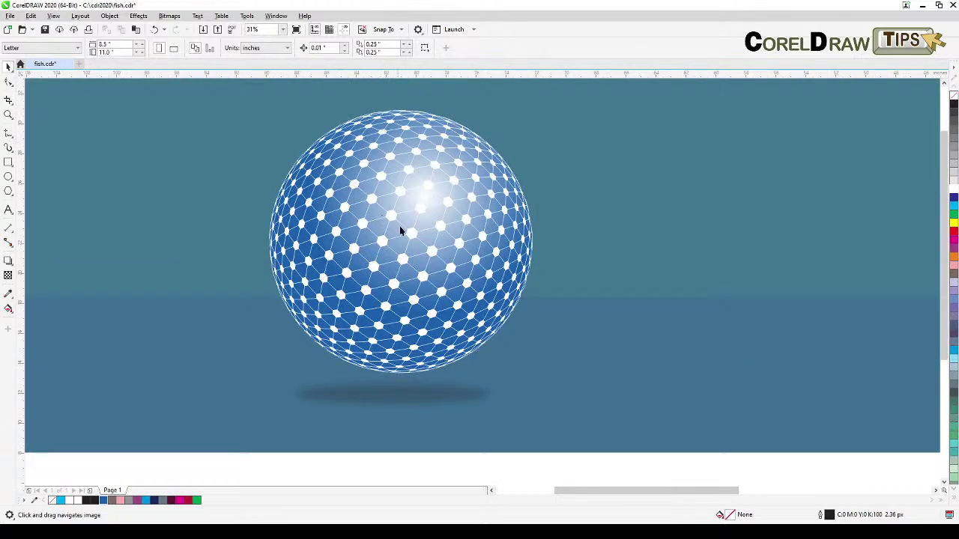
{"action": "scroll", "coordinate": [410, 276], "scroll_direction": "down", "scroll_amount": 2}
- Draw a regular hexagon about 2.54 by 2.93 inches in the blank area beside the sphere artwork
{"action": "left_click_drag", "start_coordinate": [439, 274], "coordinate": [208, 281]}
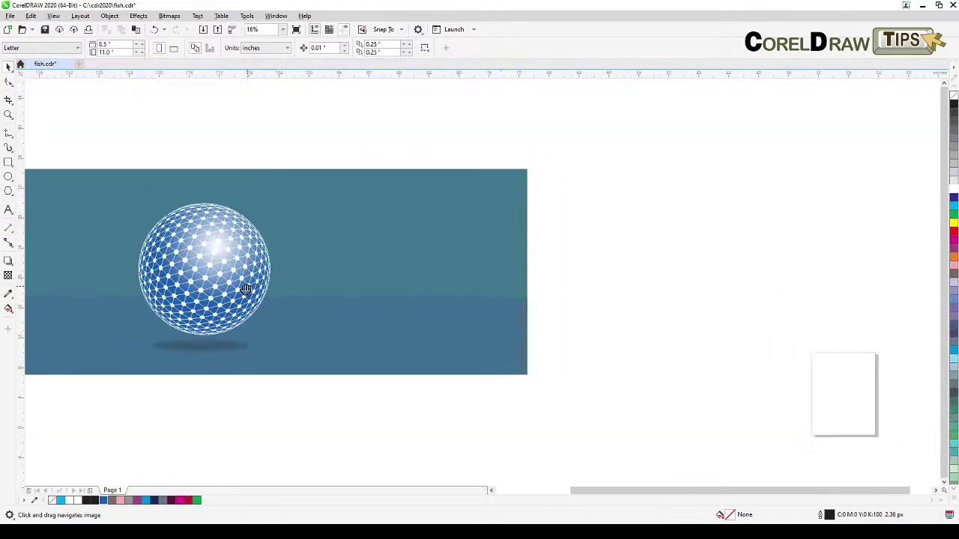
{"action": "left_click_drag", "start_coordinate": [556, 242], "coordinate": [547, 242]}
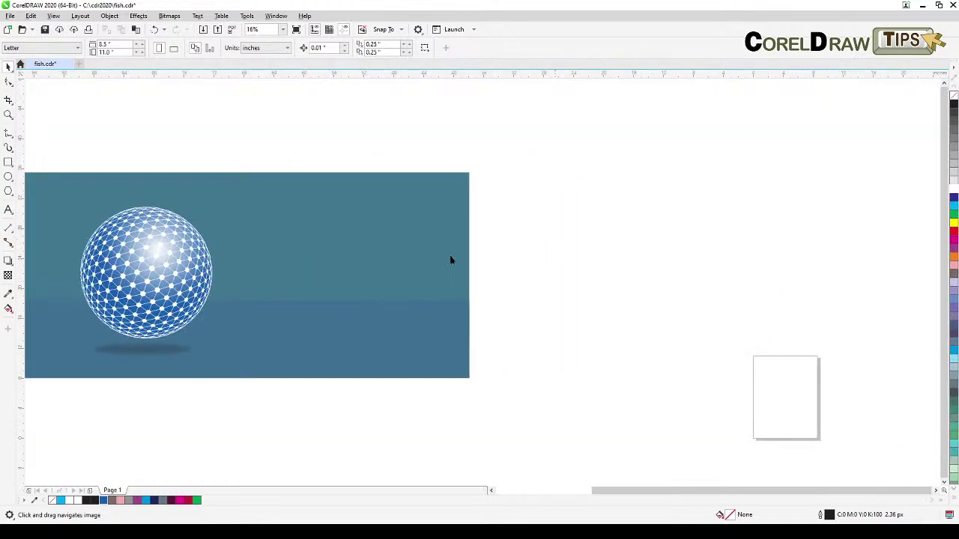
{"action": "left_click", "coordinate": [8, 192]}
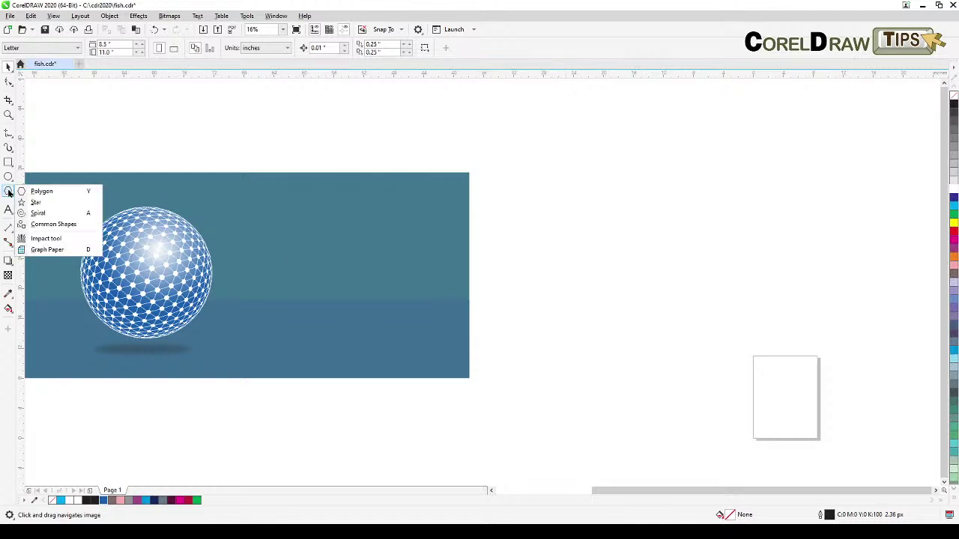
{"action": "left_click", "coordinate": [66, 194]}
{"action": "scroll", "coordinate": [327, 235], "scroll_direction": "down", "scroll_amount": 3}
{"action": "scroll", "coordinate": [327, 236], "scroll_direction": "up", "scroll_amount": 6}
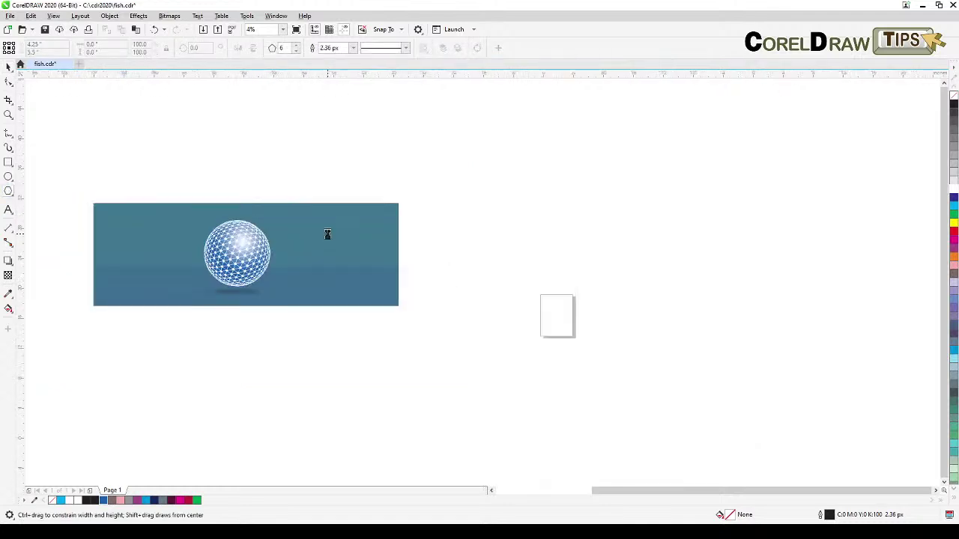
{"action": "left_click_drag", "start_coordinate": [304, 241], "coordinate": [564, 269]}
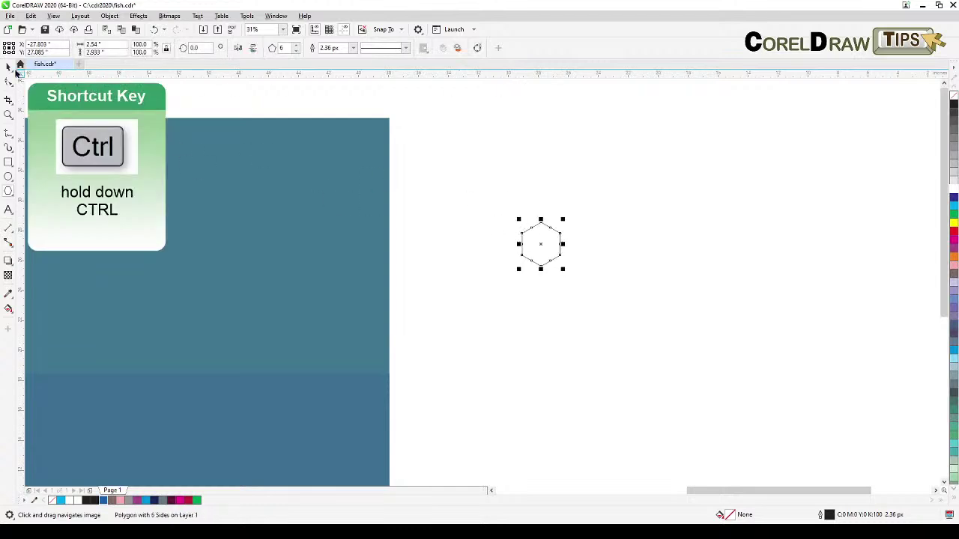
- Rotate the hexagon to 90 degrees and move it slightly upward
{"action": "left_click", "coordinate": [8, 66]}
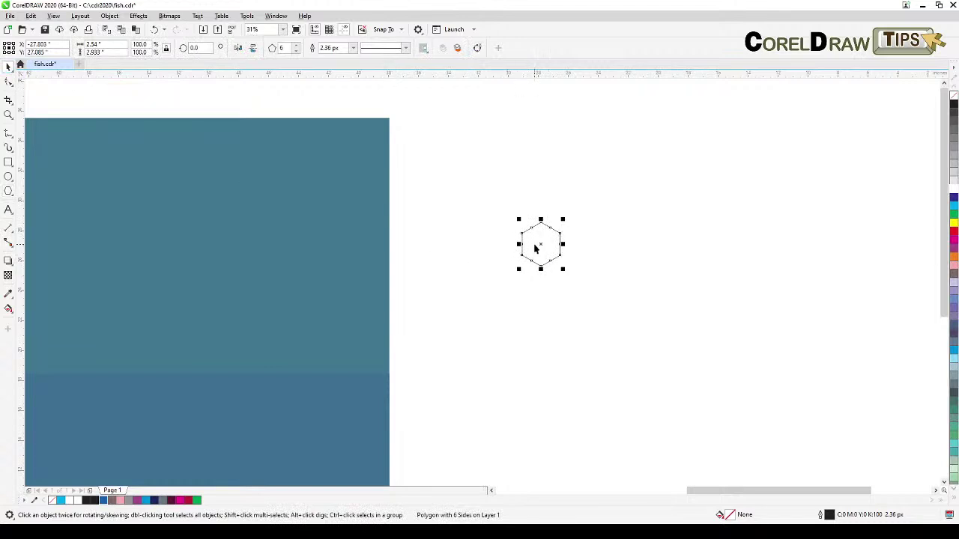
{"action": "left_click", "coordinate": [542, 243]}
{"action": "double_click", "coordinate": [202, 47]}
{"action": "type", "text": "90"}
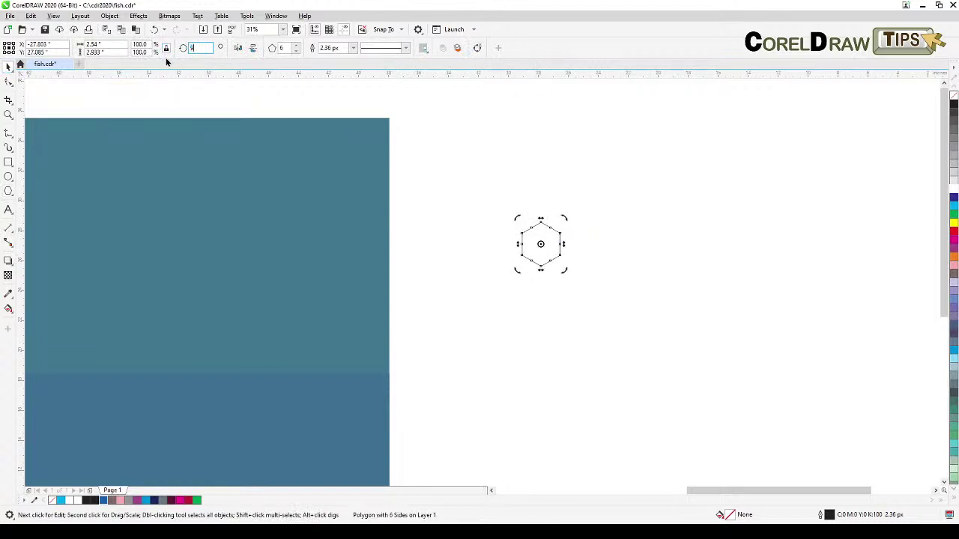
{"action": "key", "text": "Return"}
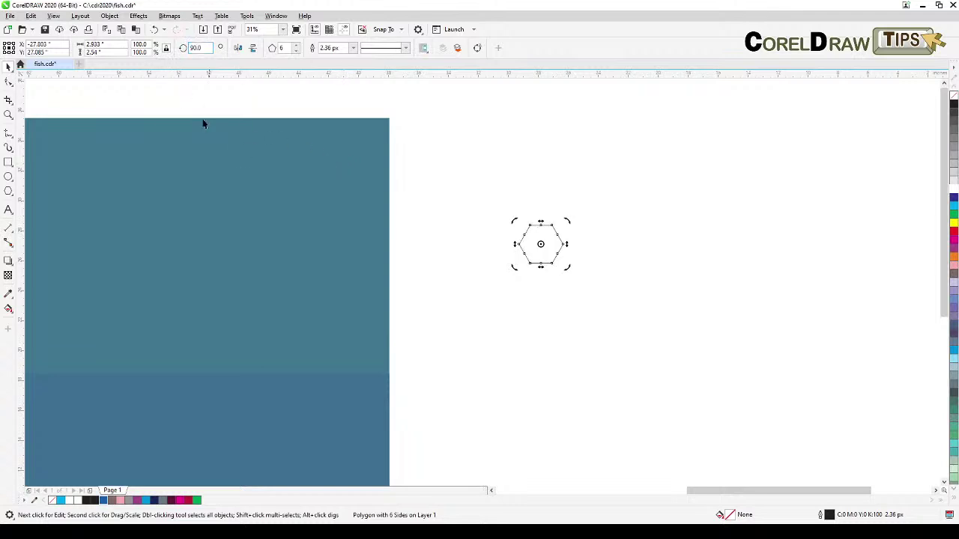
{"action": "left_click", "coordinate": [180, 94]}
{"action": "left_click_drag", "start_coordinate": [546, 263], "coordinate": [555, 230]}
{"action": "left_click", "coordinate": [481, 262]}
- Draw a three-sided polygon about 7.28 by 6.3 inches near the hexagon and place it to the hexagon's lower right
{"action": "left_click", "coordinate": [7, 192]}
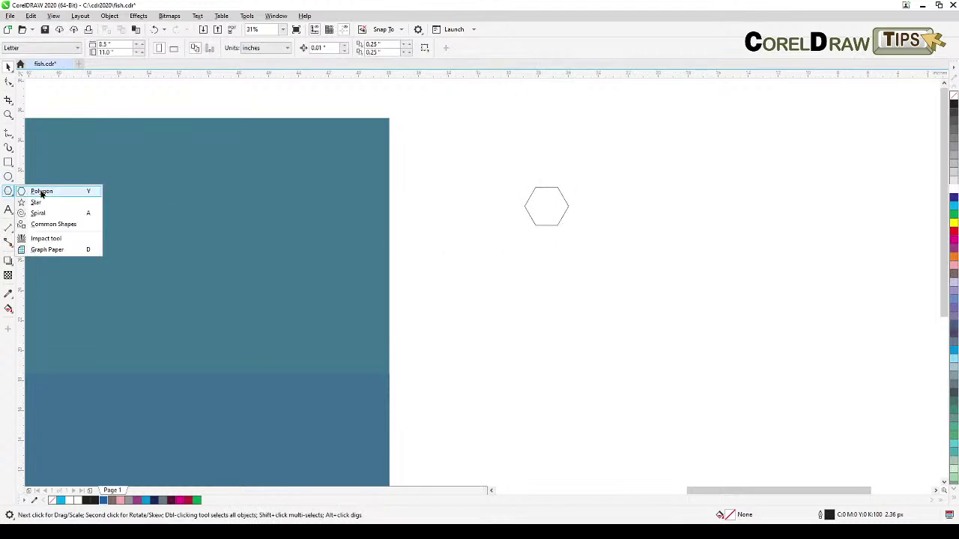
{"action": "left_click", "coordinate": [41, 192]}
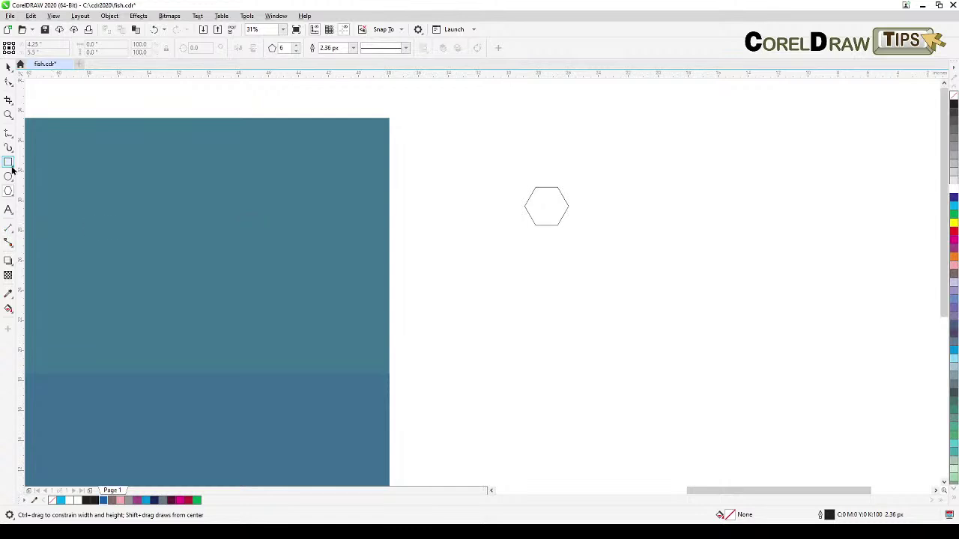
{"action": "double_click", "coordinate": [280, 48]}
{"action": "type", "text": "3"}
{"action": "left_click_drag", "start_coordinate": [451, 238], "coordinate": [579, 346]}
{"action": "left_click", "coordinate": [8, 67]}
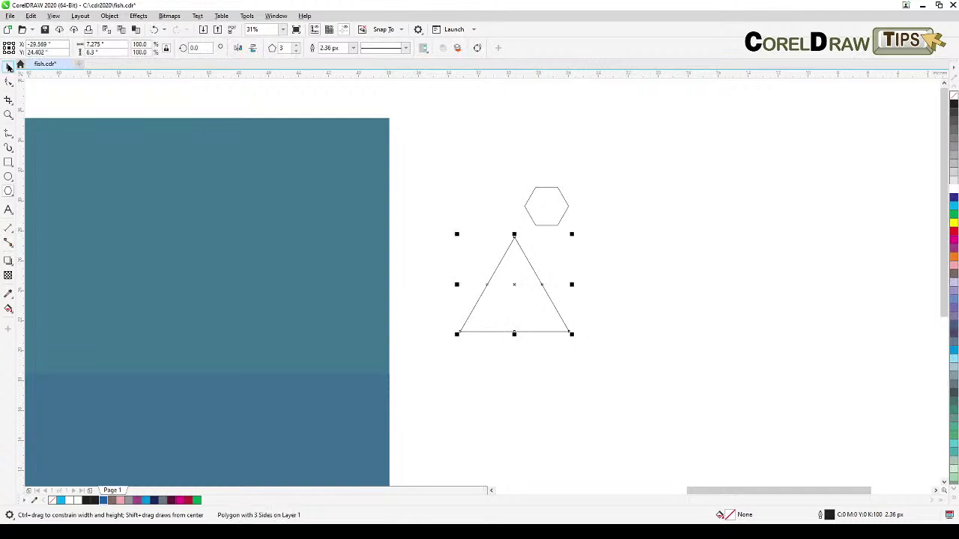
{"action": "left_click", "coordinate": [622, 241]}
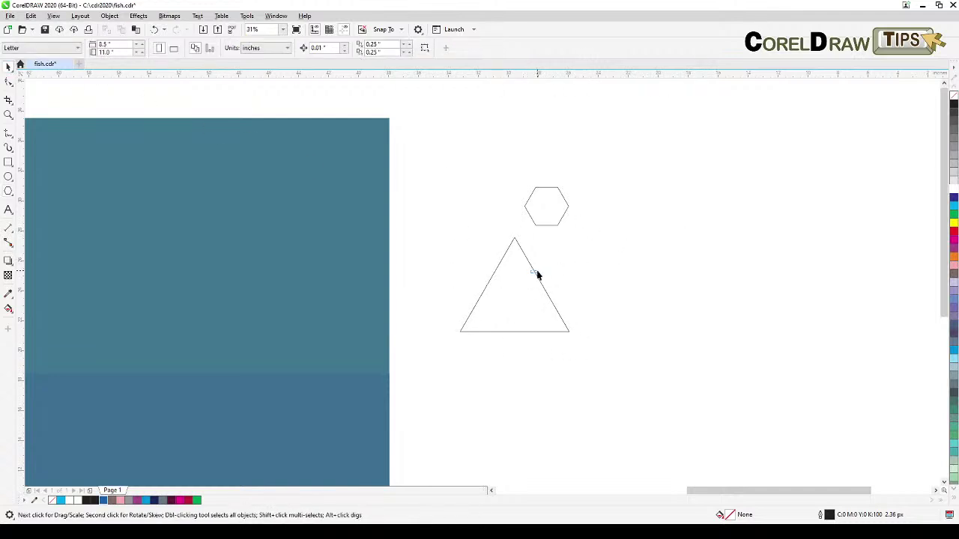
{"action": "left_click_drag", "start_coordinate": [534, 277], "coordinate": [662, 261]}
{"action": "left_click", "coordinate": [554, 223]}
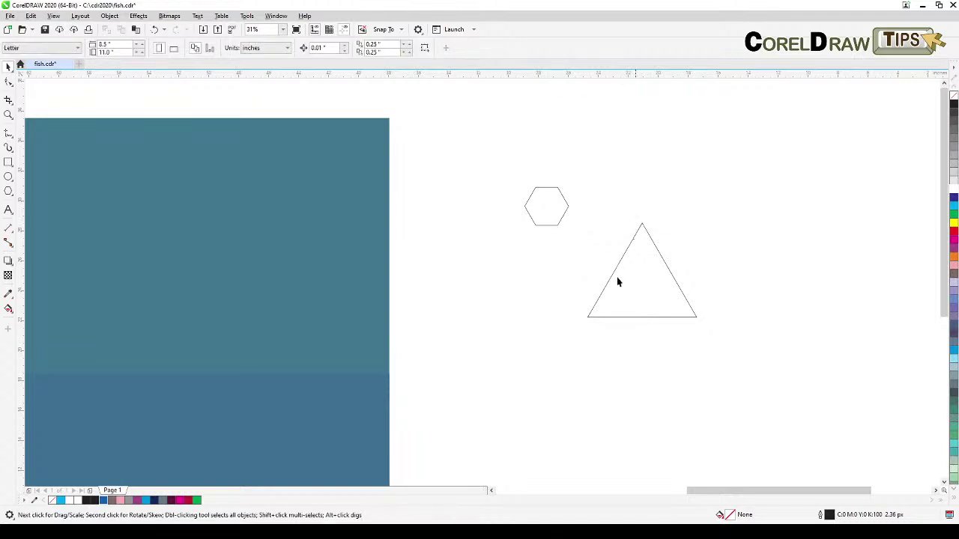
- Check that snapping to objects is enabled and move the hexagon so its center sits on the triangle's apex
{"action": "left_click", "coordinate": [549, 227]}
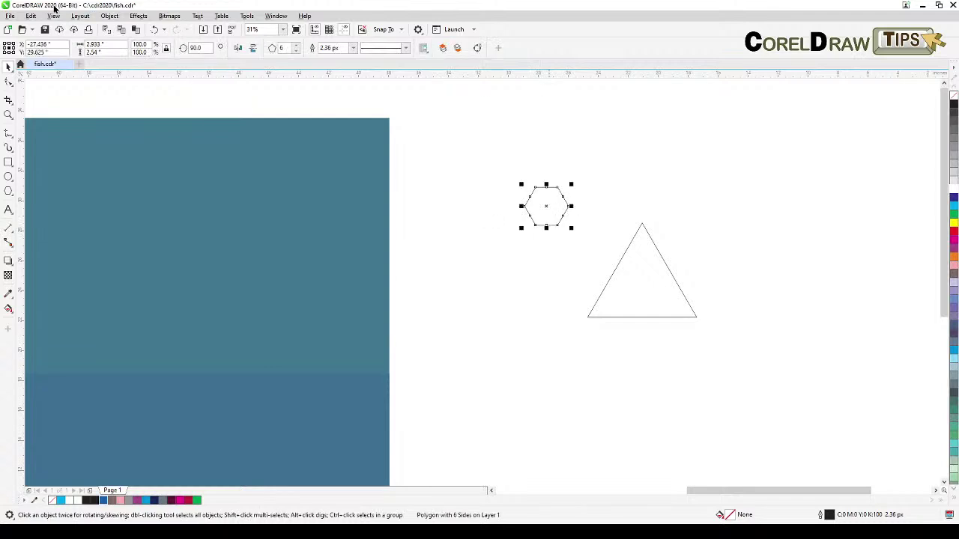
{"action": "left_click", "coordinate": [52, 16]}
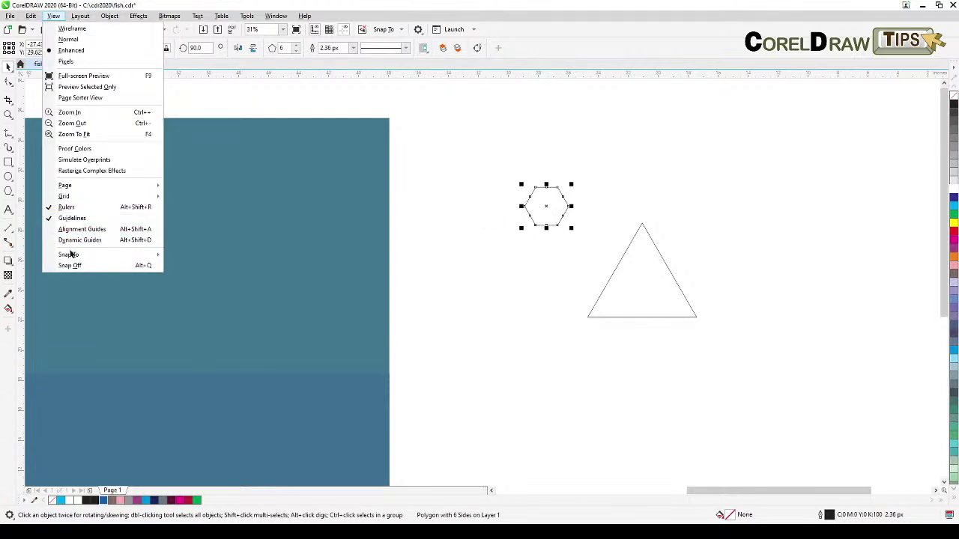
{"action": "mouse_move", "coordinate": [70, 255]}
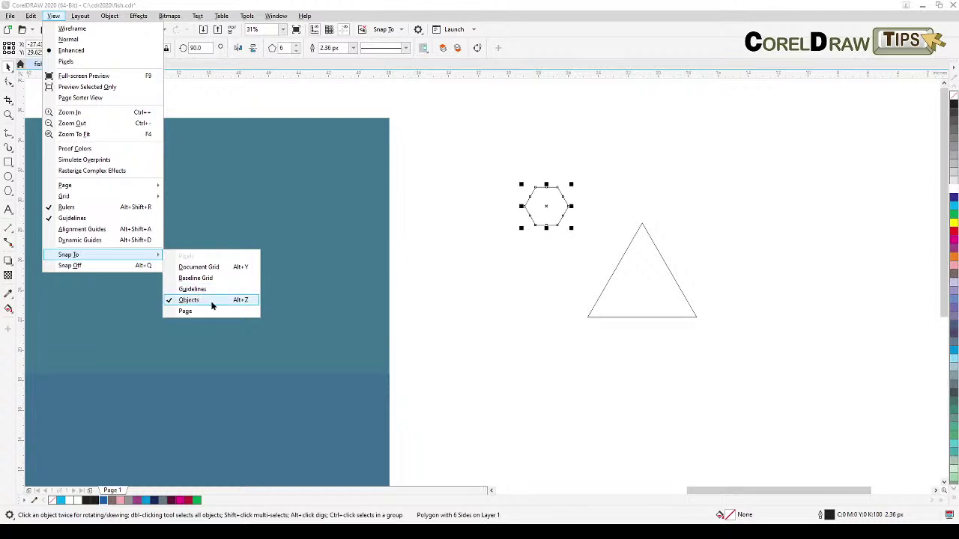
{"action": "left_click", "coordinate": [471, 317]}
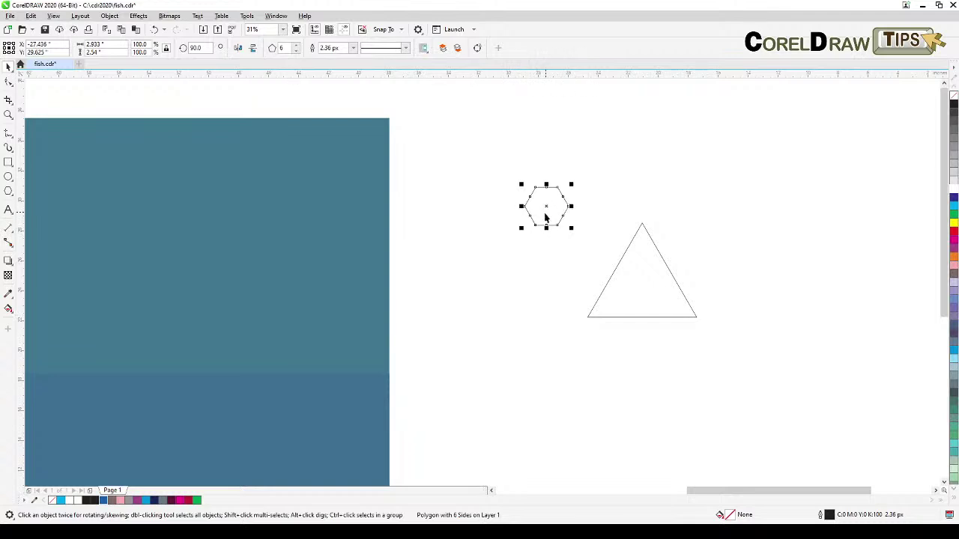
{"action": "left_click_drag", "start_coordinate": [546, 213], "coordinate": [642, 226]}
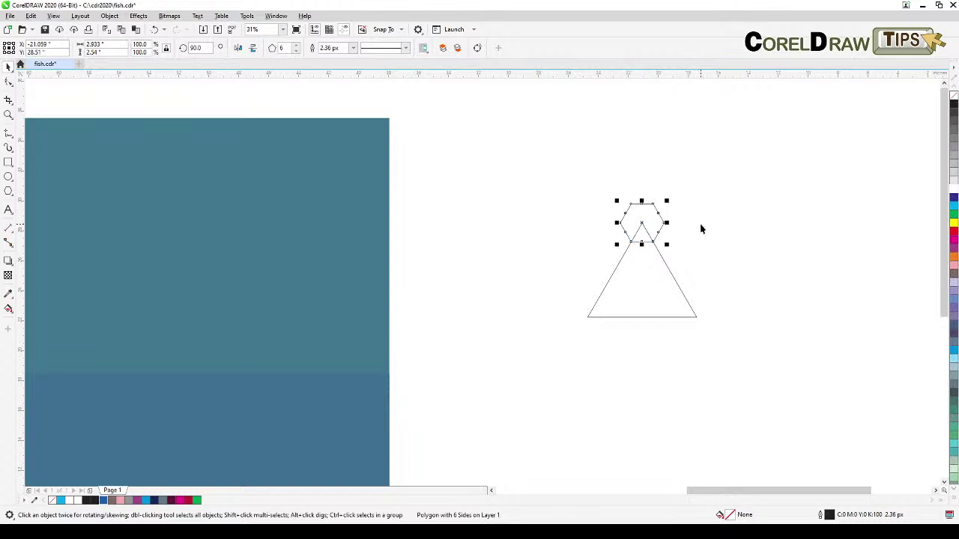
- Duplicate the hexagon twice without offset and center the copies on the triangle's two bottom corners
{"action": "key", "text": "KP_Add"}
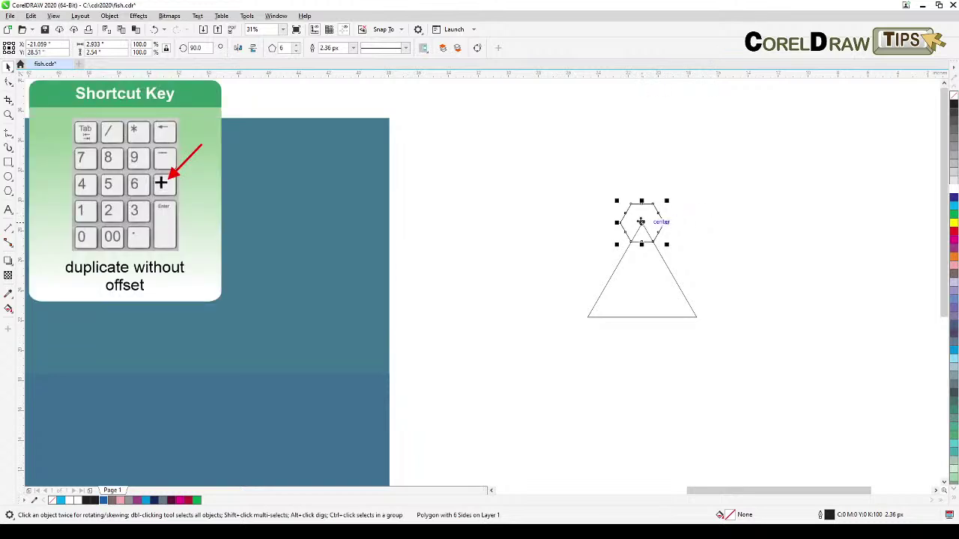
{"action": "left_click_drag", "start_coordinate": [641, 222], "coordinate": [696, 318]}
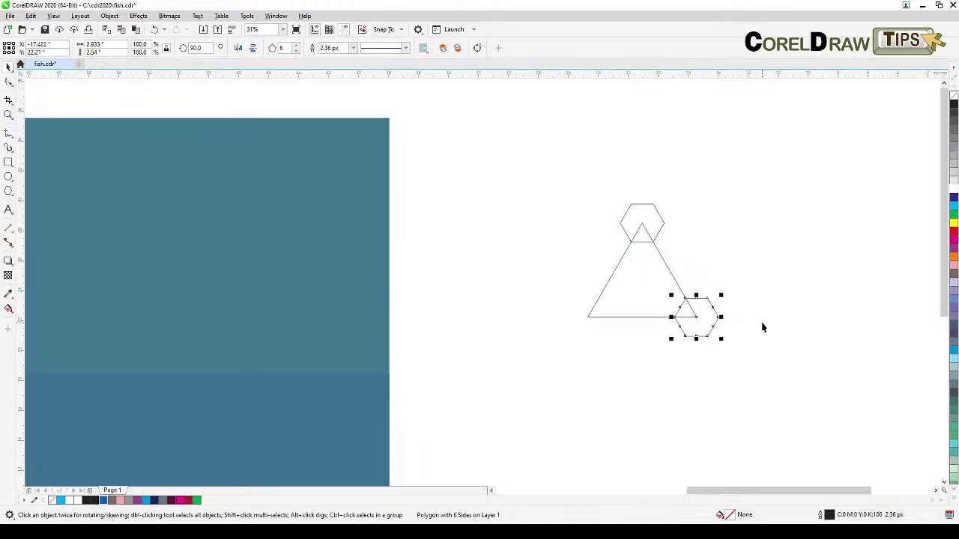
{"action": "key", "text": "KP_Add"}
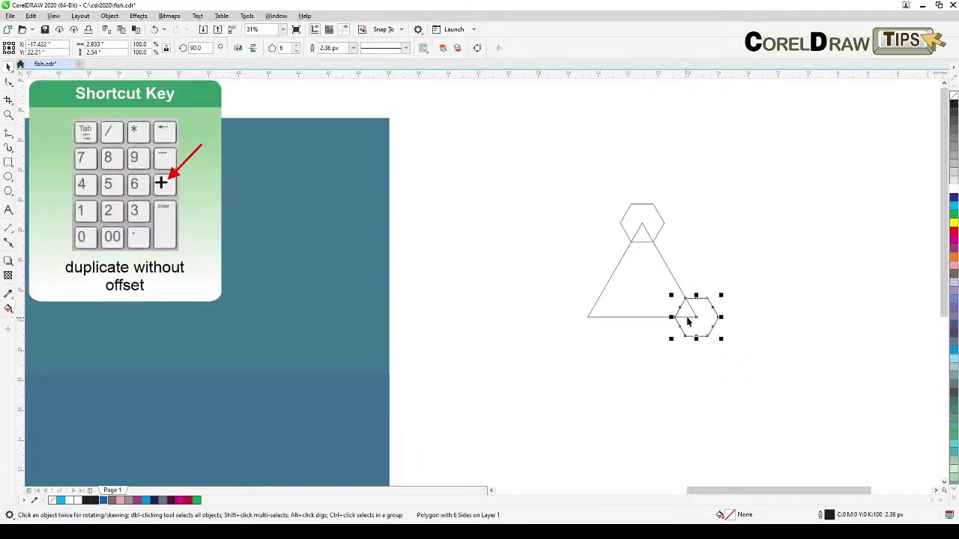
{"action": "left_click_drag", "start_coordinate": [695, 316], "coordinate": [588, 318]}
{"action": "left_click", "coordinate": [576, 379]}
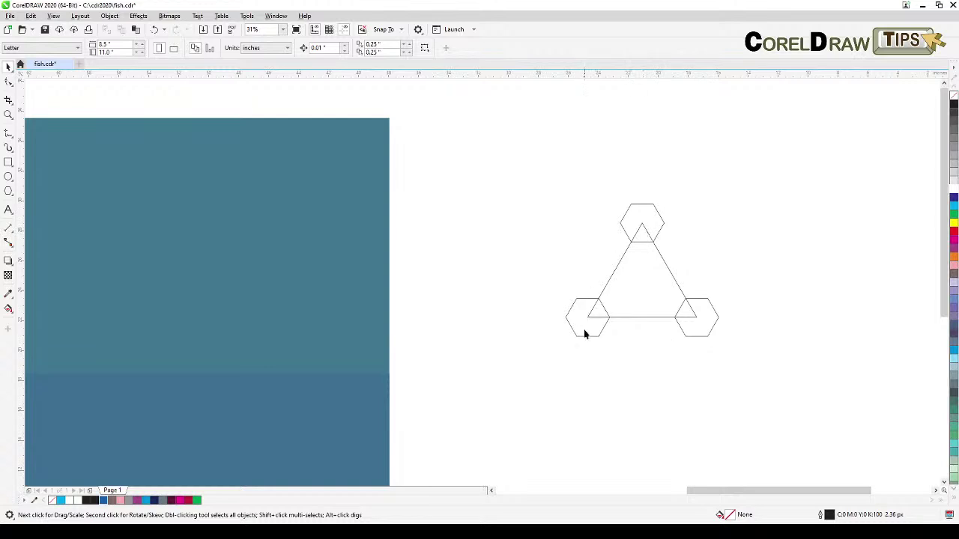
- Scale the triangle and its three hexagons to about 2.8 by 2.42 inches and place them on the teal background right of the sphere
{"action": "scroll", "coordinate": [614, 394], "scroll_direction": "down", "scroll_amount": 2}
{"action": "scroll", "coordinate": [667, 329], "scroll_direction": "left", "scroll_amount": 1}
{"action": "left_click_drag", "start_coordinate": [750, 252], "coordinate": [404, 333]}
{"action": "left_click_drag", "start_coordinate": [465, 341], "coordinate": [666, 309]}
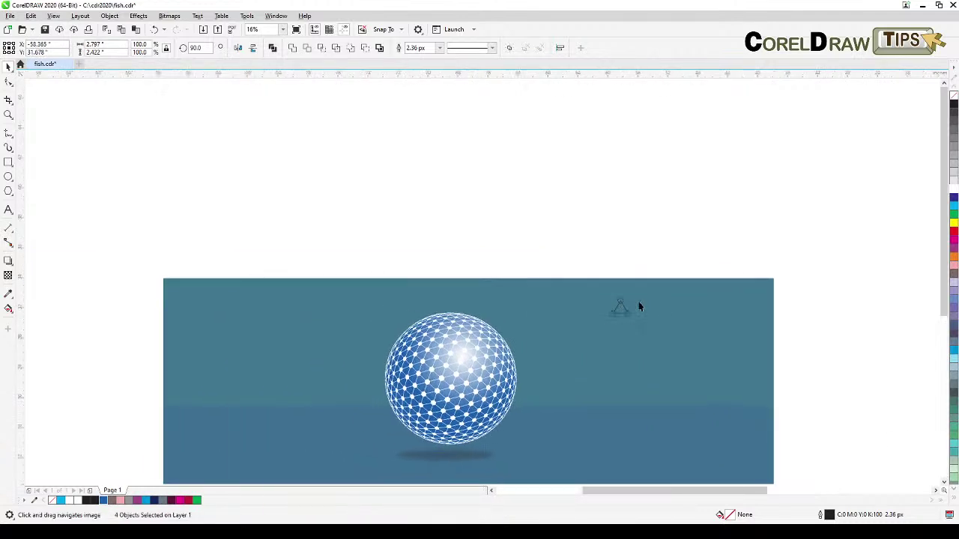
- Select the three hexagons at the triangle's corners together and fill them with white
{"action": "scroll", "coordinate": [637, 305], "scroll_direction": "up", "scroll_amount": 5}
{"action": "left_click", "coordinate": [477, 301]}
{"action": "left_click", "coordinate": [478, 298]}
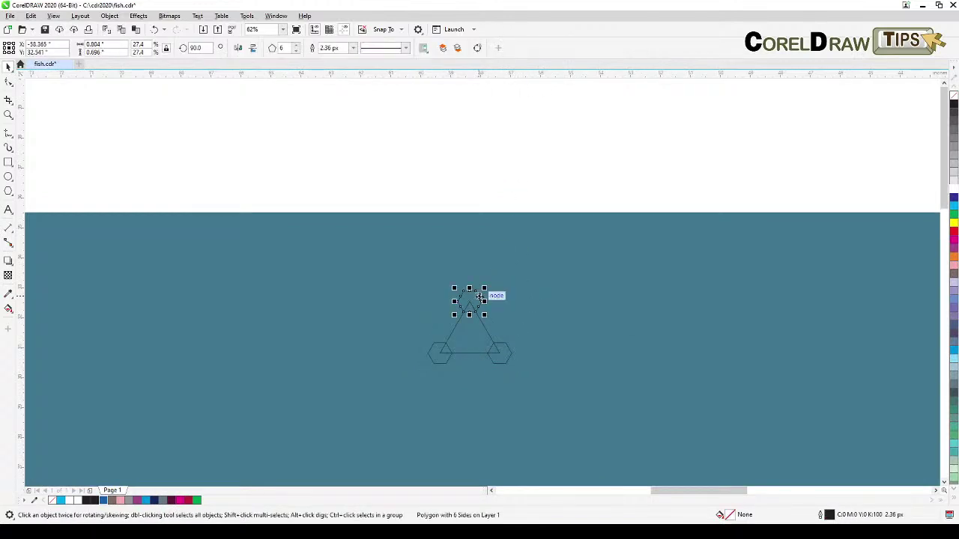
{"action": "left_click", "coordinate": [506, 348], "text": "shift"}
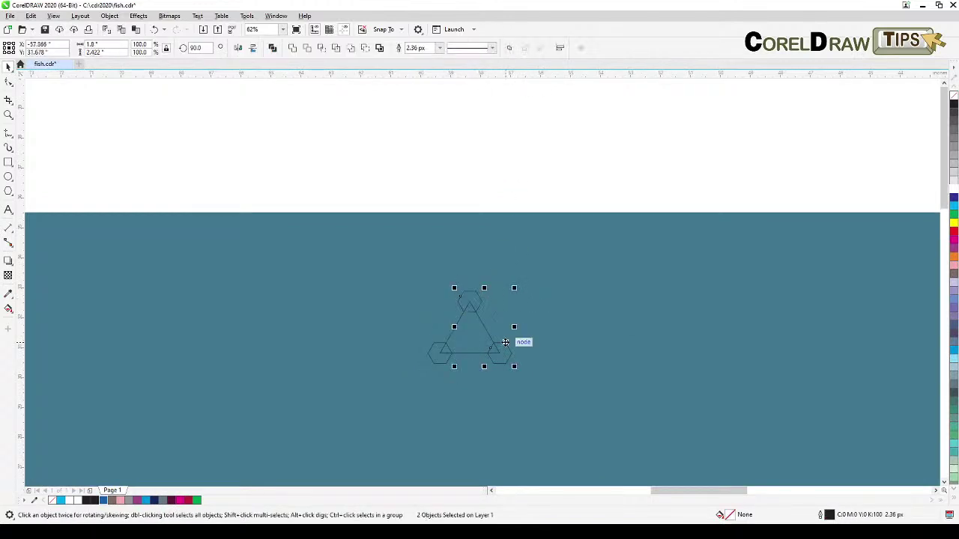
{"action": "left_click", "coordinate": [439, 347], "text": "shift"}
{"action": "left_click", "coordinate": [953, 191]}
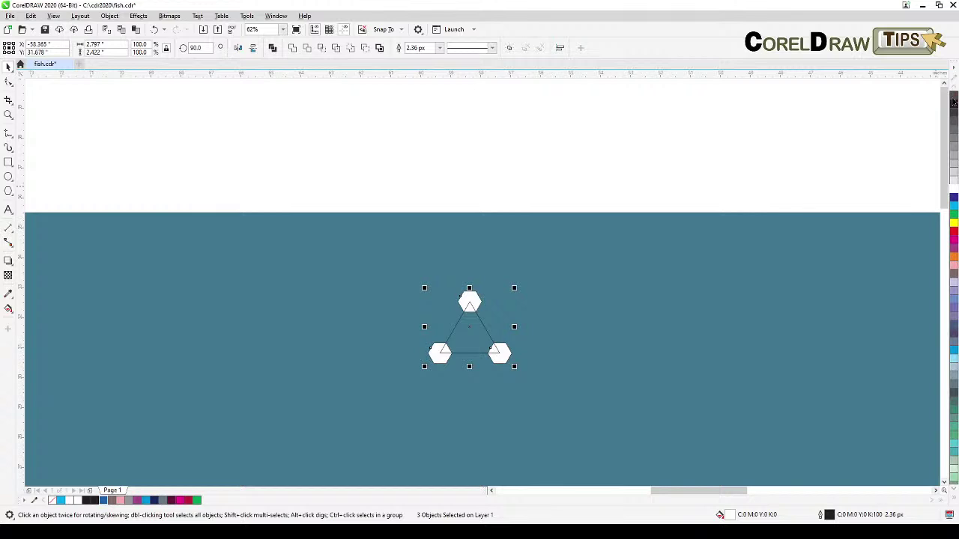
- Give the triangle connecting the three hexagons a white outline with a width of 10 px
{"action": "scroll", "coordinate": [509, 408], "scroll_direction": "up", "scroll_amount": 2}
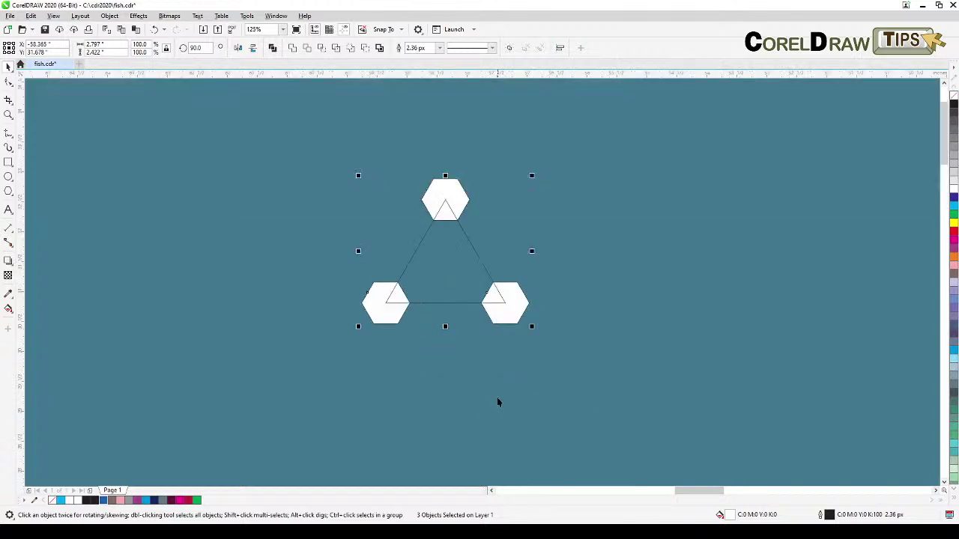
{"action": "left_click_drag", "start_coordinate": [497, 400], "coordinate": [544, 470]}
{"action": "left_click", "coordinate": [527, 336]}
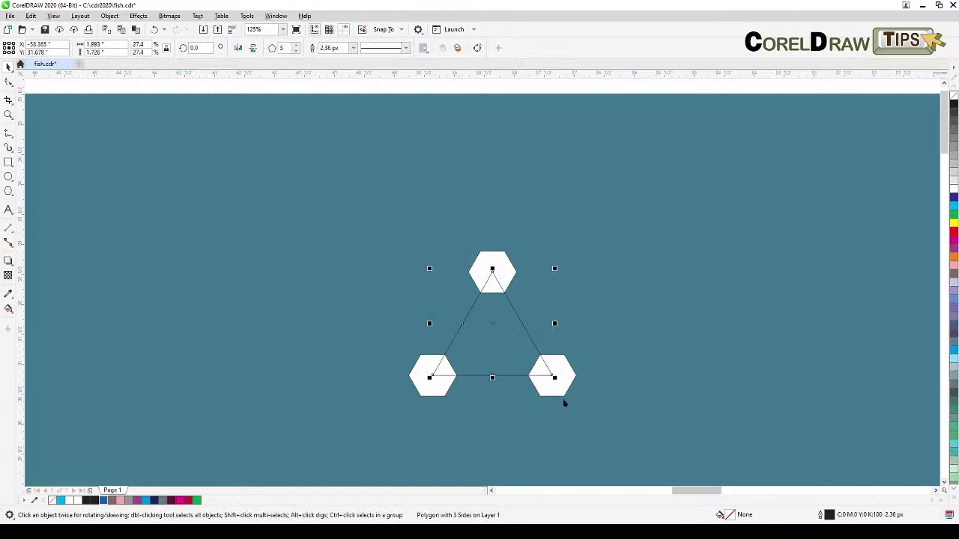
{"action": "double_click", "coordinate": [824, 515]}
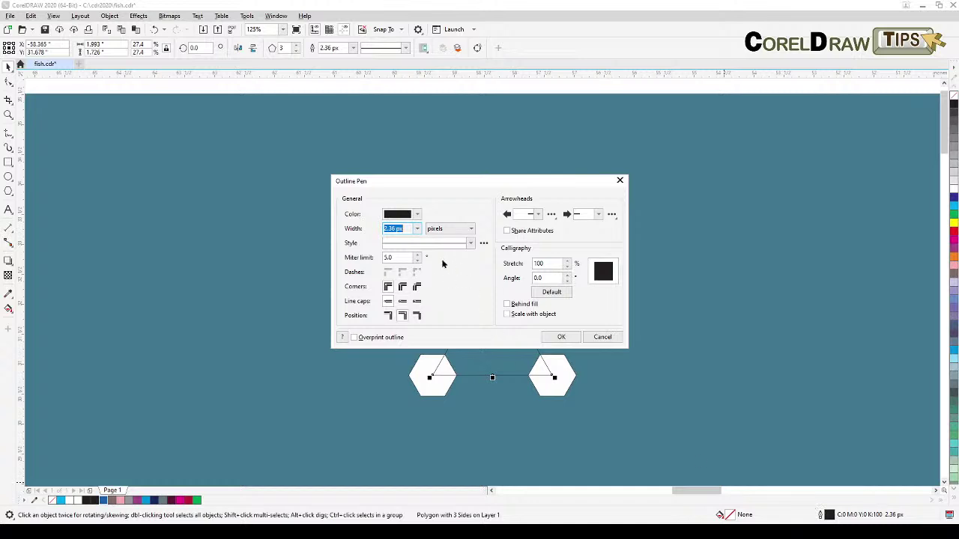
{"action": "left_click", "coordinate": [410, 217]}
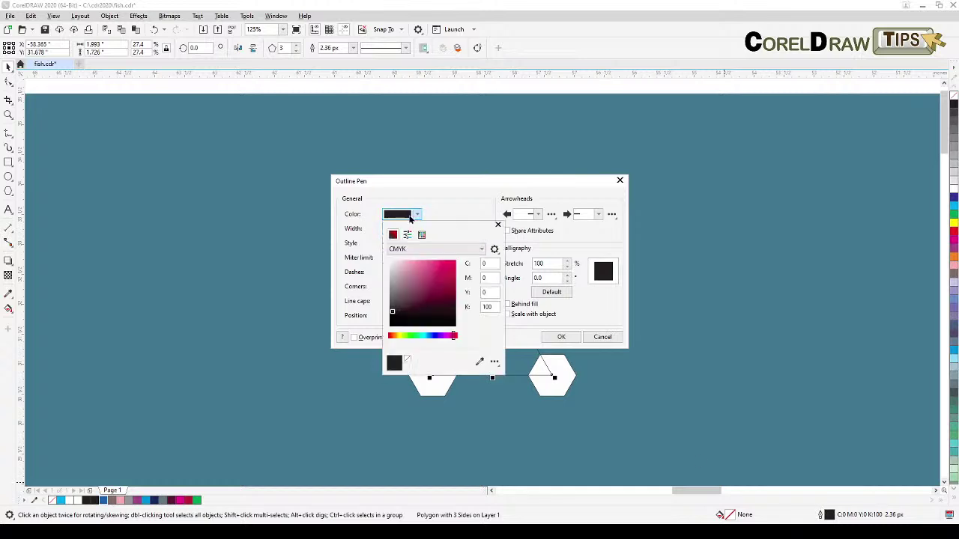
{"action": "left_click_drag", "start_coordinate": [395, 270], "coordinate": [381, 252]}
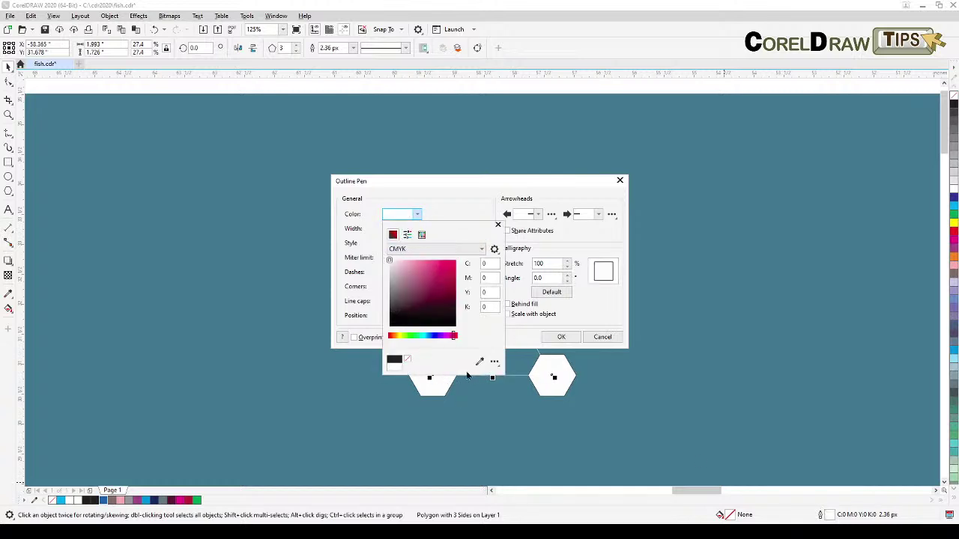
{"action": "left_click", "coordinate": [522, 341]}
{"action": "left_click_drag", "start_coordinate": [406, 231], "coordinate": [365, 223]}
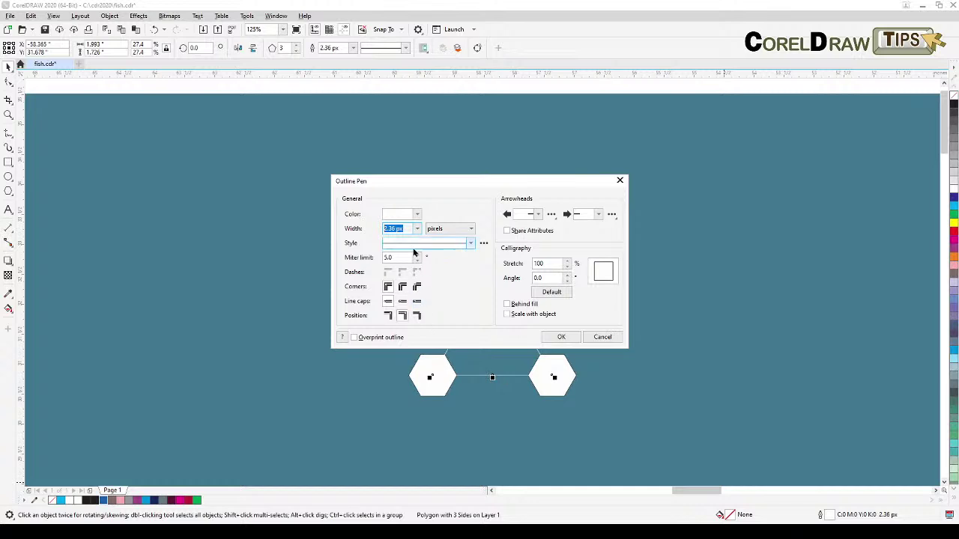
{"action": "type", "text": "10"}
{"action": "left_click", "coordinate": [568, 338]}
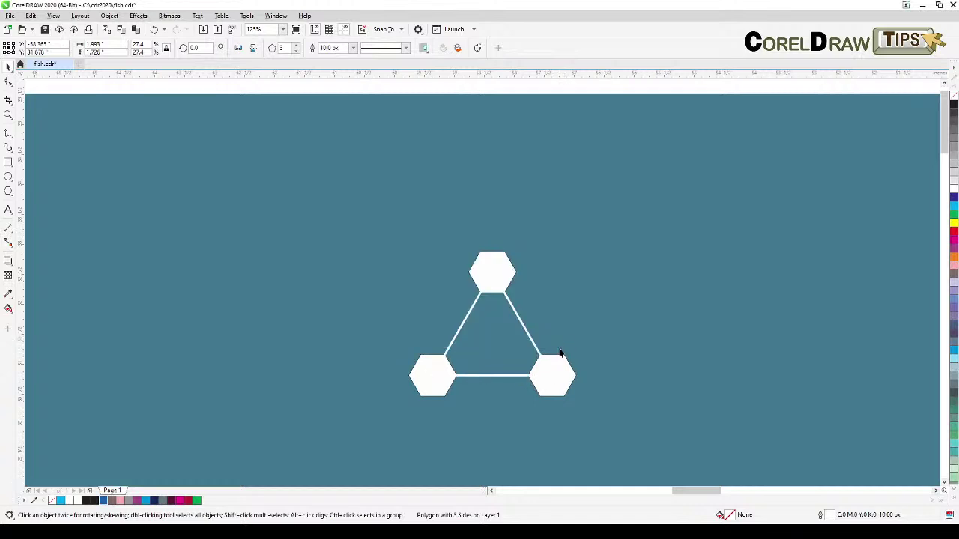
- Move the sphere together with its shadow horizontally to the left end of the teal background
{"action": "scroll", "coordinate": [560, 352], "scroll_direction": "down", "scroll_amount": 2}
{"action": "scroll", "coordinate": [570, 393], "scroll_direction": "down", "scroll_amount": 2}
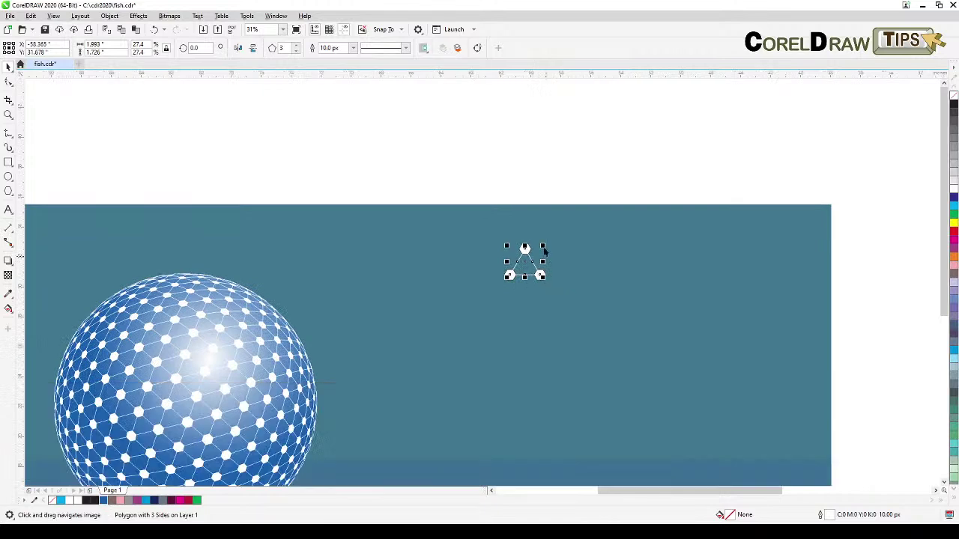
{"action": "left_click_drag", "start_coordinate": [462, 190], "coordinate": [557, 311]}
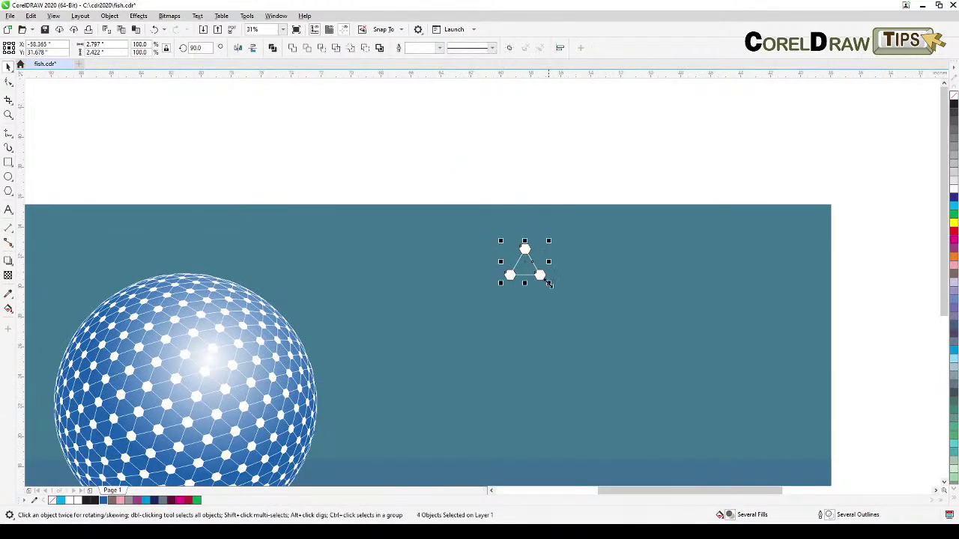
{"action": "scroll", "coordinate": [618, 345], "scroll_direction": "down", "scroll_amount": 2}
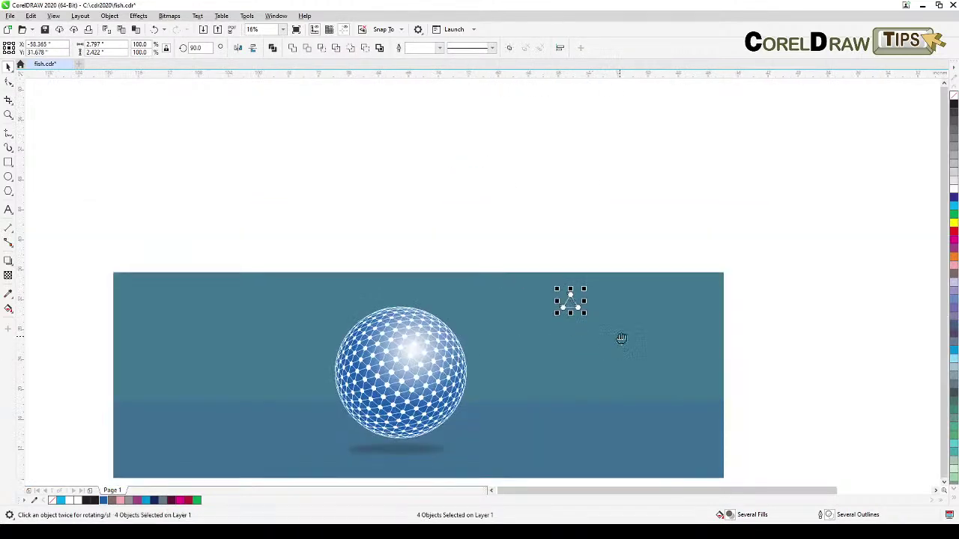
{"action": "left_click_drag", "start_coordinate": [633, 372], "coordinate": [571, 315]}
{"action": "left_click_drag", "start_coordinate": [266, 176], "coordinate": [397, 456]}
{"action": "left_click_drag", "start_coordinate": [369, 349], "coordinate": [159, 350]}
- Move the triangle and its three hexagons across the teal background to just right of the sphere, and deselect them
{"action": "left_click", "coordinate": [318, 175]}
{"action": "left_click_drag", "start_coordinate": [319, 174], "coordinate": [557, 314]}
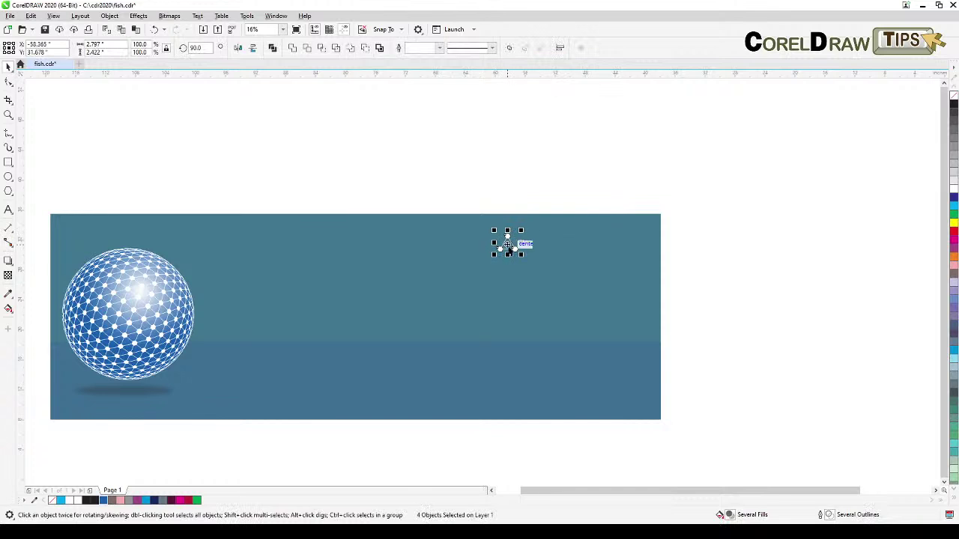
{"action": "left_click_drag", "start_coordinate": [509, 244], "coordinate": [256, 254]}
{"action": "left_click_drag", "start_coordinate": [287, 195], "coordinate": [451, 214]}
{"action": "left_click", "coordinate": [380, 213]}
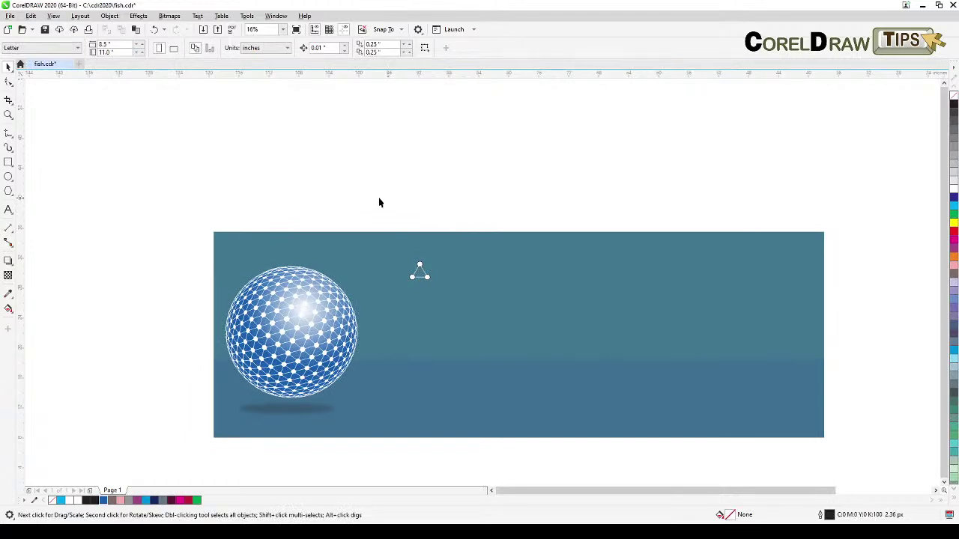
- Scale the triangle and its three hexagons down together to about 2.43 by 2.10 inches
{"action": "scroll", "coordinate": [379, 204], "scroll_direction": "up", "scroll_amount": 2}
{"action": "left_click_drag", "start_coordinate": [386, 211], "coordinate": [471, 328]}
{"action": "left_click_drag", "start_coordinate": [448, 288], "coordinate": [451, 264]}
{"action": "scroll", "coordinate": [460, 256], "scroll_direction": "up", "scroll_amount": 2}
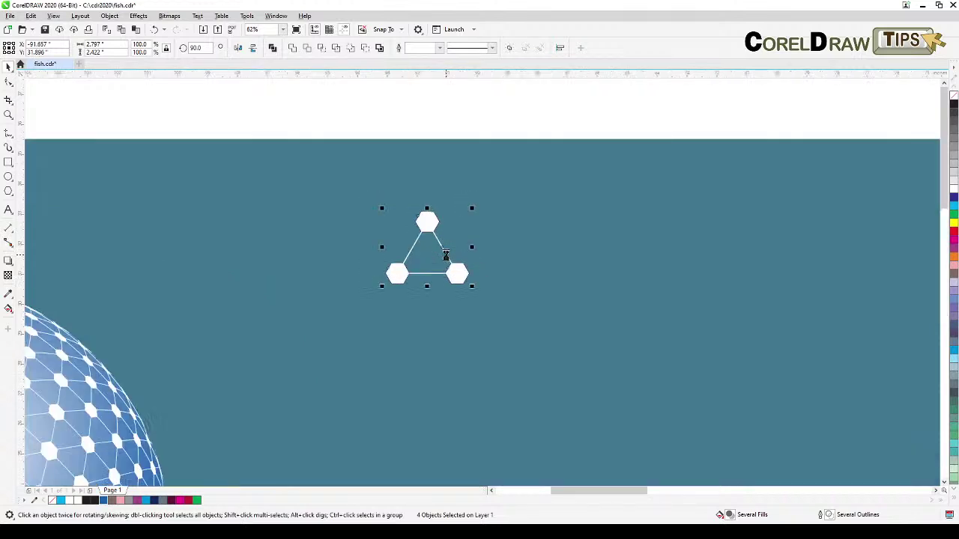
{"action": "mouse_move", "coordinate": [473, 286]}
{"action": "left_mouse_down"}
{"action": "mouse_move", "coordinate": [456, 271]}
{"action": "mouse_move", "coordinate": [461, 278]}
{"action": "left_mouse_up"}
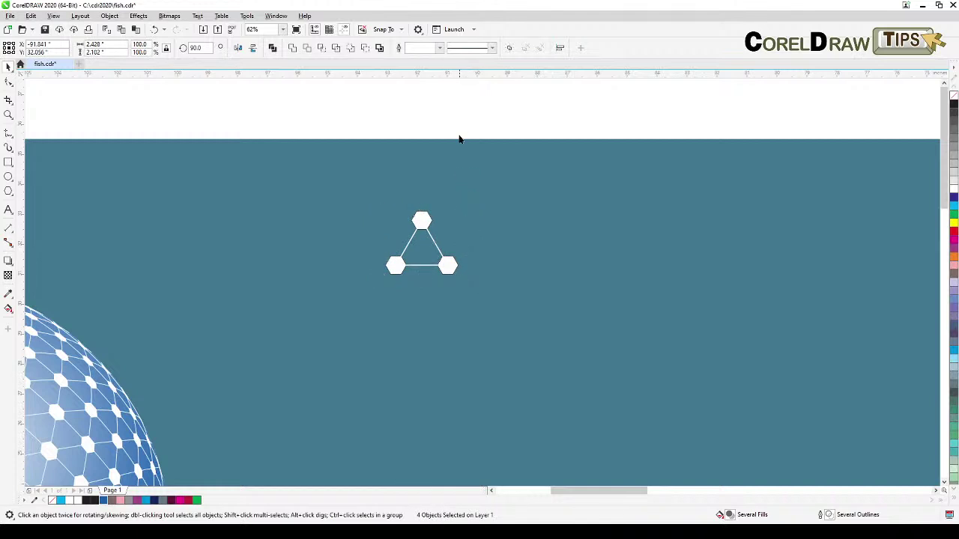
{"action": "left_click", "coordinate": [460, 130]}
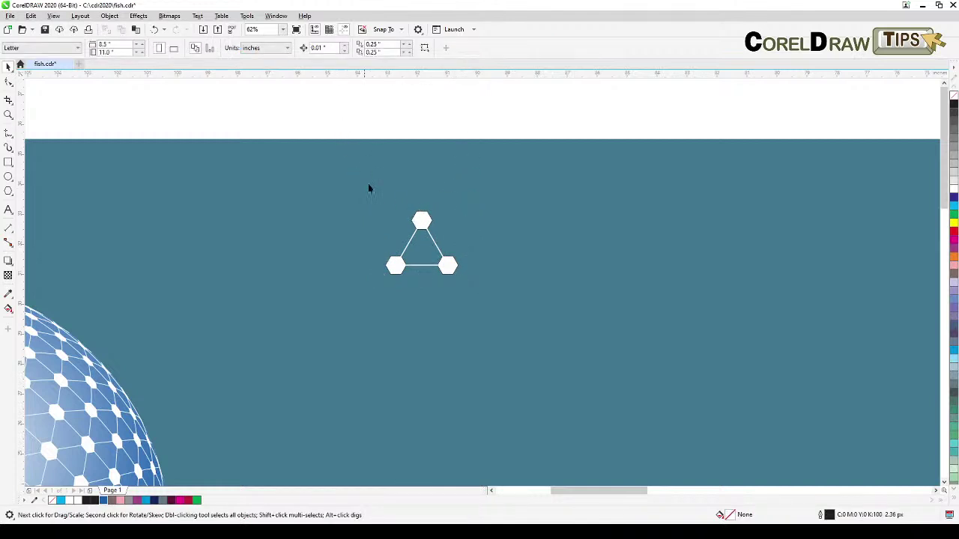
- Remove the outlines from the three corner hexagons and group the hexagons together
{"action": "scroll", "coordinate": [427, 219], "scroll_direction": "up", "scroll_amount": 3}
{"action": "scroll", "coordinate": [427, 225], "scroll_direction": "down", "scroll_amount": 3}
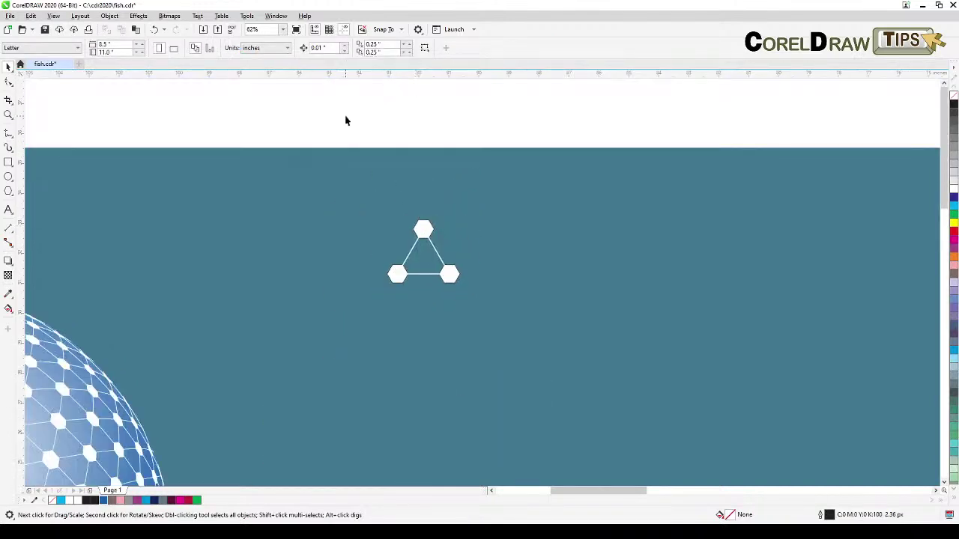
{"action": "left_click", "coordinate": [425, 224]}
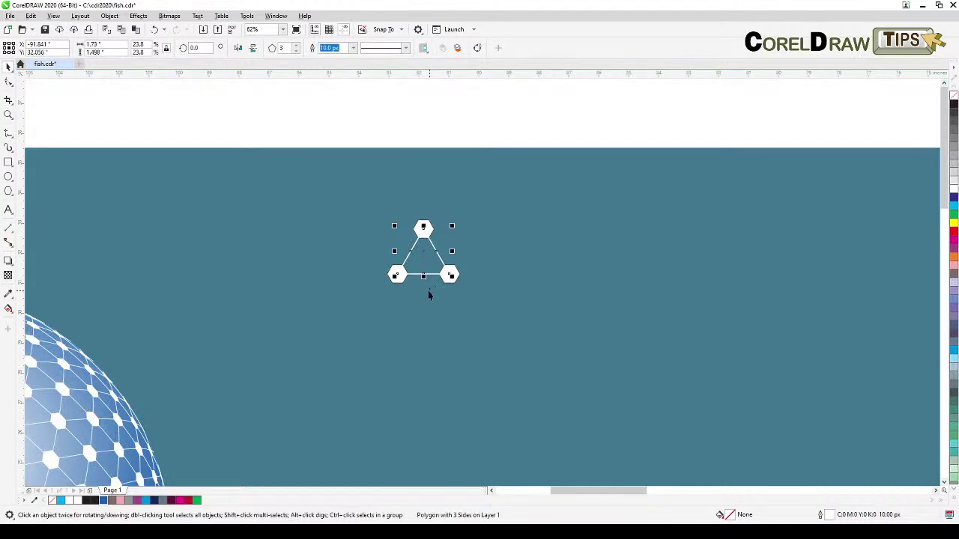
{"action": "left_click", "coordinate": [397, 278]}
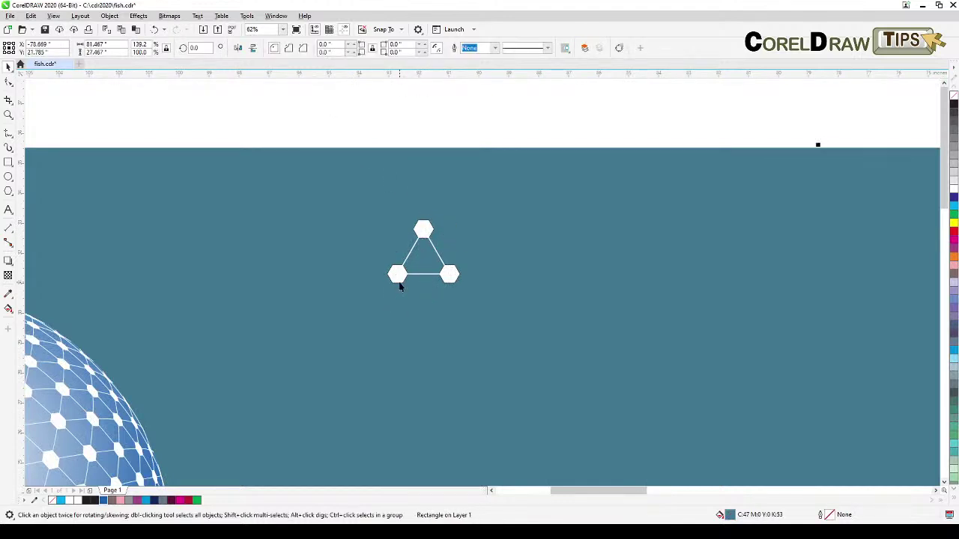
{"action": "left_click", "coordinate": [424, 226], "text": "shift"}
{"action": "left_click", "coordinate": [456, 269], "text": "shift"}
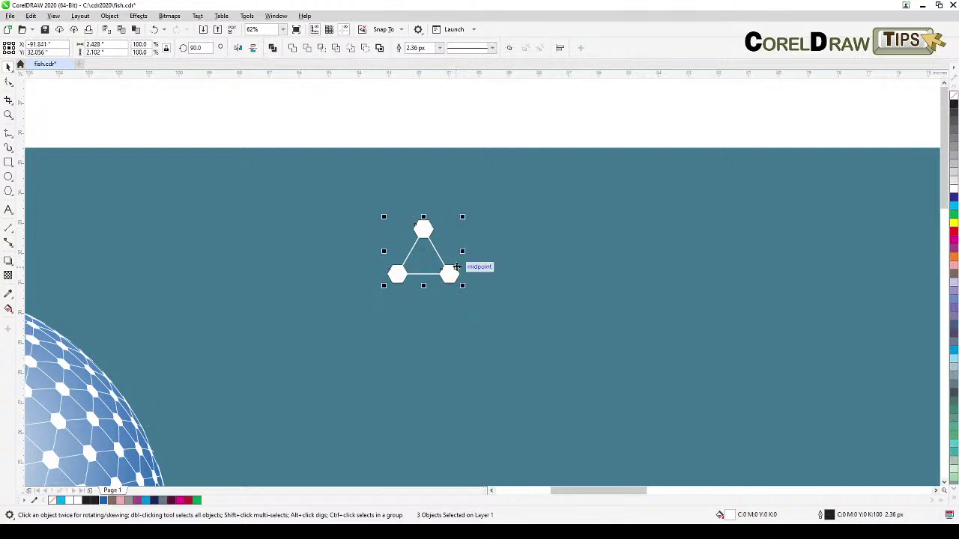
{"action": "right_click", "coordinate": [954, 95]}
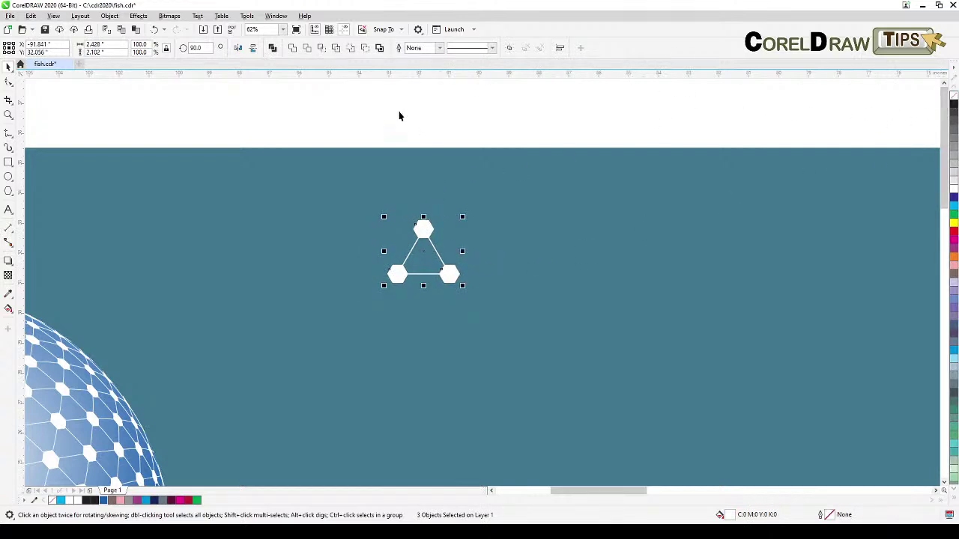
{"action": "left_click", "coordinate": [509, 49]}
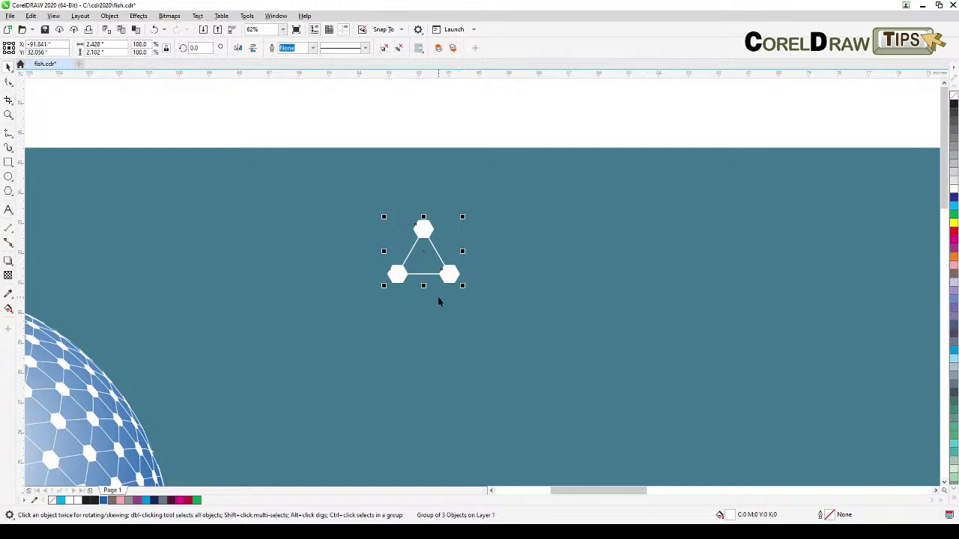
- Try duplicating the hexagon group without offset and placing its lower-left hexagon over the original's lower-right one, and undo the attempt
{"action": "key", "text": "KP_Add"}
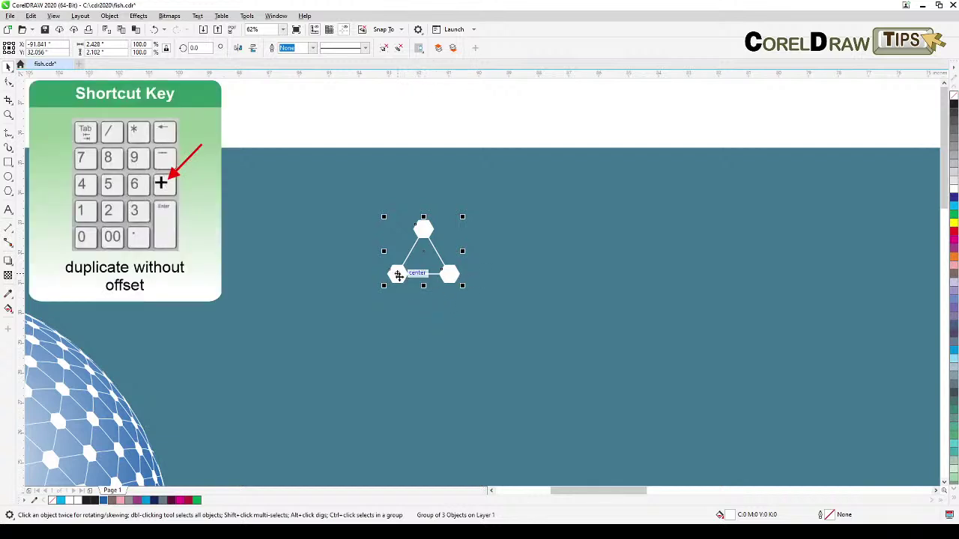
{"action": "scroll", "coordinate": [397, 276], "scroll_direction": "down", "scroll_amount": 1}
{"action": "scroll", "coordinate": [397, 275], "scroll_direction": "up", "scroll_amount": 3}
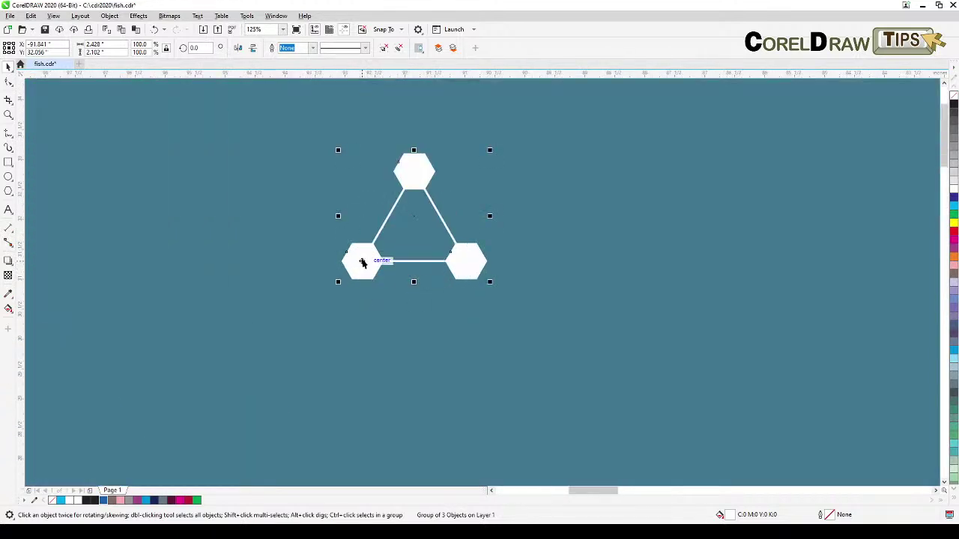
{"action": "left_click_drag", "start_coordinate": [361, 263], "coordinate": [467, 263]}
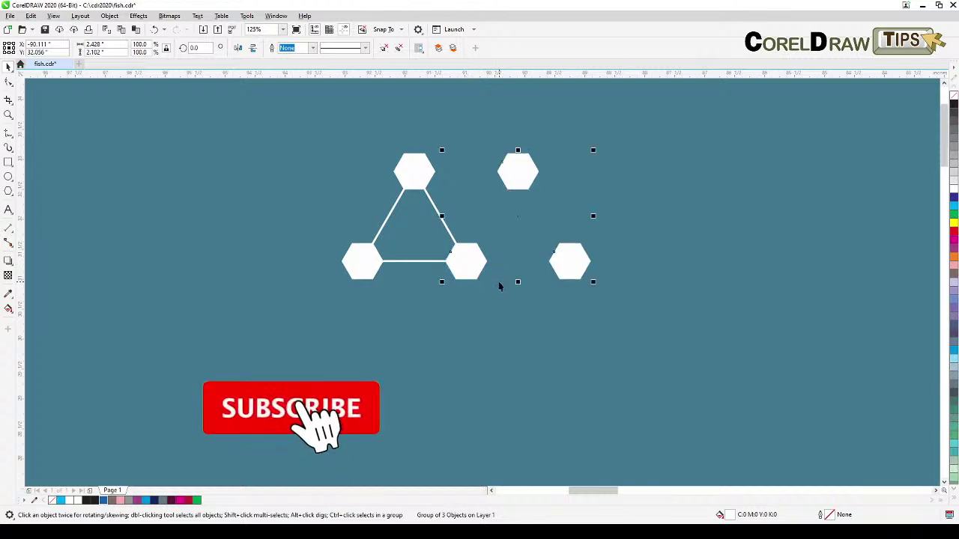
{"action": "key", "text": "ctrl+z"}
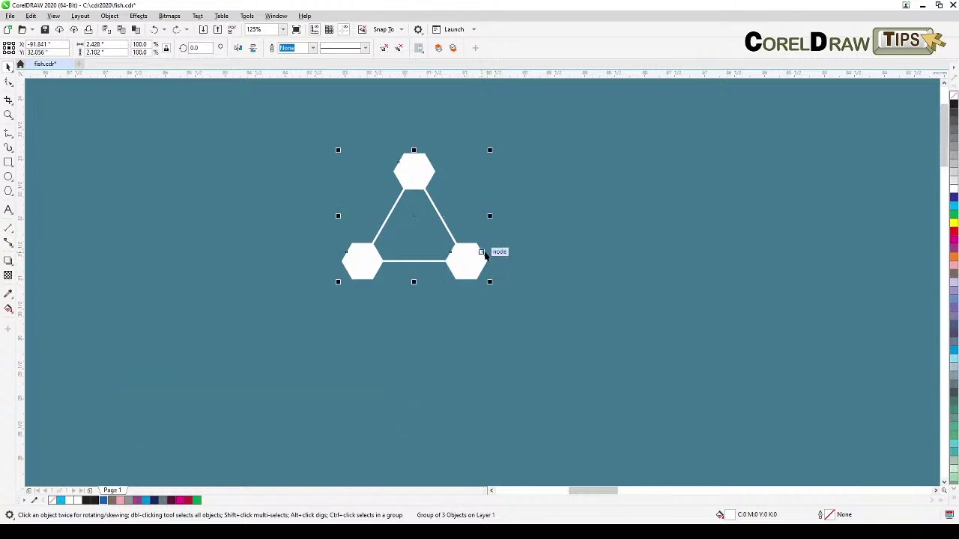
- Try deleting the white connecting triangle between the hexagons and undo the deletion
{"action": "left_click", "coordinate": [441, 229]}
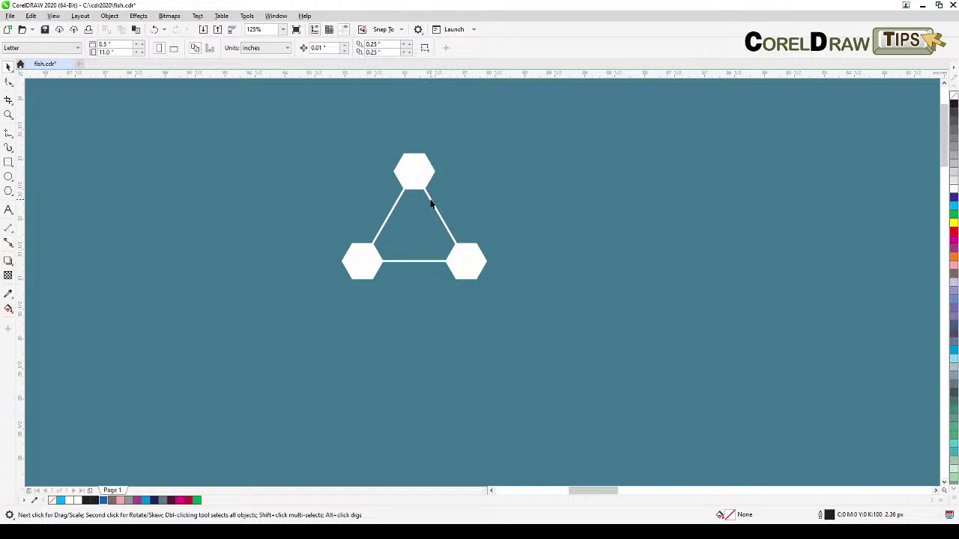
{"action": "left_click", "coordinate": [431, 201]}
{"action": "key", "text": "Delete"}
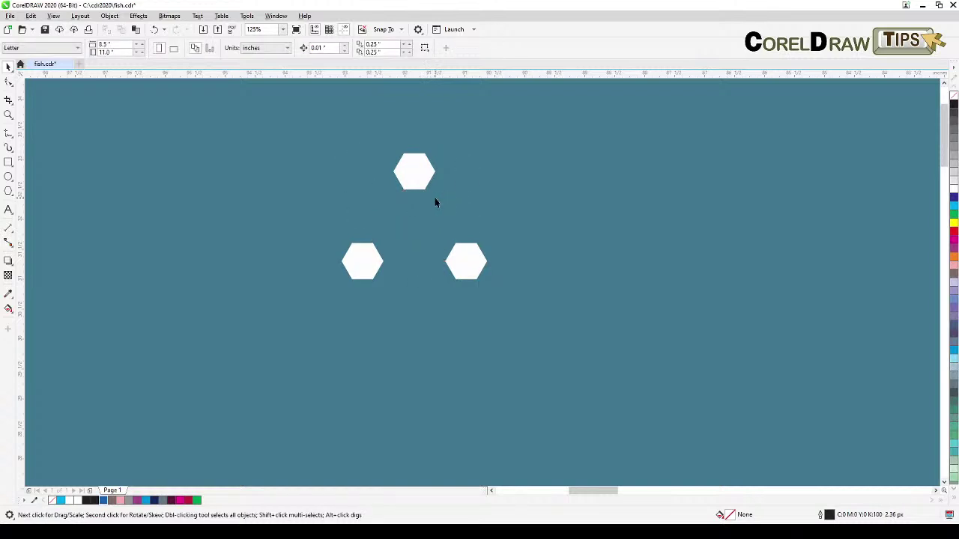
{"action": "key", "text": "ctrl+z"}
- Group the triangle with the hexagon group and move the combined group slightly right and down on the teal background
{"action": "scroll", "coordinate": [433, 201], "scroll_direction": "down", "scroll_amount": 2}
{"action": "scroll", "coordinate": [434, 201], "scroll_direction": "up", "scroll_amount": 1}
{"action": "left_click", "coordinate": [404, 128]}
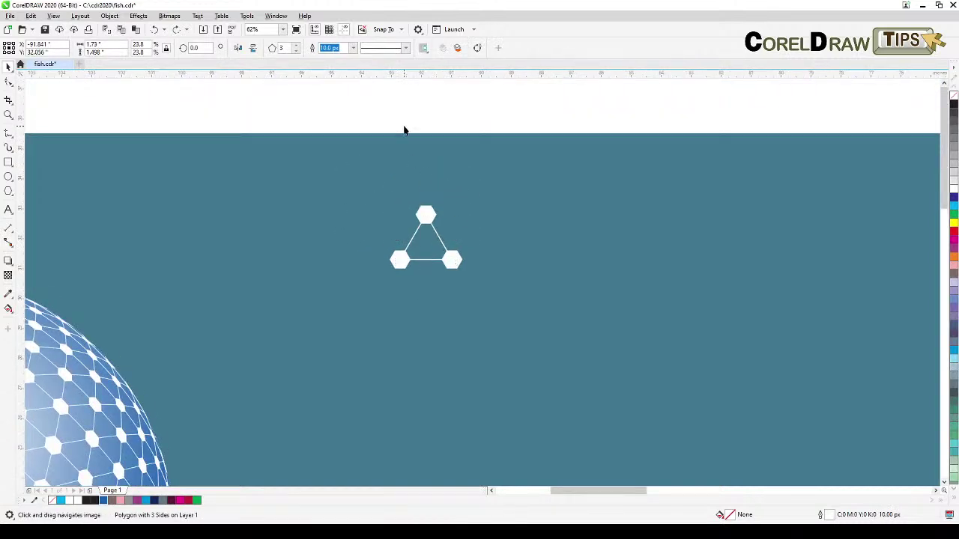
{"action": "left_click_drag", "start_coordinate": [357, 98], "coordinate": [544, 306]}
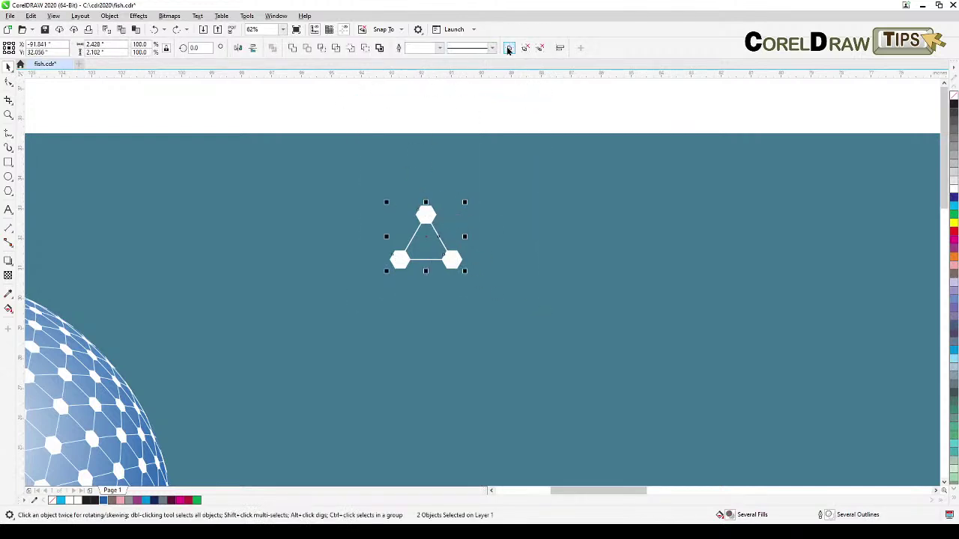
{"action": "left_click", "coordinate": [508, 48]}
{"action": "left_click", "coordinate": [424, 238]}
{"action": "left_click", "coordinate": [426, 216]}
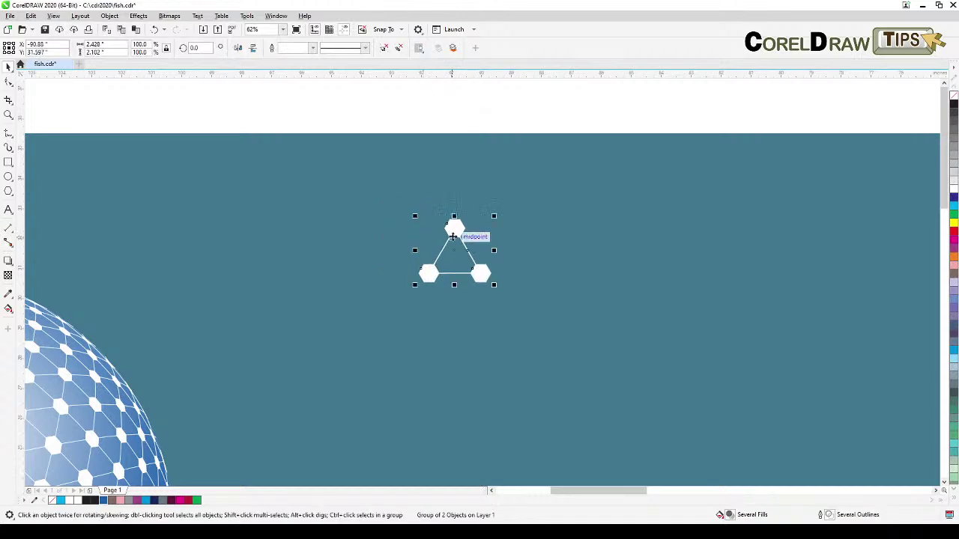
- Duplicate the combined group without offset and snap the copy's lower-left hexagon onto the center of the original's lower-right hexagon
{"action": "scroll", "coordinate": [452, 262], "scroll_direction": "up", "scroll_amount": 4}
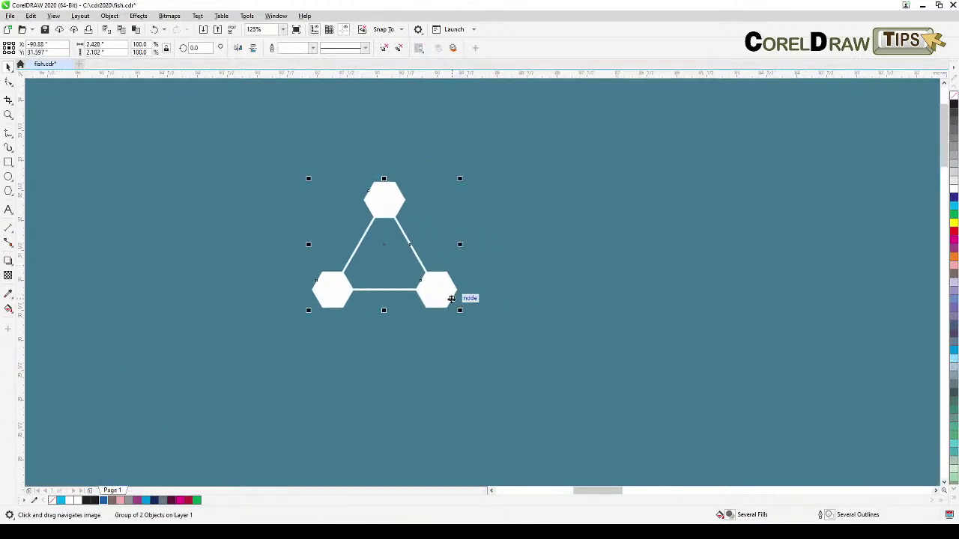
{"action": "key", "text": "KP_Add"}
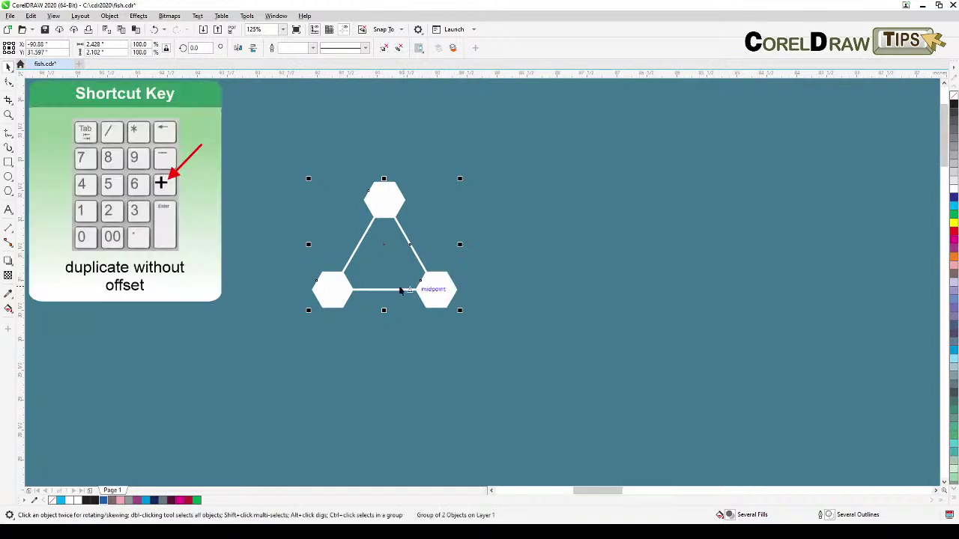
{"action": "left_click_drag", "start_coordinate": [332, 290], "coordinate": [438, 289]}
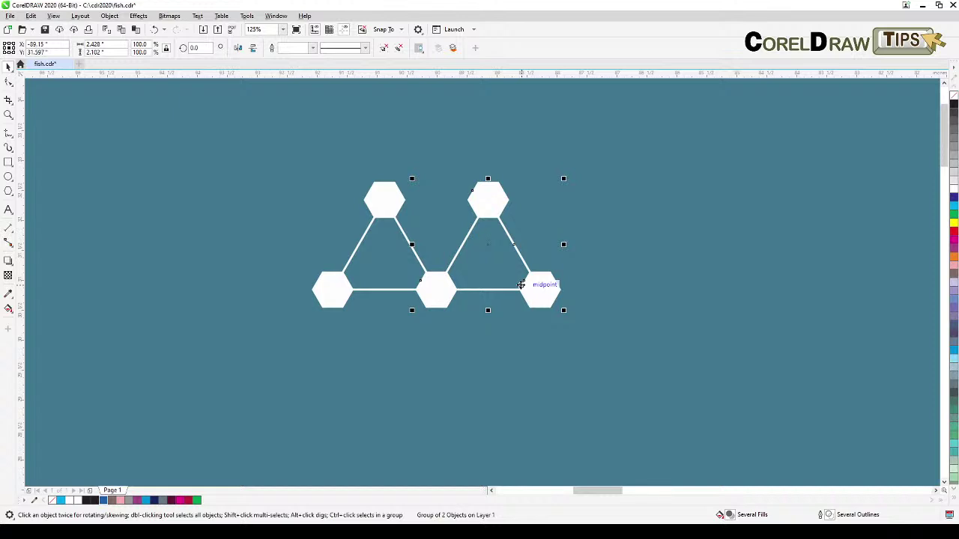
- Repeat the duplication with the same offset four times to extend the row to six connected triangles
{"action": "key", "text": "ctrl+d"}
{"action": "key", "text": "ctrl+d"}
{"action": "key", "text": "ctrl+d"}
{"action": "key", "text": "ctrl+d"}
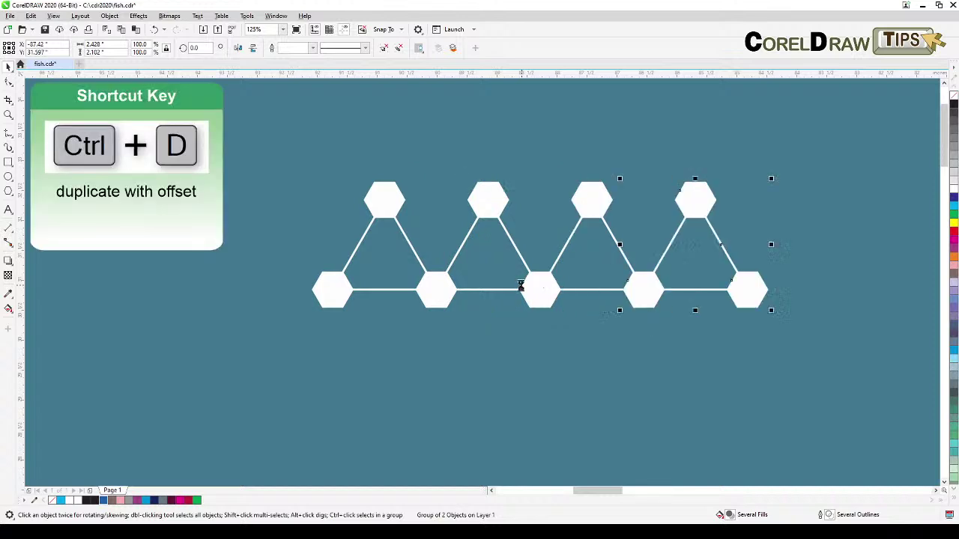
{"action": "scroll", "coordinate": [521, 290], "scroll_direction": "down", "scroll_amount": 5}
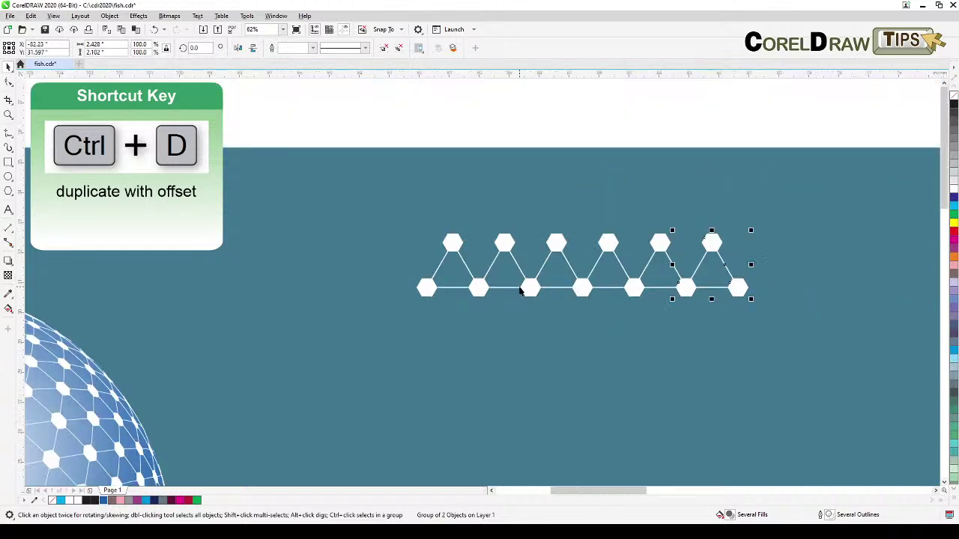
- Repeat the offset duplication of the triangle group until the row holds 30 connected triangles, then deselect it
{"action": "scroll", "coordinate": [510, 346], "scroll_direction": "down", "scroll_amount": 2}
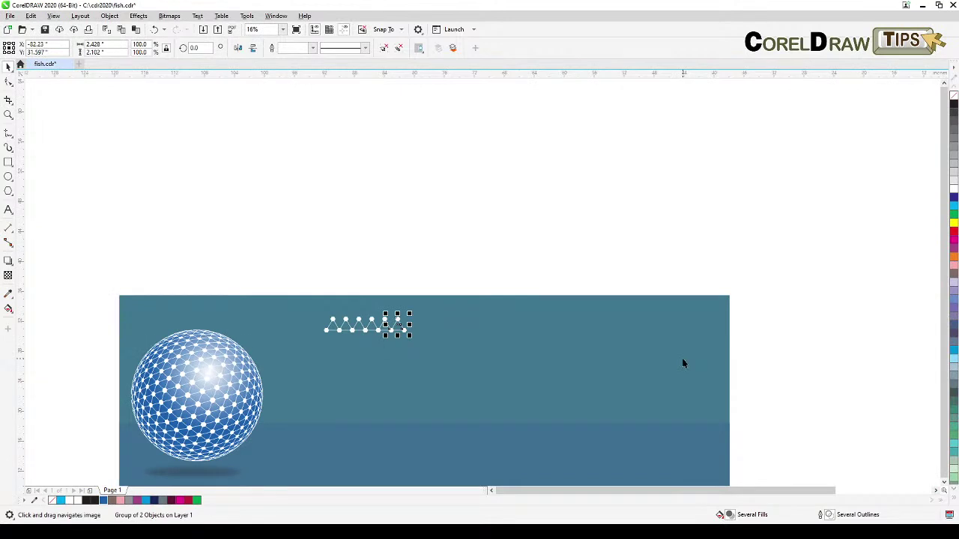
{"action": "key", "text": "ctrl+d"}
{"action": "key", "text": "ctrl+d"}
{"action": "key", "text": "ctrl+d"}
{"action": "key", "text": "ctrl+d"}
{"action": "key", "text": "ctrl+d"}
{"action": "key", "text": "ctrl+d"}
{"action": "key", "text": "ctrl+d"}
{"action": "key", "text": "ctrl+d"}
{"action": "key", "text": "ctrl+d"}
{"action": "key", "text": "ctrl+d"}
{"action": "key", "text": "ctrl+d"}
{"action": "key", "text": "ctrl+d"}
{"action": "key", "text": "ctrl+d"}
{"action": "key", "text": "ctrl+d"}
{"action": "key", "text": "ctrl+d"}
{"action": "key", "text": "ctrl+d"}
{"action": "key", "text": "ctrl+d"}
{"action": "key", "text": "ctrl+d"}
{"action": "key", "text": "ctrl+d"}
{"action": "key", "text": "ctrl+d"}
{"action": "key", "text": "ctrl+d"}
{"action": "key", "text": "ctrl+d"}
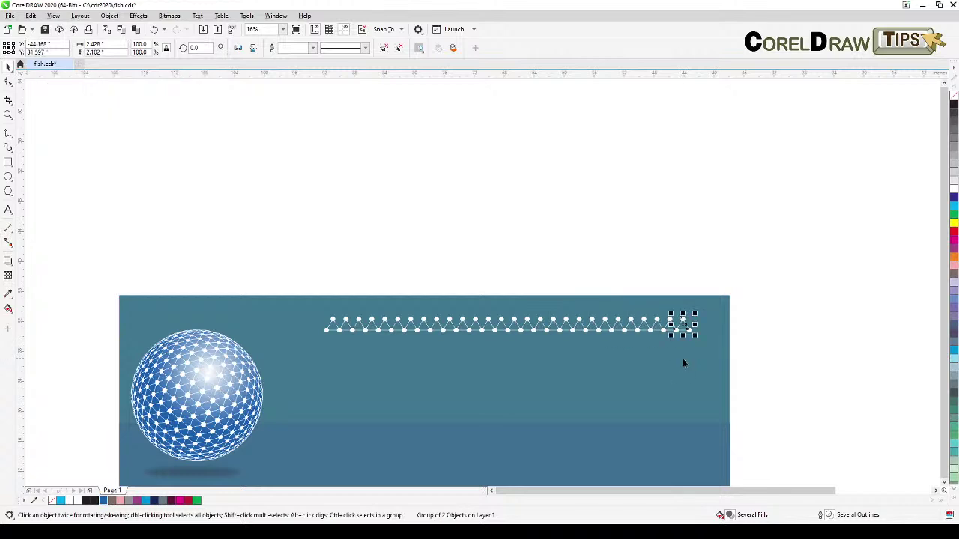
{"action": "key", "text": "ctrl+d"}
{"action": "key", "text": "ctrl+d"}
{"action": "left_click", "coordinate": [794, 262]}
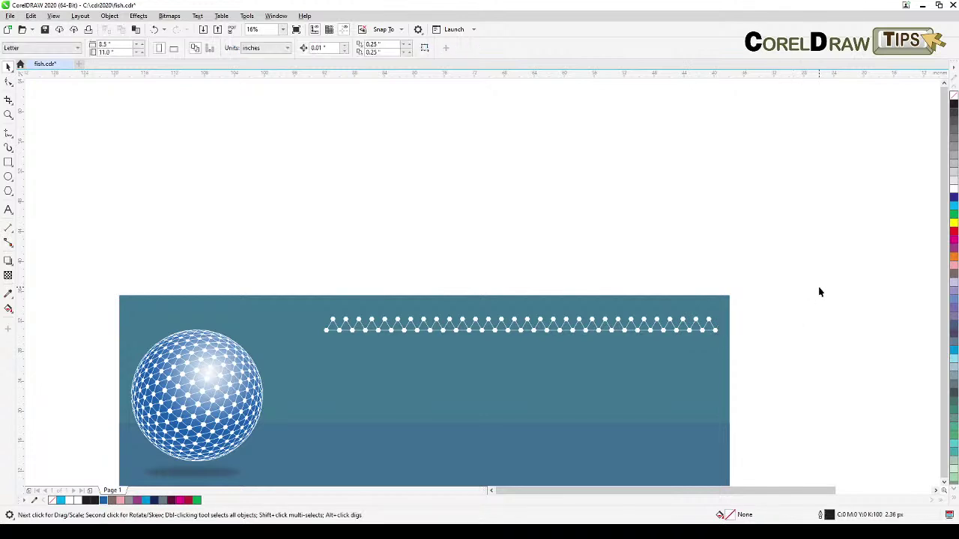
- Duplicate the whole row without offset and snap the copy's first upper hexagon onto the original's second lower hexagon
{"action": "left_click_drag", "start_coordinate": [716, 316], "coordinate": [307, 364]}
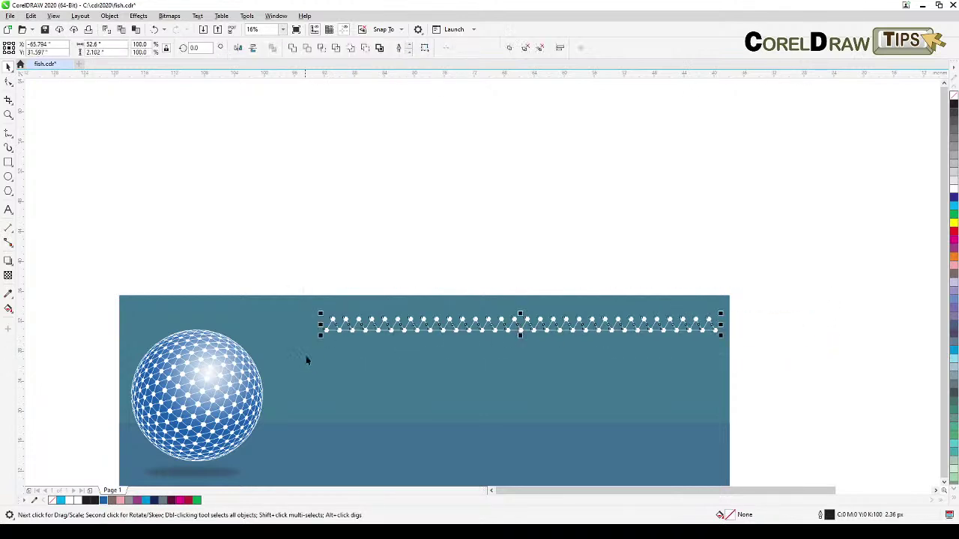
{"action": "scroll", "coordinate": [317, 346], "scroll_direction": "up", "scroll_amount": 2}
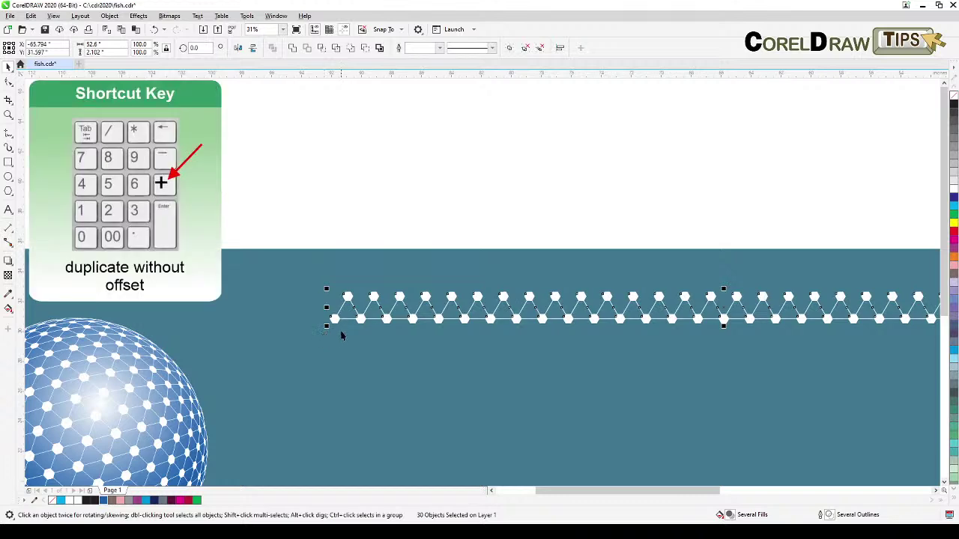
{"action": "scroll", "coordinate": [341, 333], "scroll_direction": "up", "scroll_amount": 2}
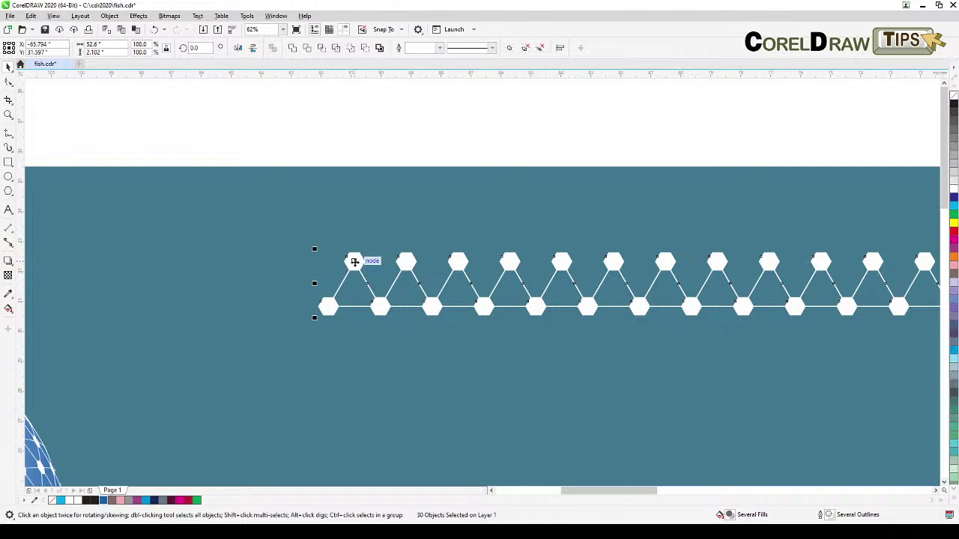
{"action": "left_click_drag", "start_coordinate": [355, 260], "coordinate": [380, 308]}
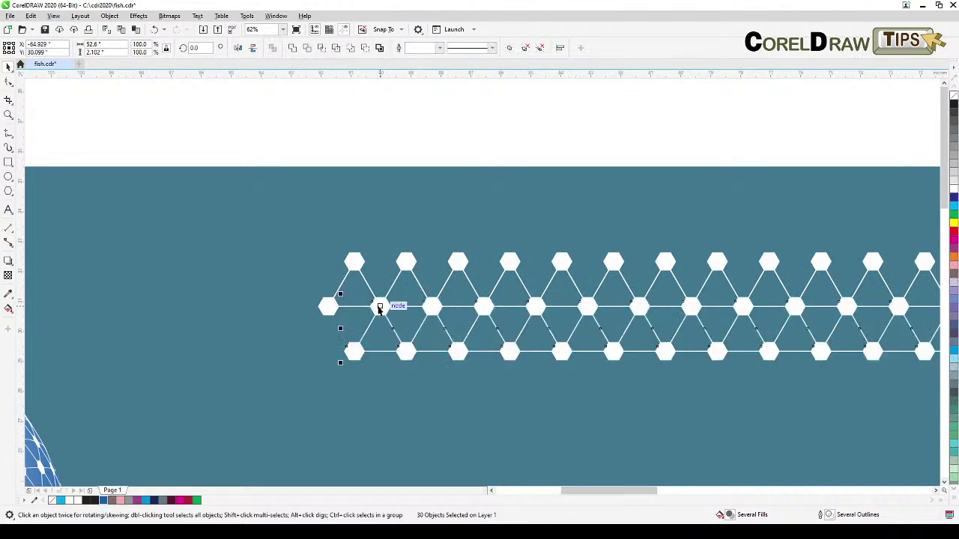
- Duplicate both rows together without offset and snap the copy's first top hexagon straight down onto the first hexagon of the bottom line
{"action": "scroll", "coordinate": [380, 308], "scroll_direction": "down", "scroll_amount": 2}
{"action": "left_click_drag", "start_coordinate": [801, 294], "coordinate": [519, 286]}
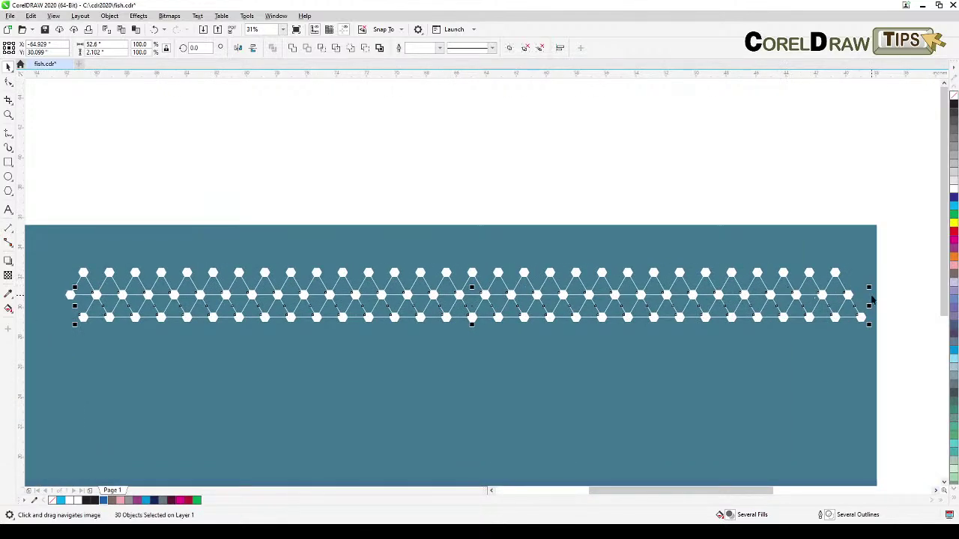
{"action": "left_click", "coordinate": [910, 280]}
{"action": "left_click_drag", "start_coordinate": [911, 250], "coordinate": [52, 356]}
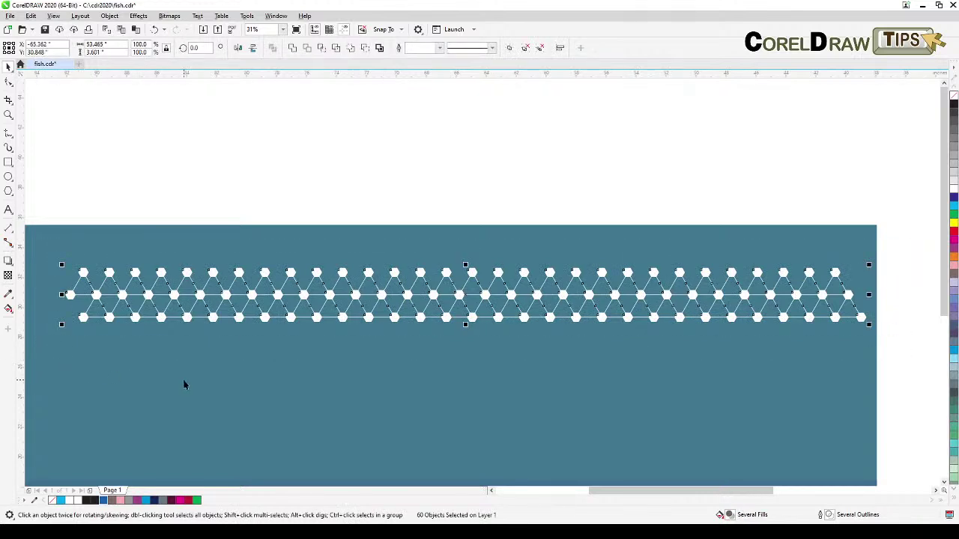
{"action": "key", "text": "KP_Add"}
{"action": "left_click_drag", "start_coordinate": [169, 391], "coordinate": [280, 338]}
{"action": "scroll", "coordinate": [258, 243], "scroll_direction": "up", "scroll_amount": 1}
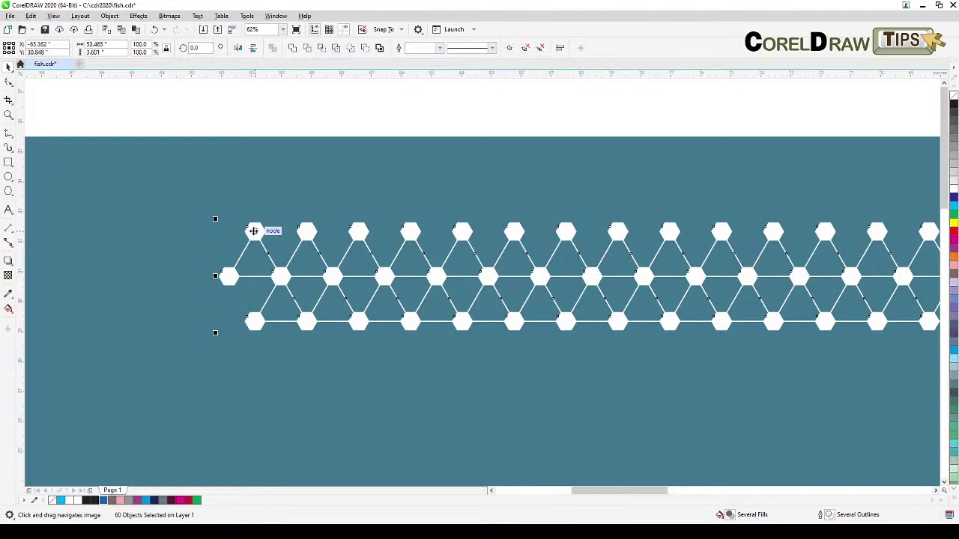
{"action": "left_click_drag", "start_coordinate": [255, 231], "coordinate": [254, 322]}
- Repeat the downward duplication of the double row with the same offset until the network consists of 11 double rows
{"action": "scroll", "coordinate": [252, 320], "scroll_direction": "down", "scroll_amount": 1}
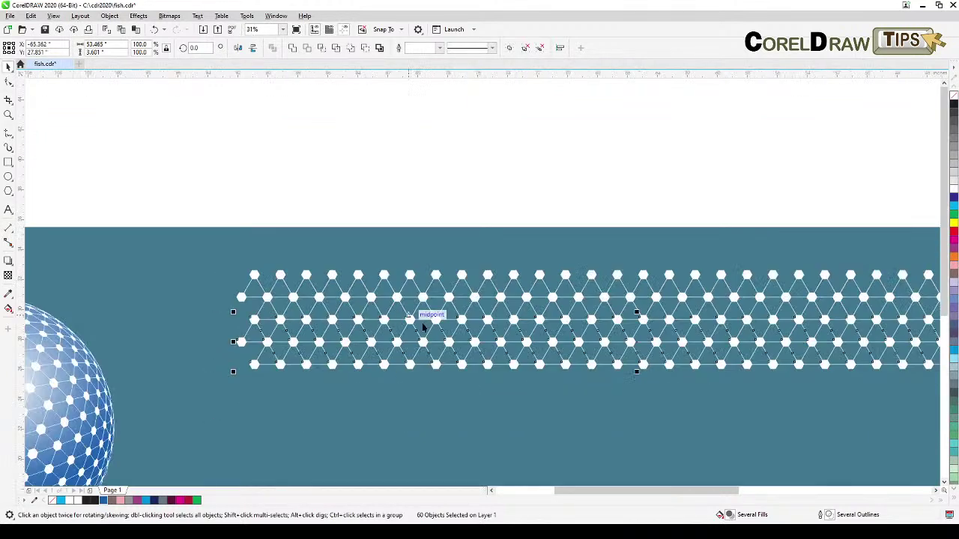
{"action": "scroll", "coordinate": [435, 346], "scroll_direction": "down", "scroll_amount": 1}
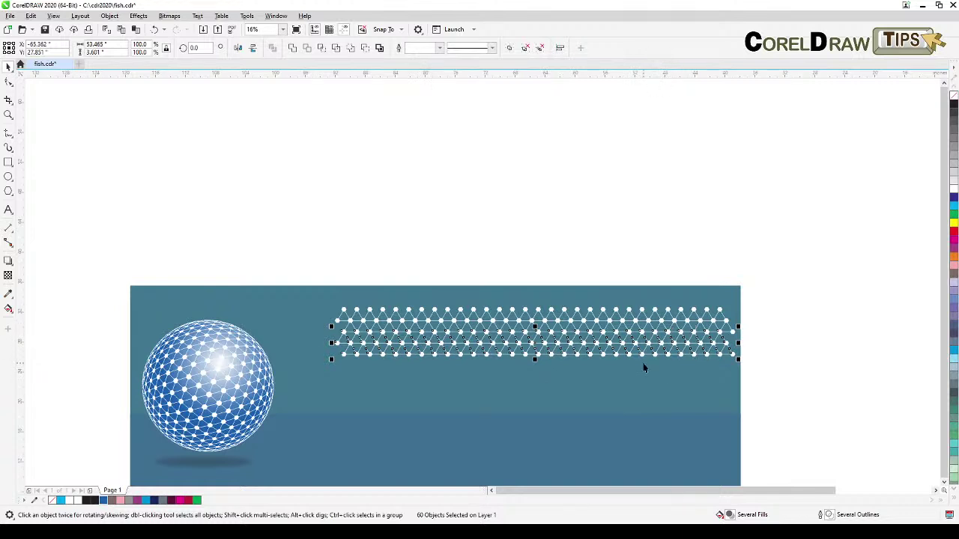
{"action": "key", "text": "ctrl+d"}
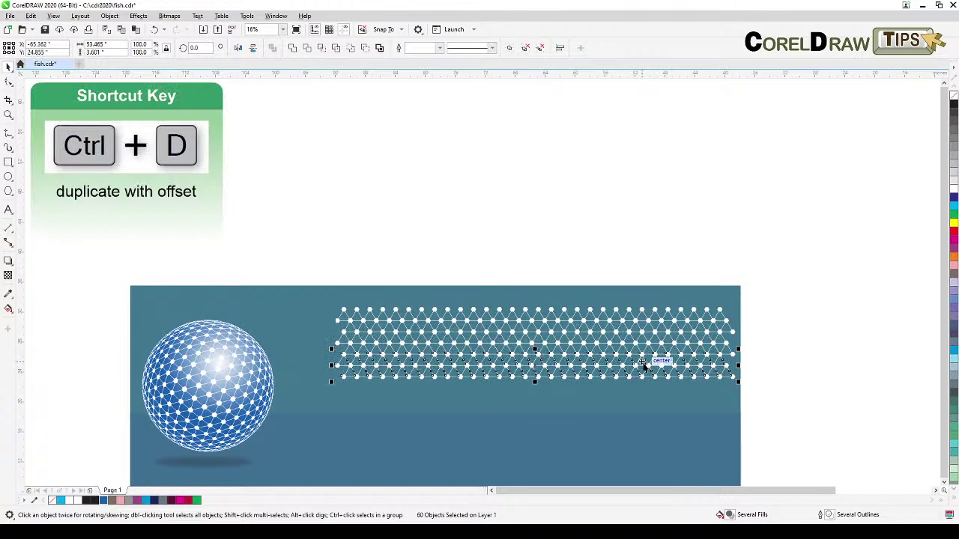
{"action": "key", "text": "ctrl+d"}
{"action": "key", "text": "ctrl+d"}
{"action": "key", "text": "ctrl+d"}
{"action": "key", "text": "ctrl+d"}
{"action": "key", "text": "ctrl+d"}
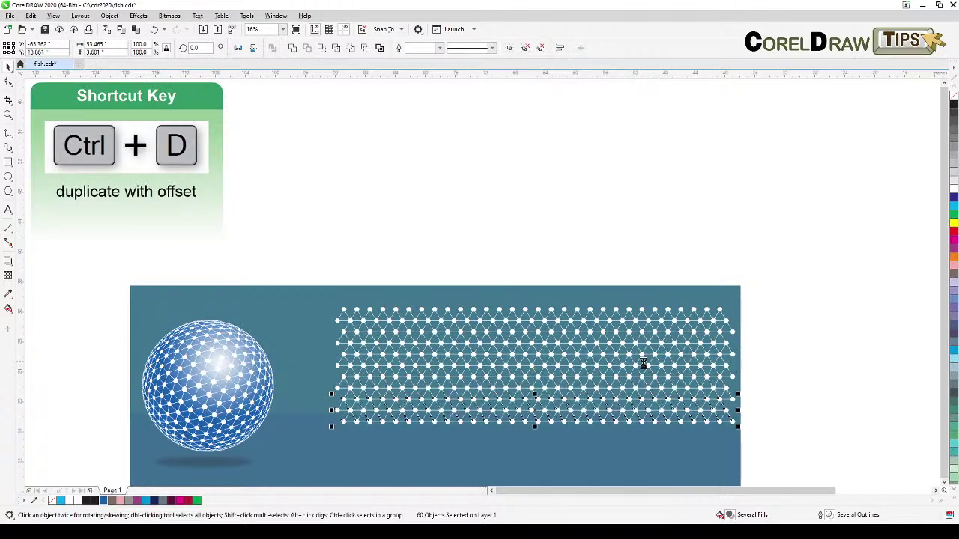
{"action": "scroll", "coordinate": [644, 364], "scroll_direction": "down", "scroll_amount": 2}
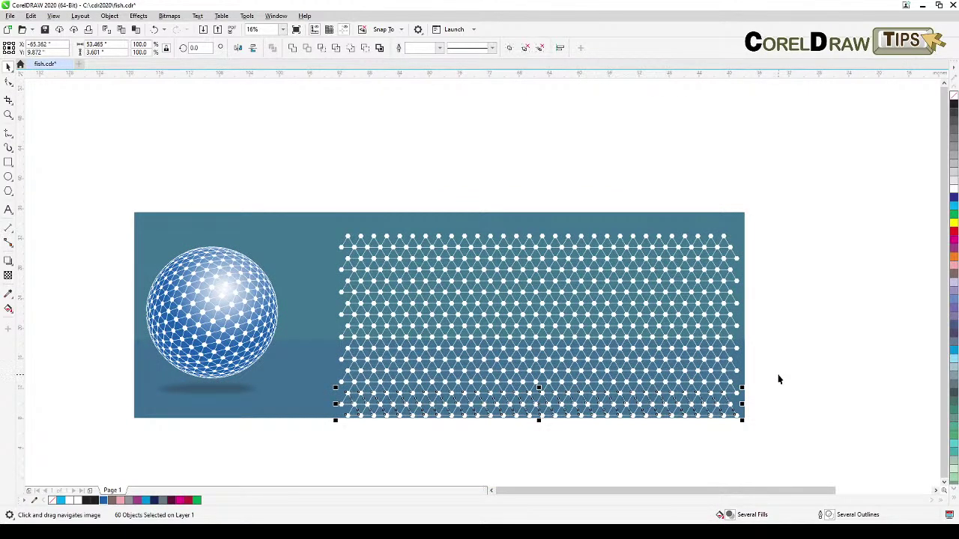
{"action": "key", "text": "ctrl+d"}
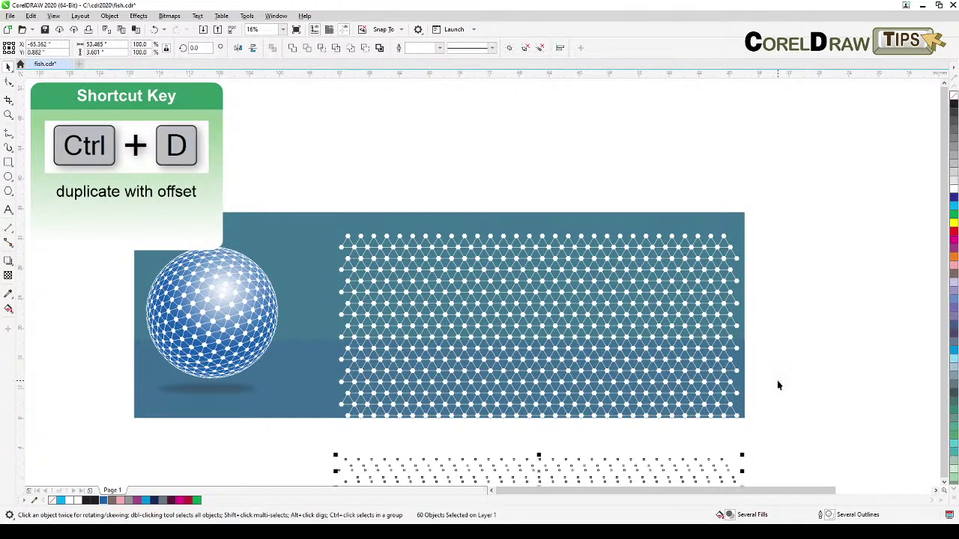
- Select the entire network pattern and scale it down proportionally to about 38.07 by 23.9 inches so it fits on the background
{"action": "left_click_drag", "start_coordinate": [777, 380], "coordinate": [792, 317]}
{"action": "left_click", "coordinate": [840, 205]}
{"action": "left_click_drag", "start_coordinate": [828, 148], "coordinate": [314, 450]}
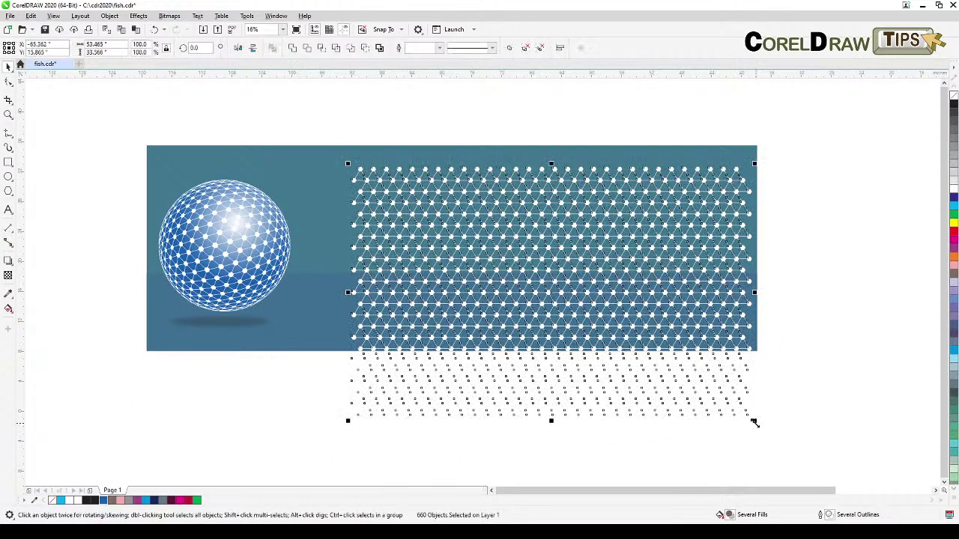
{"action": "left_click", "coordinate": [756, 430]}
{"action": "left_click_drag", "start_coordinate": [829, 158], "coordinate": [311, 441]}
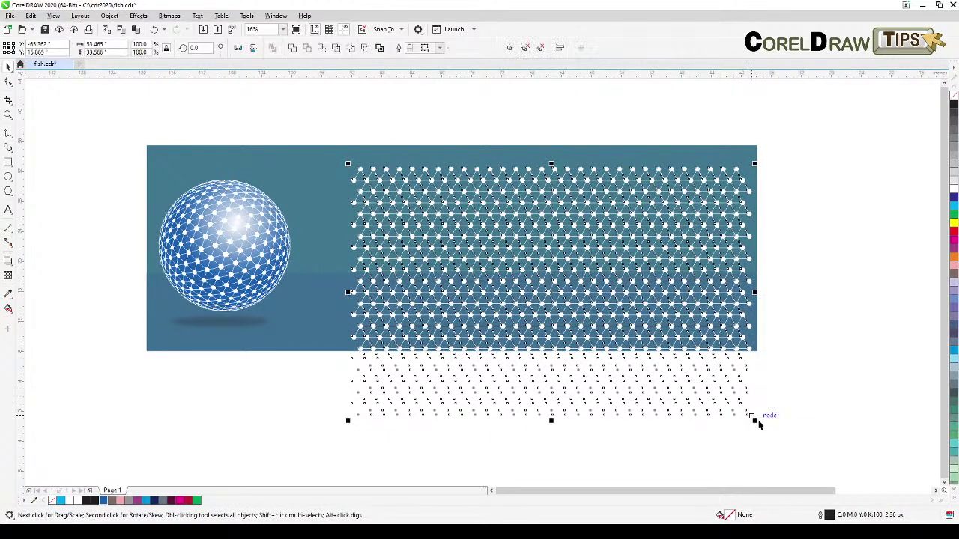
{"action": "left_click_drag", "start_coordinate": [755, 420], "coordinate": [463, 298]}
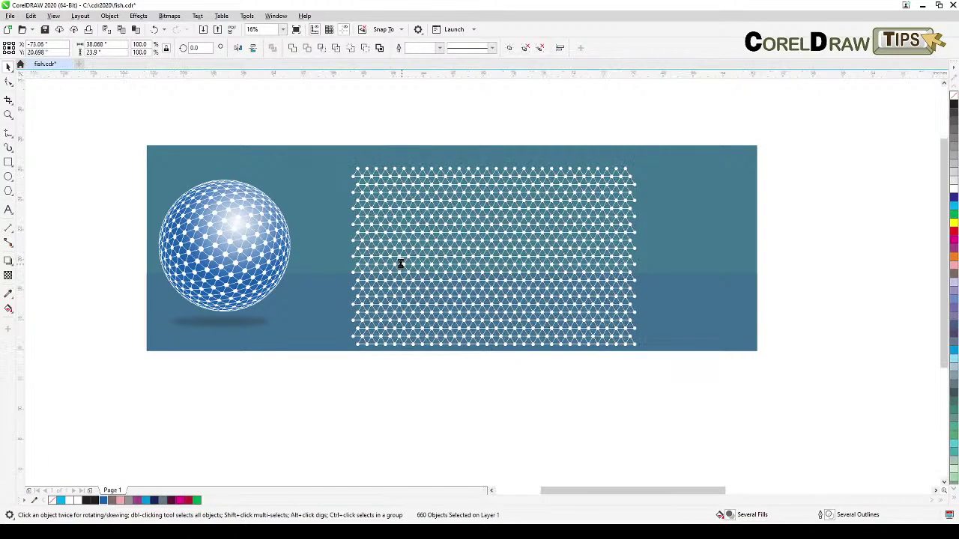
- Group all objects of the scaled network pattern into one group and deselect it
{"action": "scroll", "coordinate": [402, 266], "scroll_direction": "up", "scroll_amount": 2}
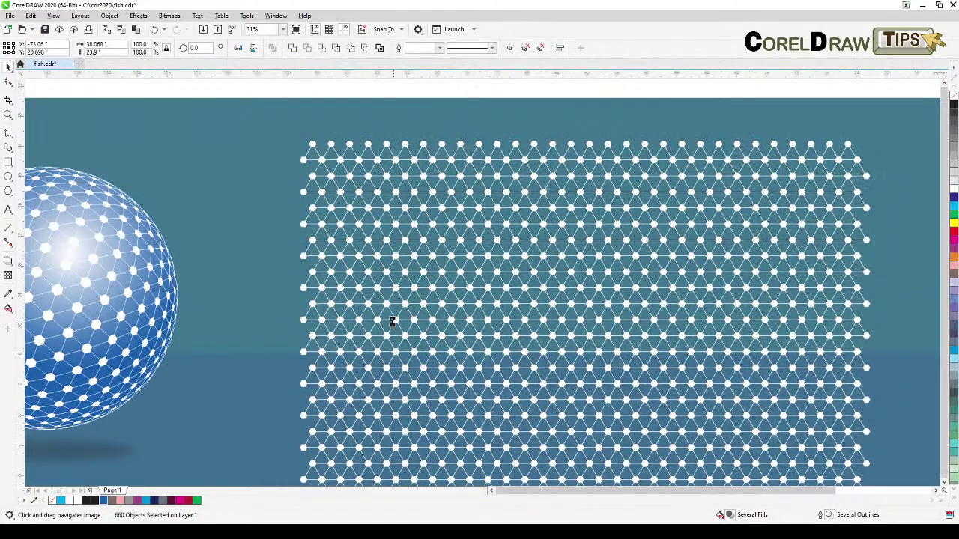
{"action": "scroll", "coordinate": [395, 330], "scroll_direction": "down", "scroll_amount": 2}
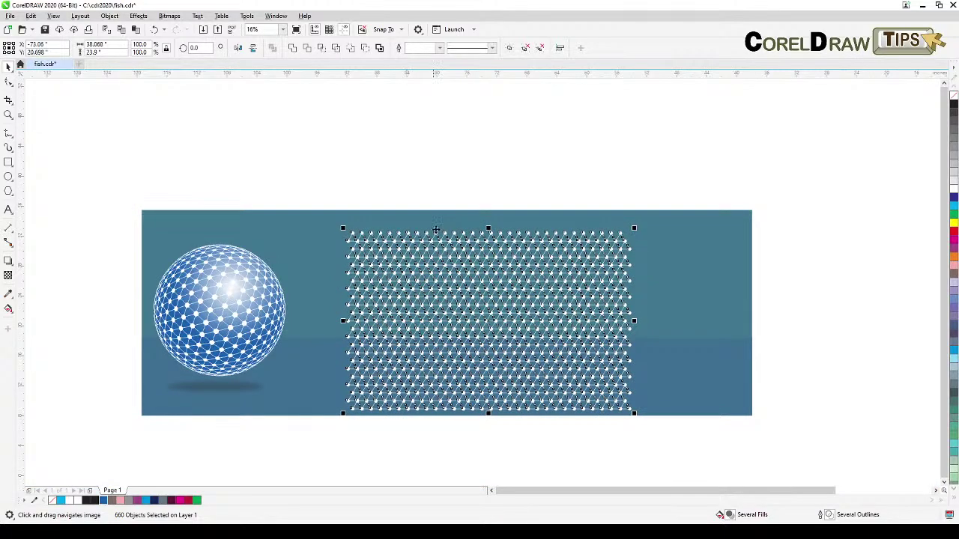
{"action": "scroll", "coordinate": [453, 270], "scroll_direction": "up", "scroll_amount": 2}
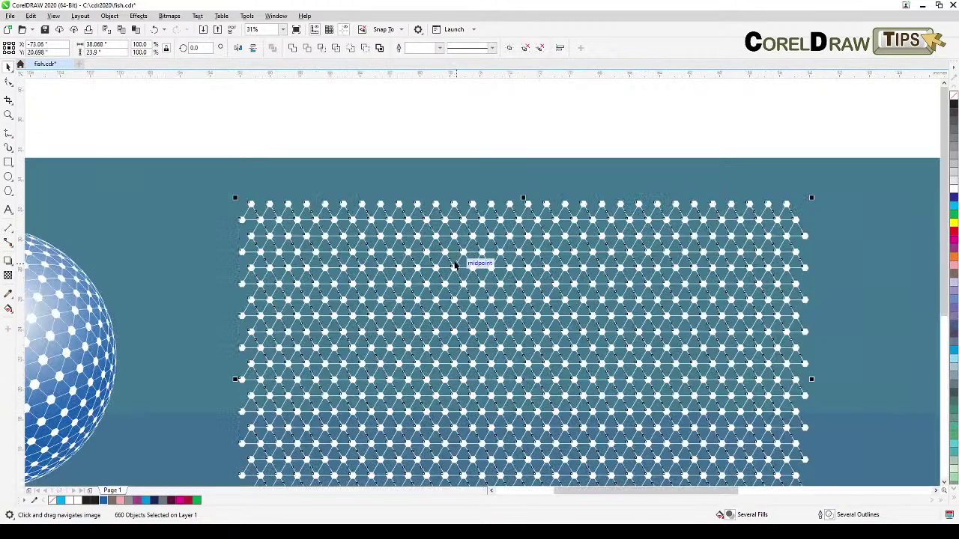
{"action": "left_click", "coordinate": [509, 49]}
{"action": "scroll", "coordinate": [510, 107], "scroll_direction": "down", "scroll_amount": 2}
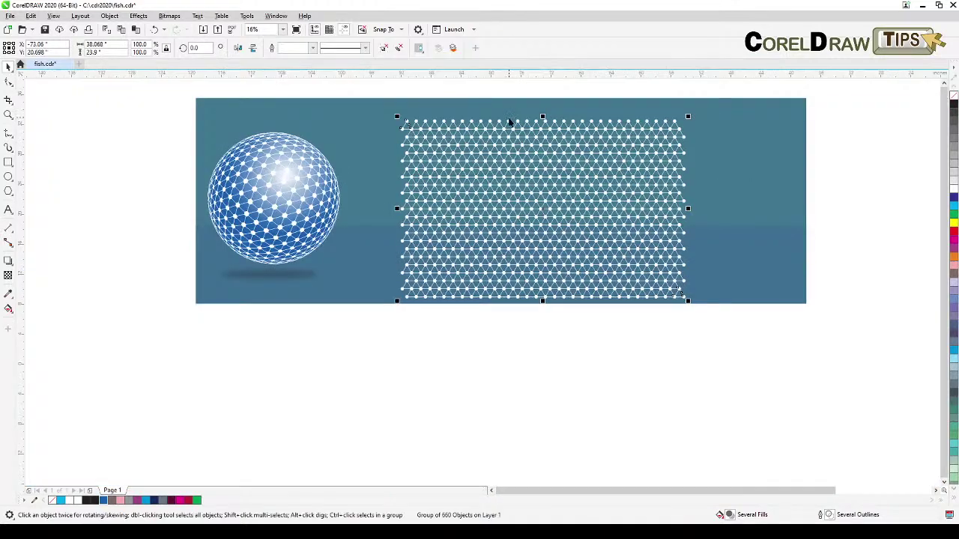
{"action": "left_click", "coordinate": [462, 360]}
- Draw a perfect circle over the network pattern and enlarge it to about 21.66 inches in diameter
{"action": "scroll", "coordinate": [555, 207], "scroll_direction": "up", "scroll_amount": 2}
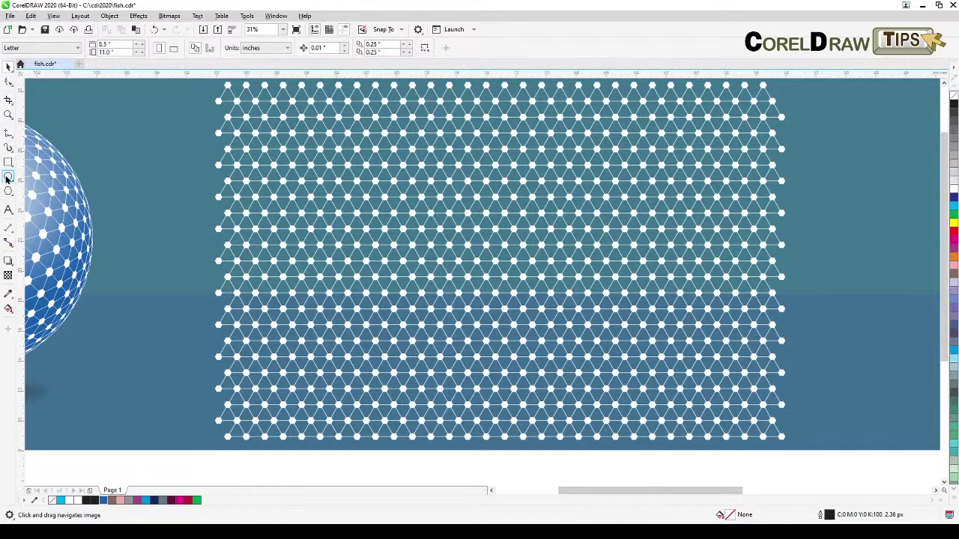
{"action": "left_click", "coordinate": [6, 178]}
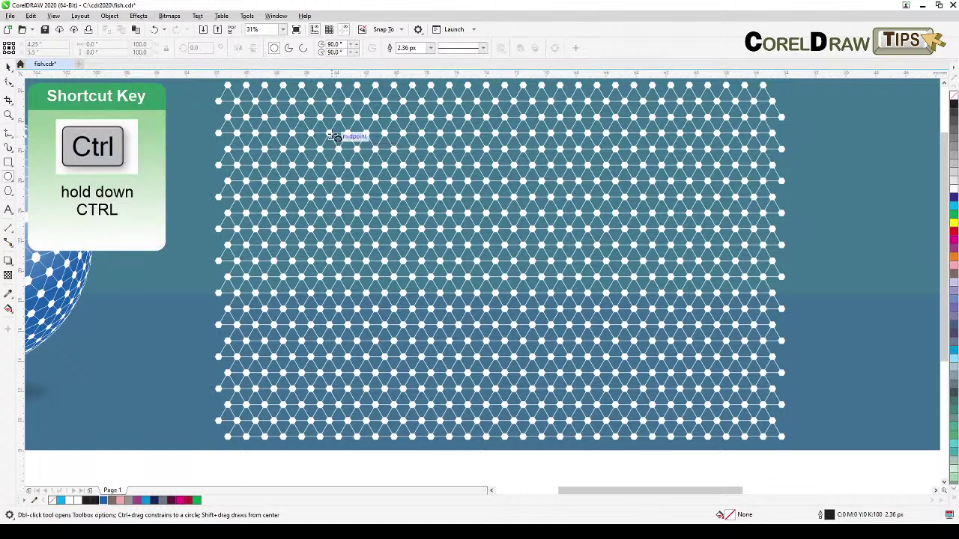
{"action": "left_click_drag", "start_coordinate": [332, 134], "coordinate": [627, 384]}
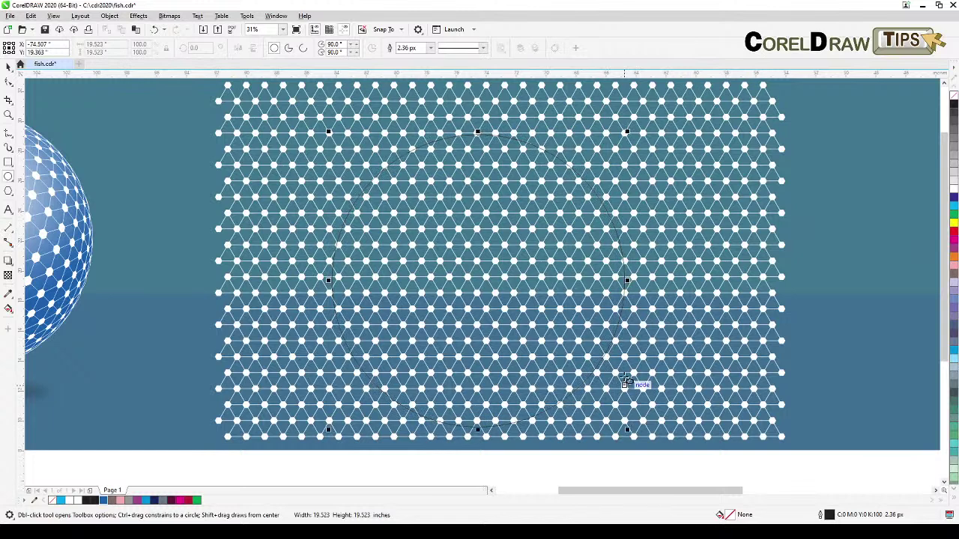
{"action": "left_click_drag", "start_coordinate": [627, 133], "coordinate": [665, 98]}
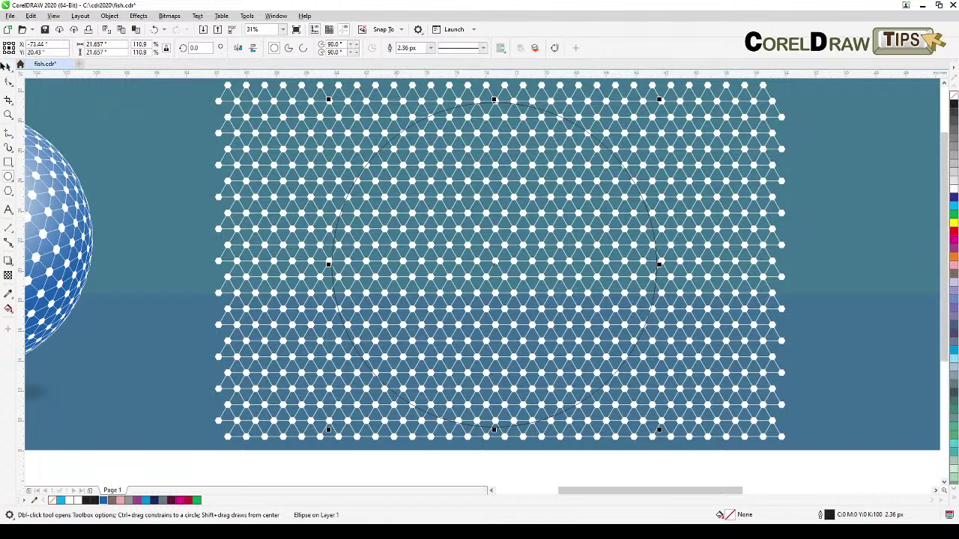
- Fill the circle with white and remove its outline
{"action": "left_click", "coordinate": [8, 66]}
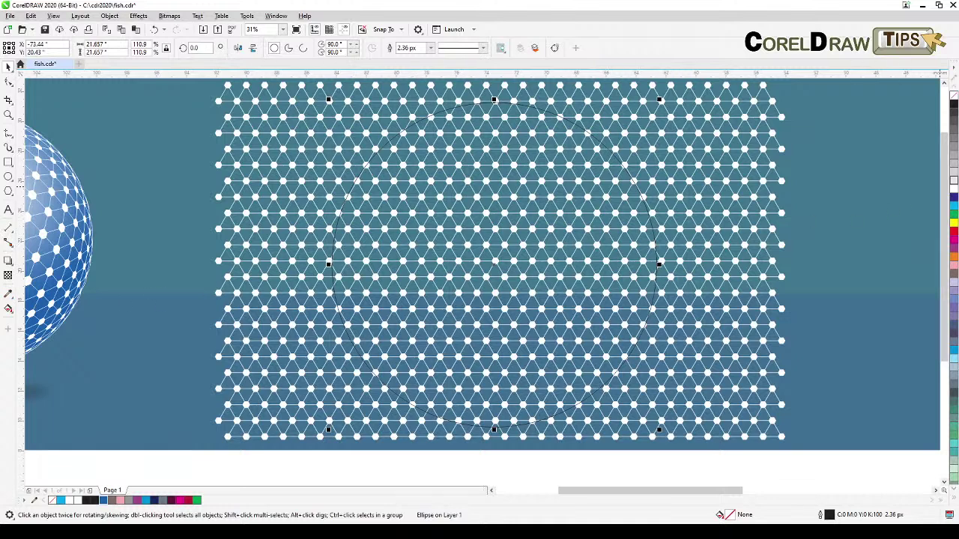
{"action": "left_click", "coordinate": [954, 189]}
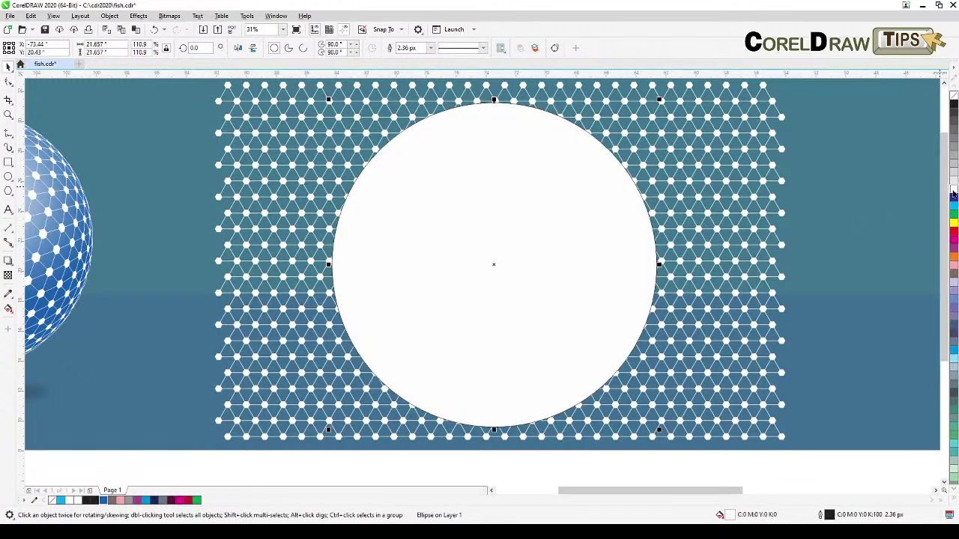
{"action": "right_click", "coordinate": [954, 95]}
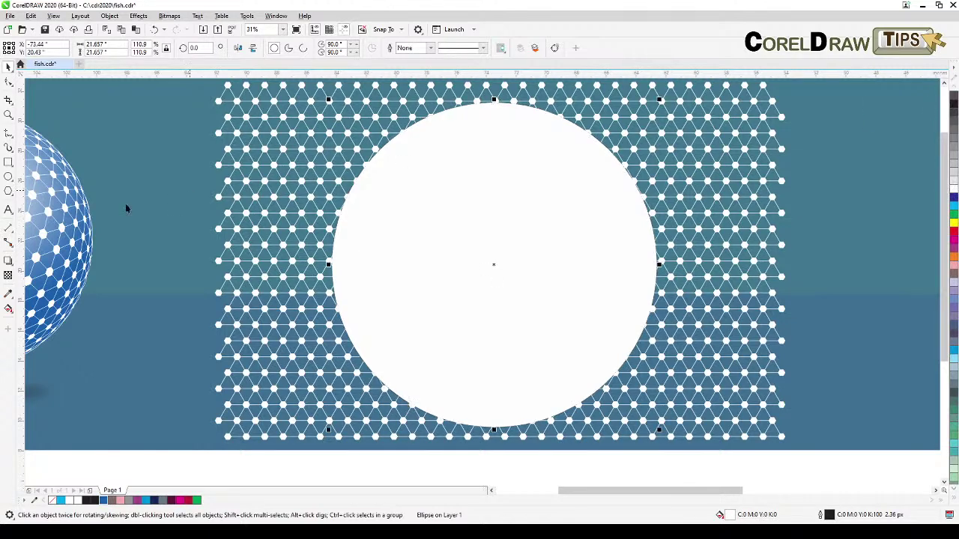
- Apply a uniform transparency of 50 to the white circle and shift it slightly right and down over the pattern
{"action": "left_click", "coordinate": [8, 276]}
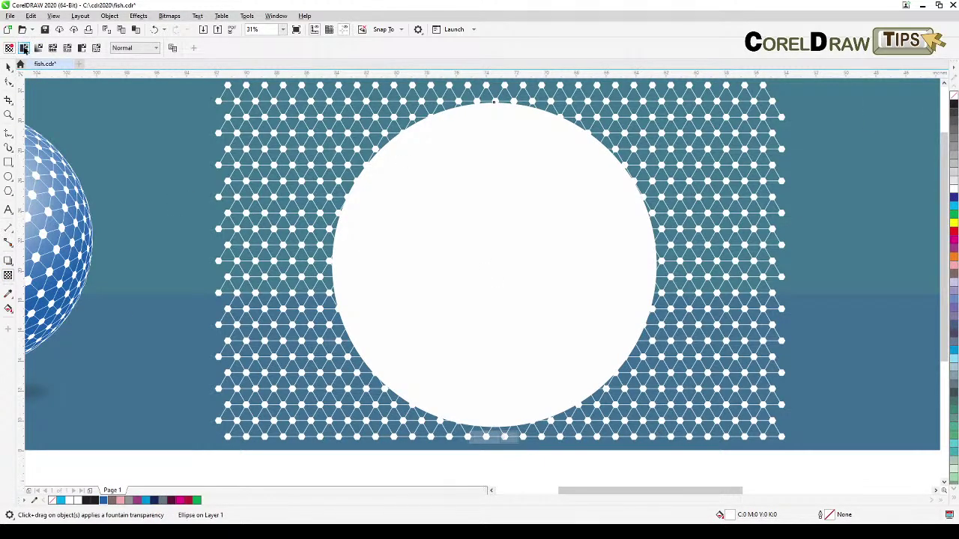
{"action": "left_click", "coordinate": [23, 48]}
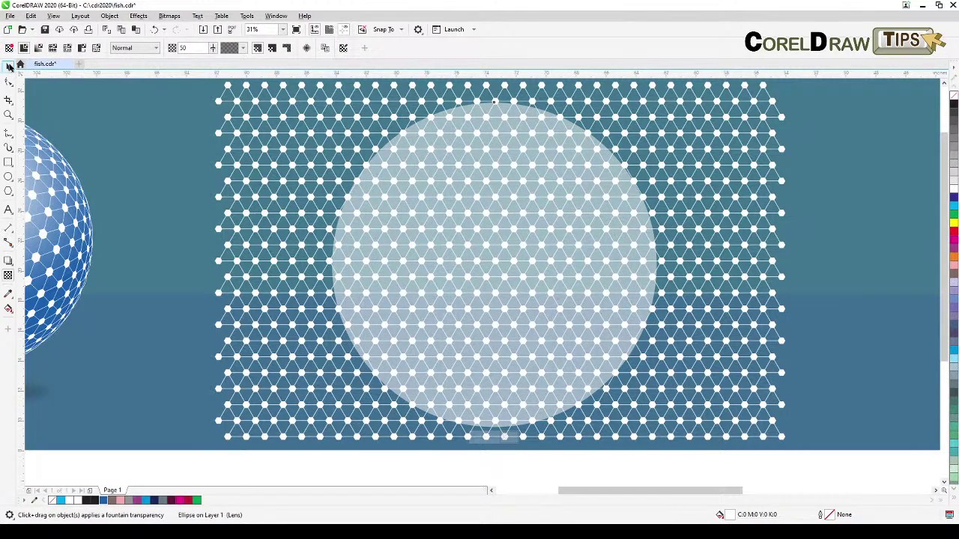
{"action": "left_click", "coordinate": [7, 66]}
{"action": "key", "text": "space"}
{"action": "left_click_drag", "start_coordinate": [553, 285], "coordinate": [559, 287]}
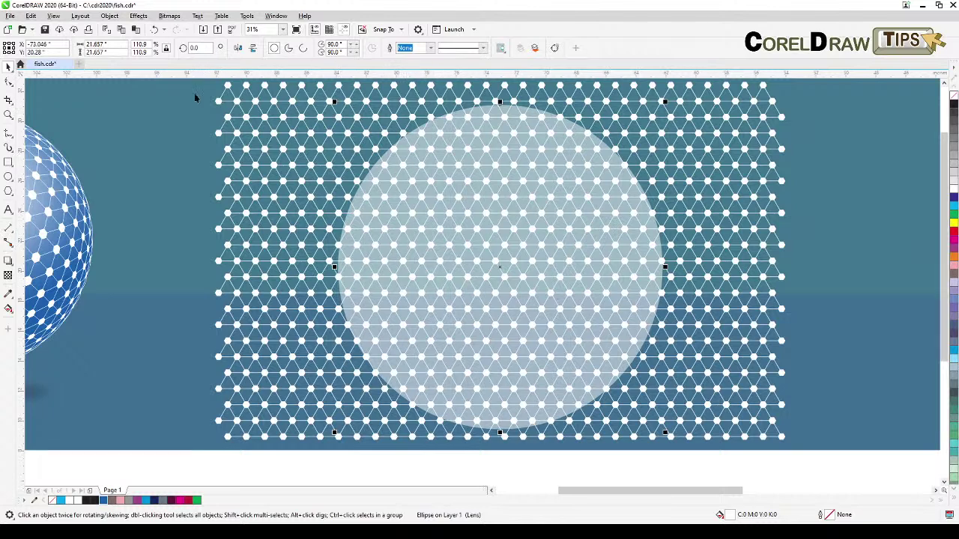
- Apply a Fish Eye lens effect at a rate of 100% to the white circle over the network pattern
{"action": "left_click", "coordinate": [139, 17]}
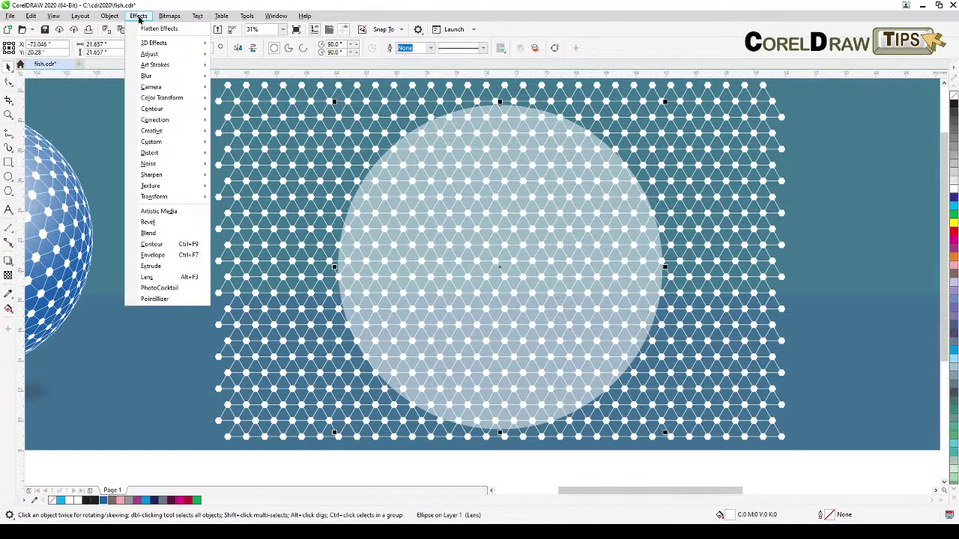
{"action": "left_click", "coordinate": [158, 278]}
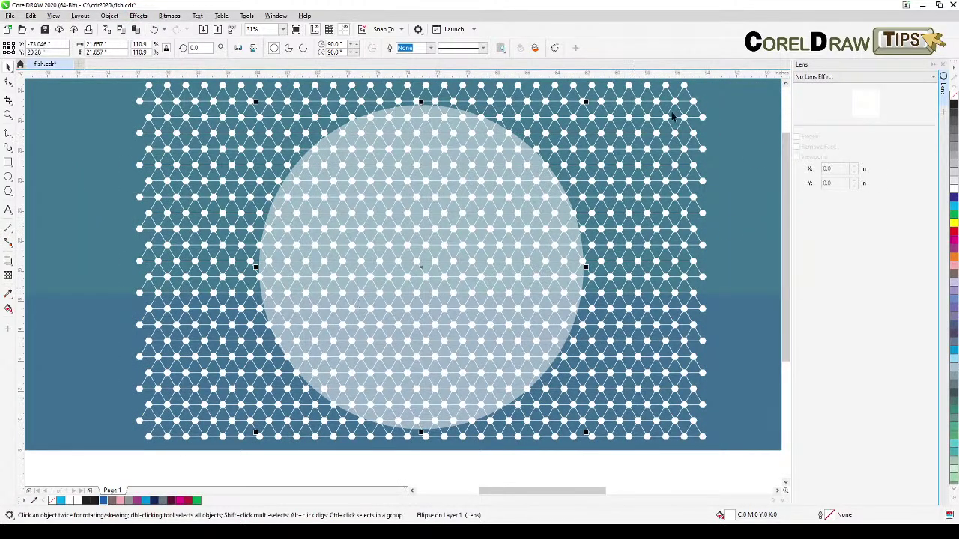
{"action": "left_click", "coordinate": [836, 78]}
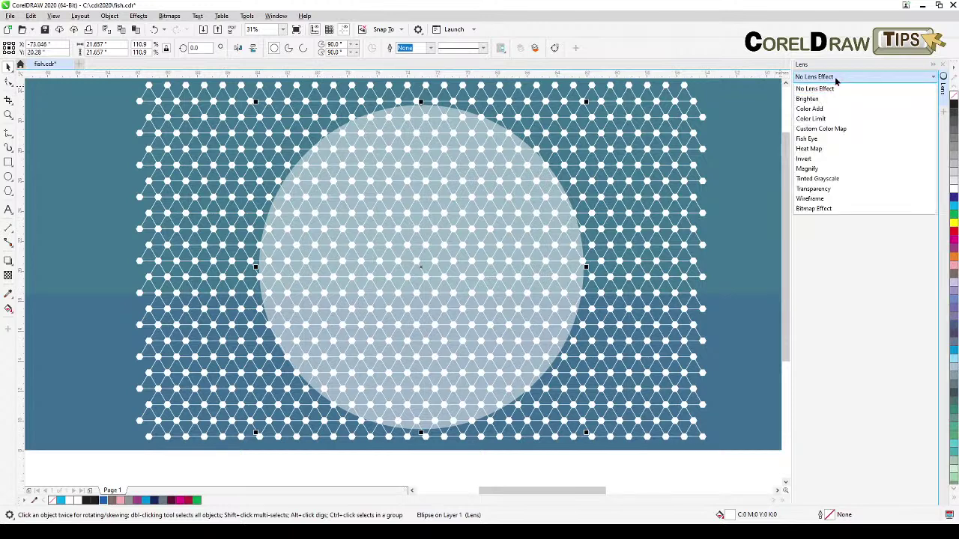
{"action": "left_click", "coordinate": [820, 140]}
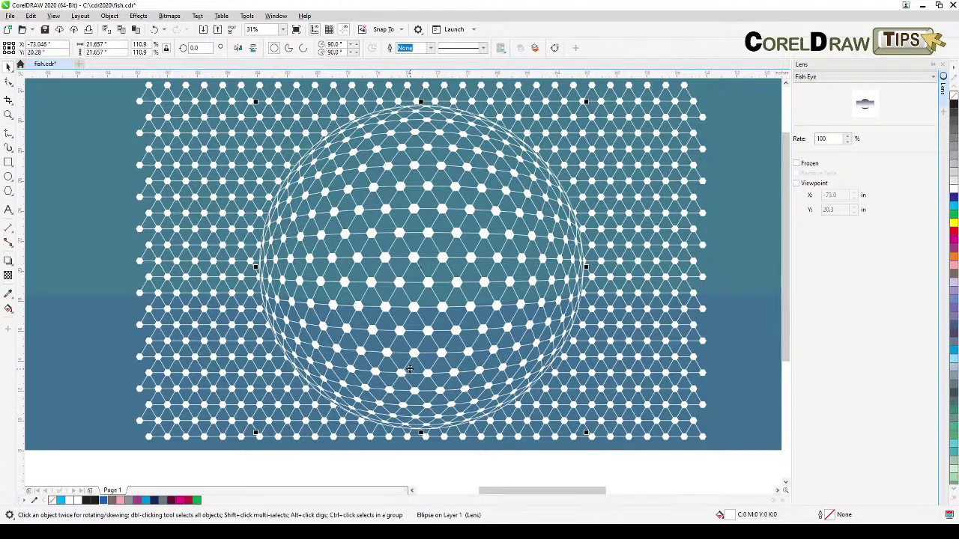
{"action": "scroll", "coordinate": [414, 363], "scroll_direction": "up", "scroll_amount": 2}
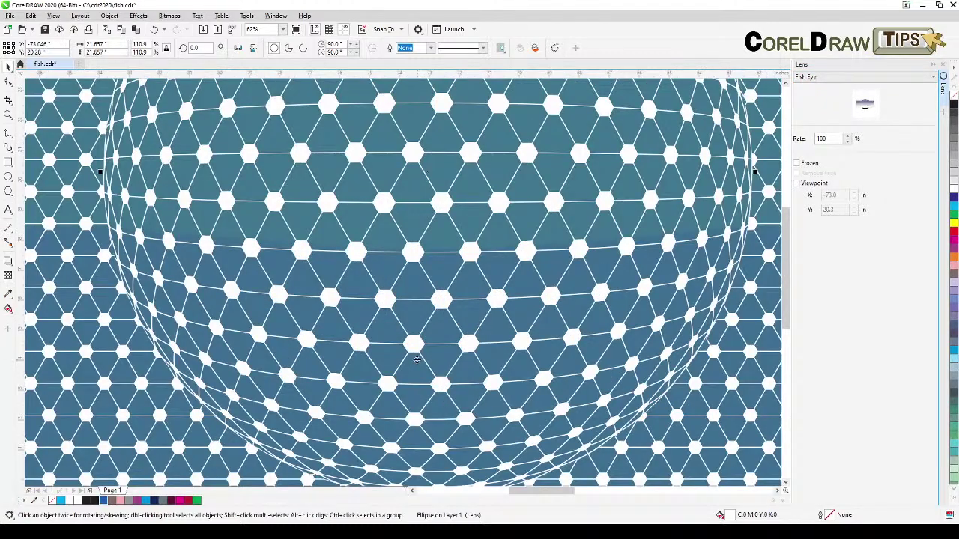
{"action": "scroll", "coordinate": [417, 359], "scroll_direction": "down", "scroll_amount": 4}
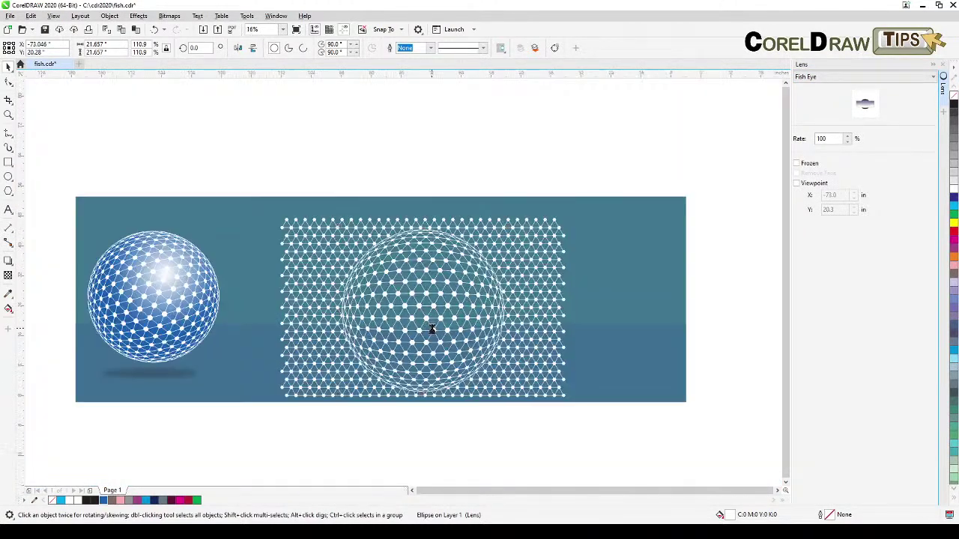
{"action": "scroll", "coordinate": [466, 310], "scroll_direction": "up", "scroll_amount": 2}
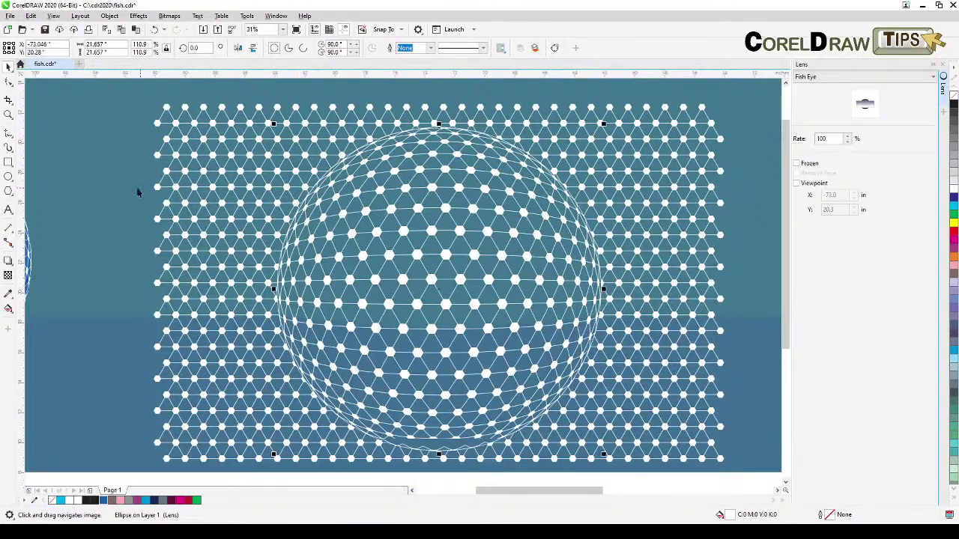
{"action": "scroll", "coordinate": [188, 346], "scroll_direction": "down", "scroll_amount": 2}
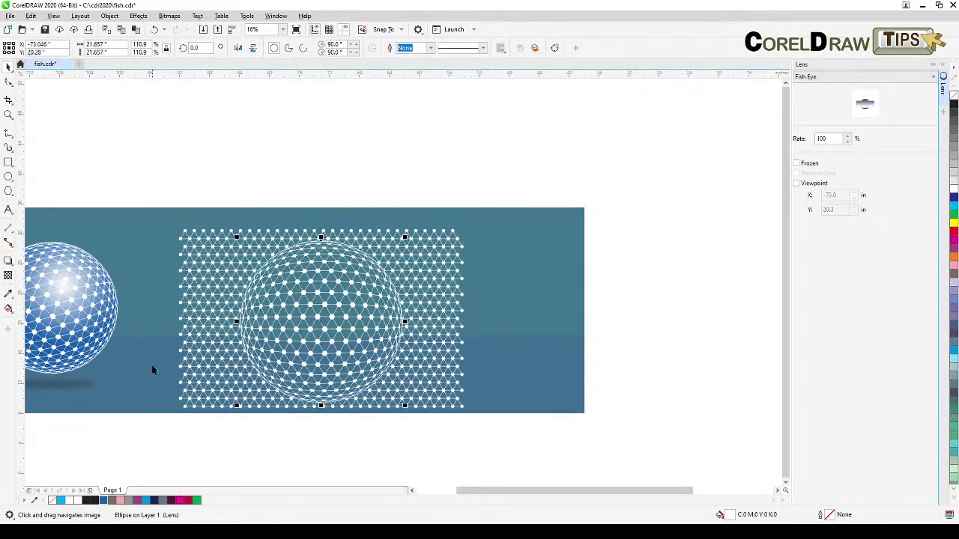
- Move the lower blue rectangle down out of the teal backdrop, below the network pattern
{"action": "left_click", "coordinate": [94, 185]}
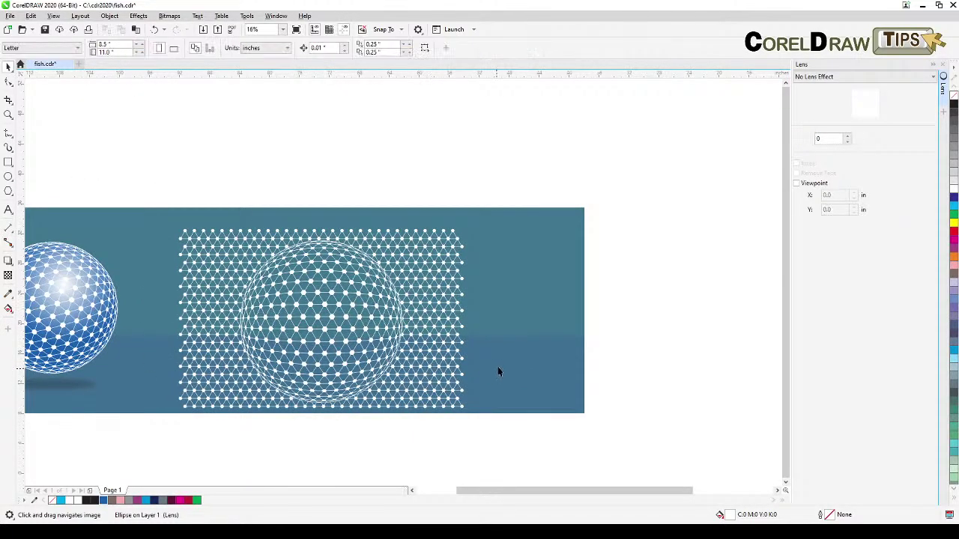
{"action": "left_click_drag", "start_coordinate": [498, 373], "coordinate": [571, 349]}
{"action": "left_click", "coordinate": [573, 345]}
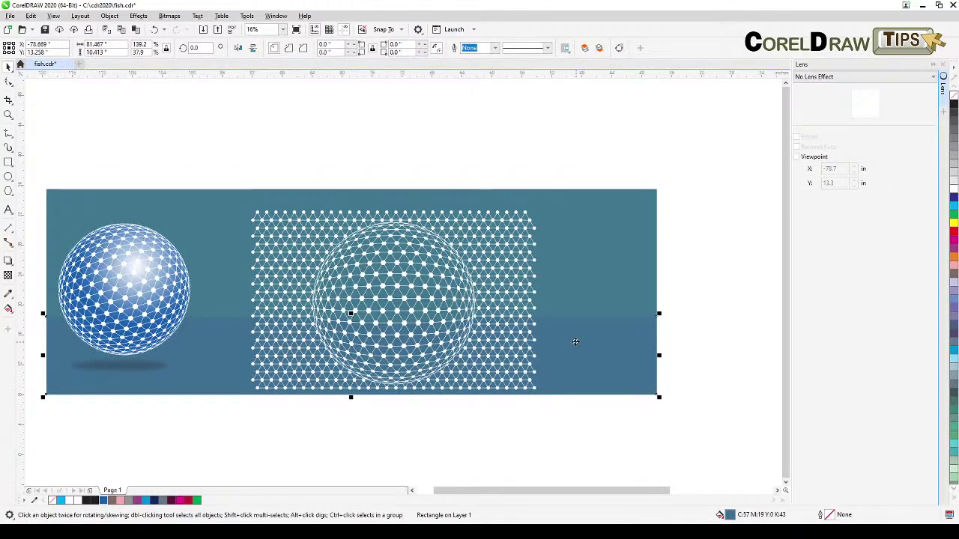
{"action": "left_click_drag", "start_coordinate": [576, 341], "coordinate": [569, 447]}
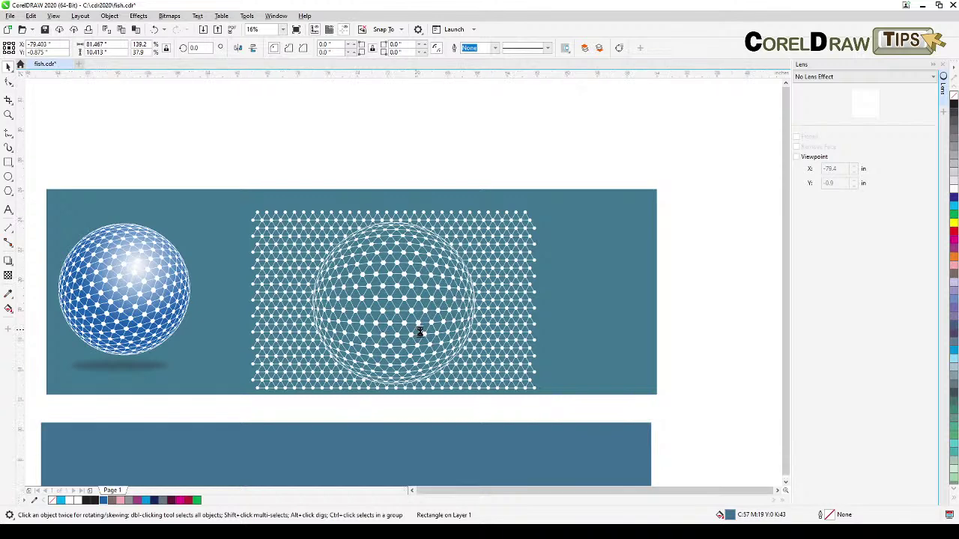
- Raise the circle's Fish Eye lens rate to 130% and deselect the circle
{"action": "scroll", "coordinate": [417, 334], "scroll_direction": "up", "scroll_amount": 2}
{"action": "left_click", "coordinate": [410, 292]}
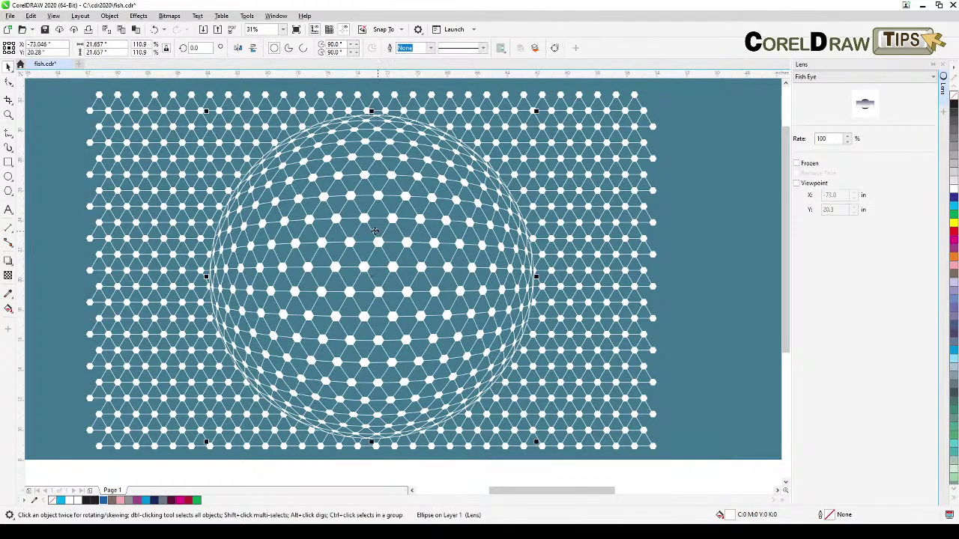
{"action": "double_click", "coordinate": [837, 139]}
{"action": "left_click", "coordinate": [847, 138]}
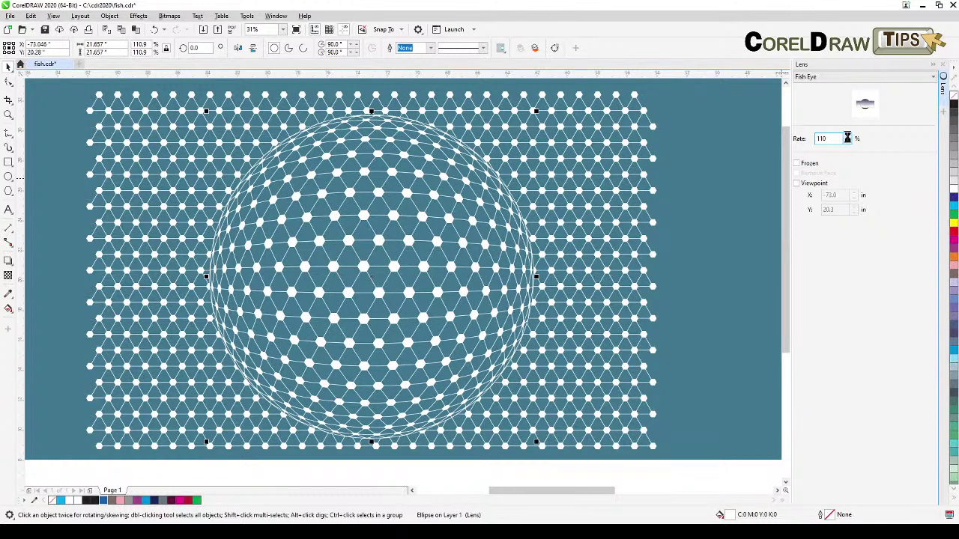
{"action": "left_click", "coordinate": [847, 137]}
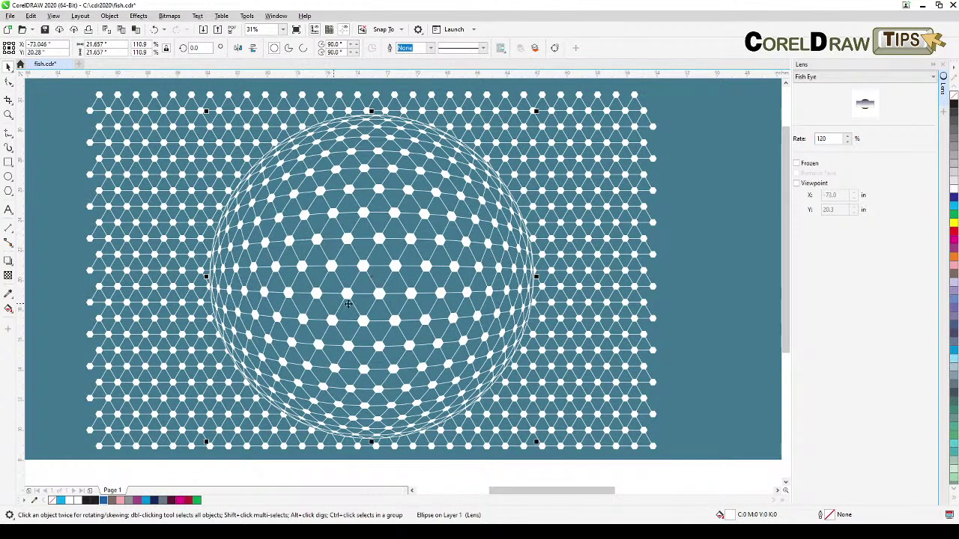
{"action": "left_click", "coordinate": [847, 137]}
{"action": "left_click", "coordinate": [847, 142]}
{"action": "left_click", "coordinate": [848, 142]}
{"action": "left_click", "coordinate": [847, 137]}
{"action": "left_click", "coordinate": [847, 137]}
{"action": "left_click", "coordinate": [847, 137]}
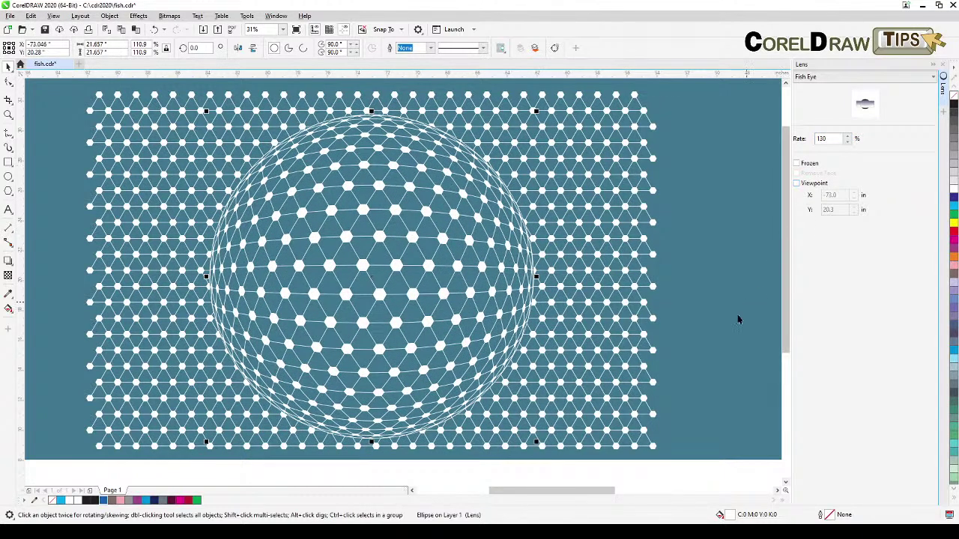
{"action": "left_click", "coordinate": [665, 478]}
{"action": "left_click_drag", "start_coordinate": [664, 479], "coordinate": [680, 469]}
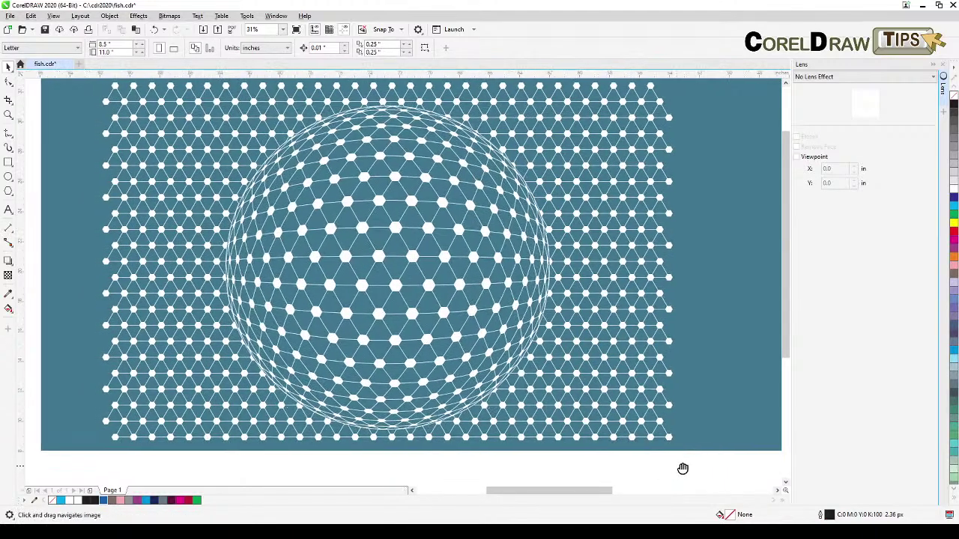
- Try moving the fish-eye circle off the network pattern to the right and back over it
{"action": "left_click", "coordinate": [415, 236]}
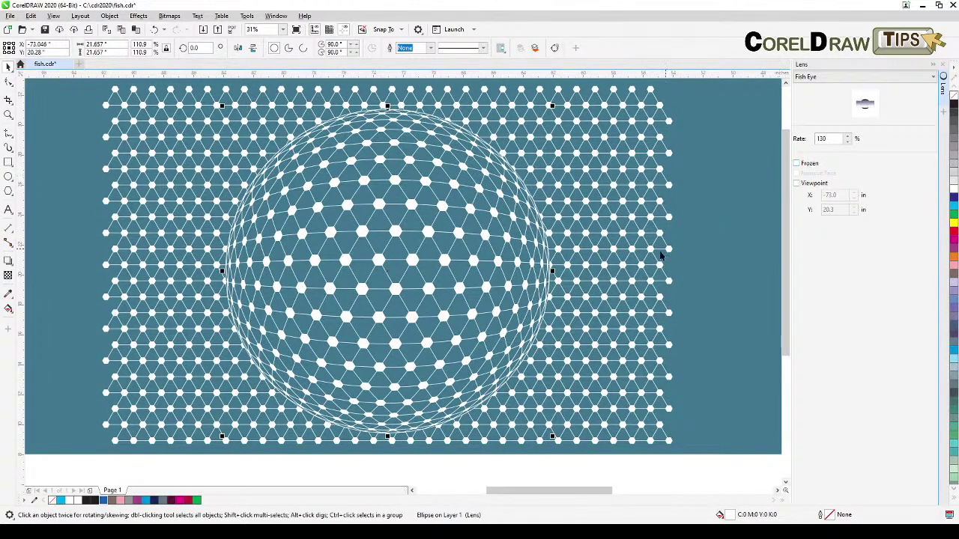
{"action": "scroll", "coordinate": [649, 263], "scroll_direction": "down", "scroll_amount": 2}
{"action": "left_click_drag", "start_coordinate": [649, 264], "coordinate": [409, 235]}
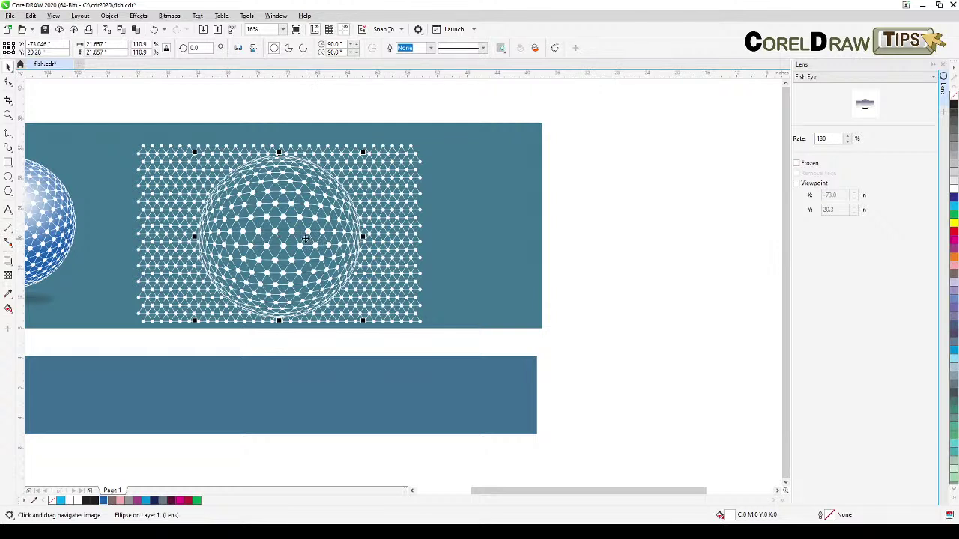
{"action": "left_click_drag", "start_coordinate": [305, 238], "coordinate": [606, 240]}
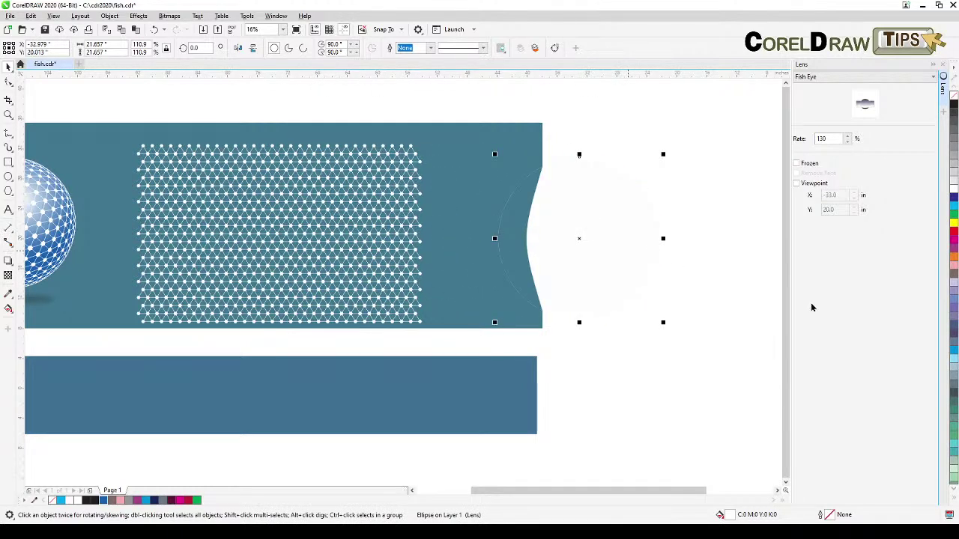
{"action": "left_click_drag", "start_coordinate": [630, 260], "coordinate": [334, 262]}
{"action": "scroll", "coordinate": [260, 257], "scroll_direction": "up", "scroll_amount": 2}
{"action": "scroll", "coordinate": [260, 257], "scroll_direction": "down", "scroll_amount": 2}
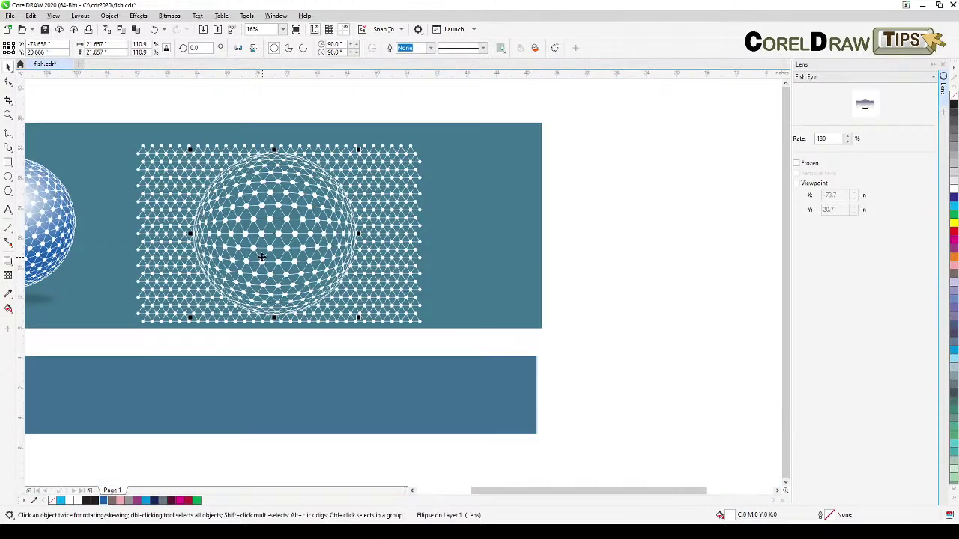
- Freeze the Fish Eye lens and move the frozen sphere to the right, off the network pattern
{"action": "key", "text": "h"}
{"action": "left_click_drag", "start_coordinate": [530, 233], "coordinate": [573, 246]}
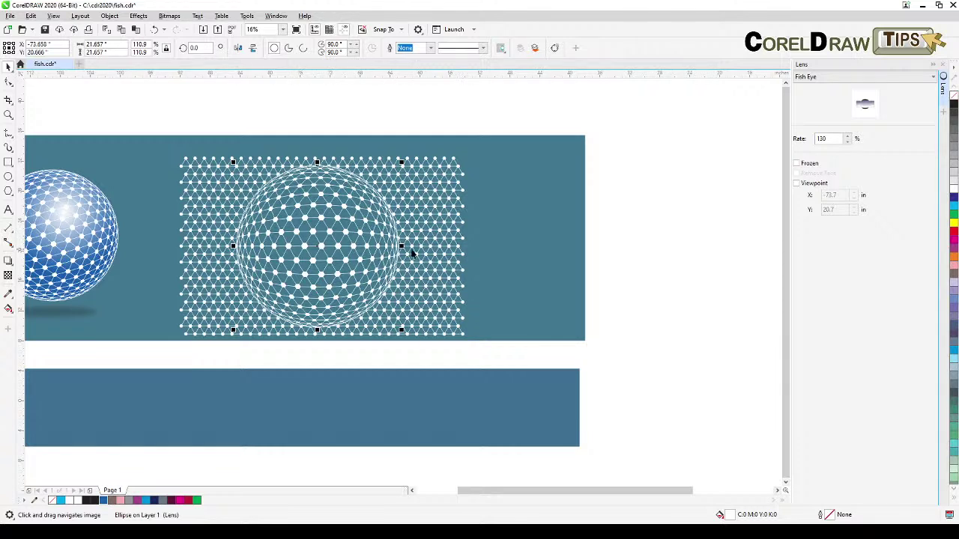
{"action": "left_click", "coordinate": [797, 164]}
{"action": "left_click_drag", "start_coordinate": [319, 258], "coordinate": [654, 258]}
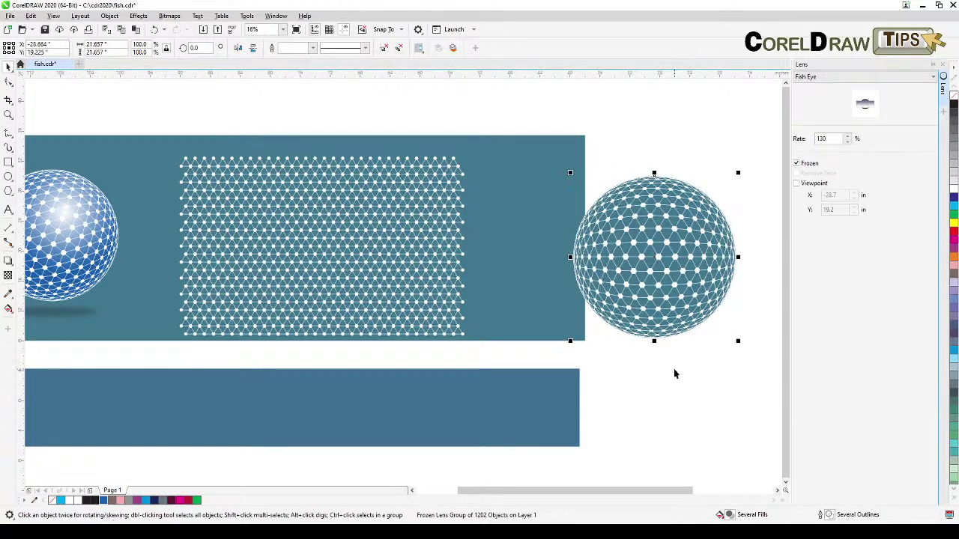
- Move the frozen sphere and the blue rectangle to the empty area right of the original teal backdrop
{"action": "scroll", "coordinate": [677, 374], "scroll_direction": "down", "scroll_amount": 2}
{"action": "left_click_drag", "start_coordinate": [575, 363], "coordinate": [622, 345]}
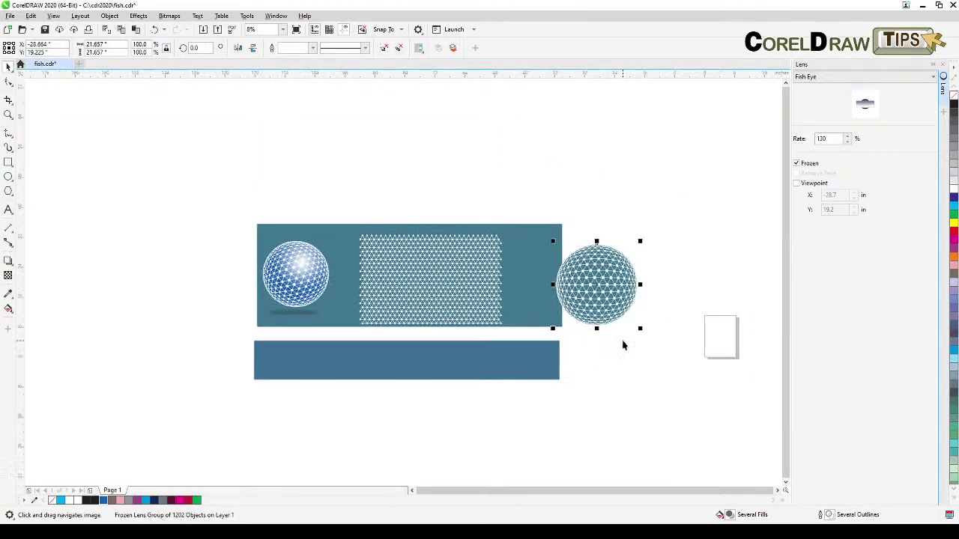
{"action": "left_click_drag", "start_coordinate": [596, 379], "coordinate": [484, 338]}
{"action": "mouse_move", "coordinate": [479, 241]}
{"action": "left_mouse_down"}
{"action": "mouse_move", "coordinate": [650, 246]}
{"action": "mouse_move", "coordinate": [500, 267]}
{"action": "left_mouse_up"}
{"action": "left_click", "coordinate": [373, 329]}
{"action": "left_click_drag", "start_coordinate": [372, 329], "coordinate": [687, 279]}
- Place a copy of the teal backdrop rectangle behind the frozen sphere and the blue rectangle, and deselect it
{"action": "left_click", "coordinate": [443, 224]}
{"action": "left_click_drag", "start_coordinate": [441, 220], "coordinate": [747, 219]}
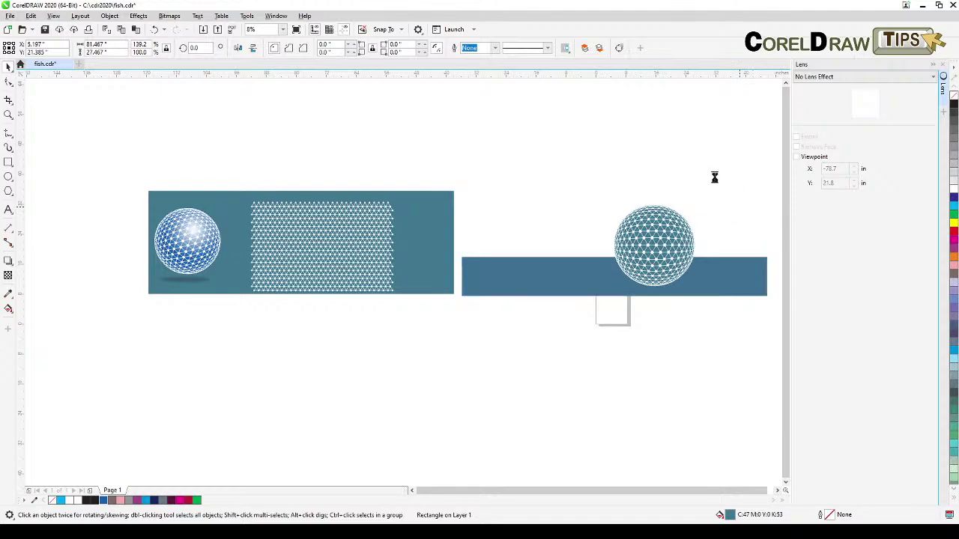
{"action": "left_click", "coordinate": [687, 168]}
- Scale the frozen sphere to about 20.12 inches in diameter and rotate it clockwise to about 348.9 degrees
{"action": "scroll", "coordinate": [671, 249], "scroll_direction": "up", "scroll_amount": 2}
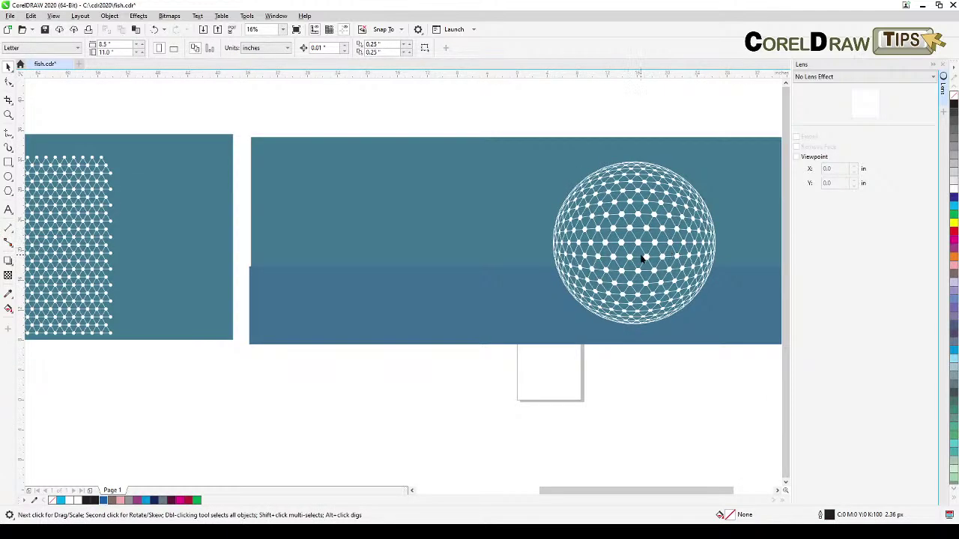
{"action": "left_click", "coordinate": [642, 259]}
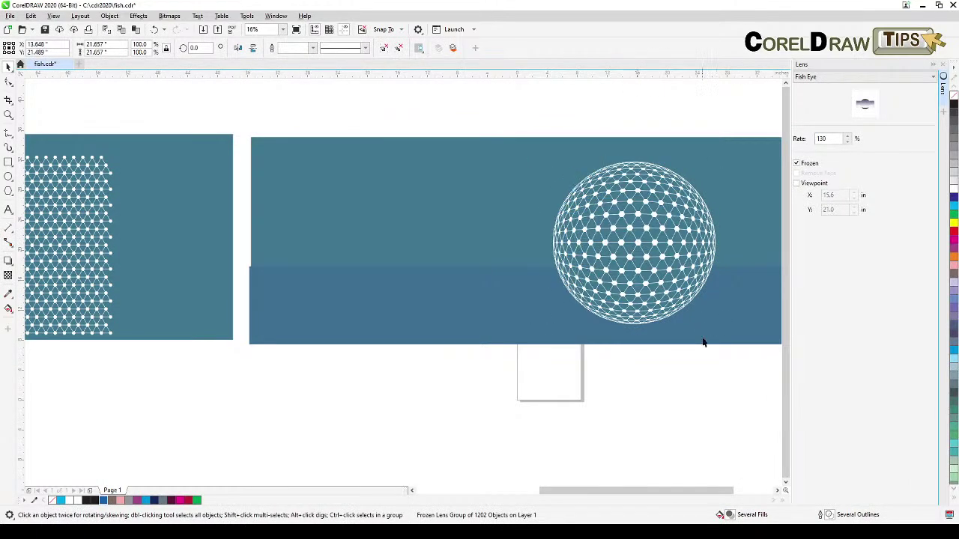
{"action": "left_click_drag", "start_coordinate": [701, 324], "coordinate": [691, 311]}
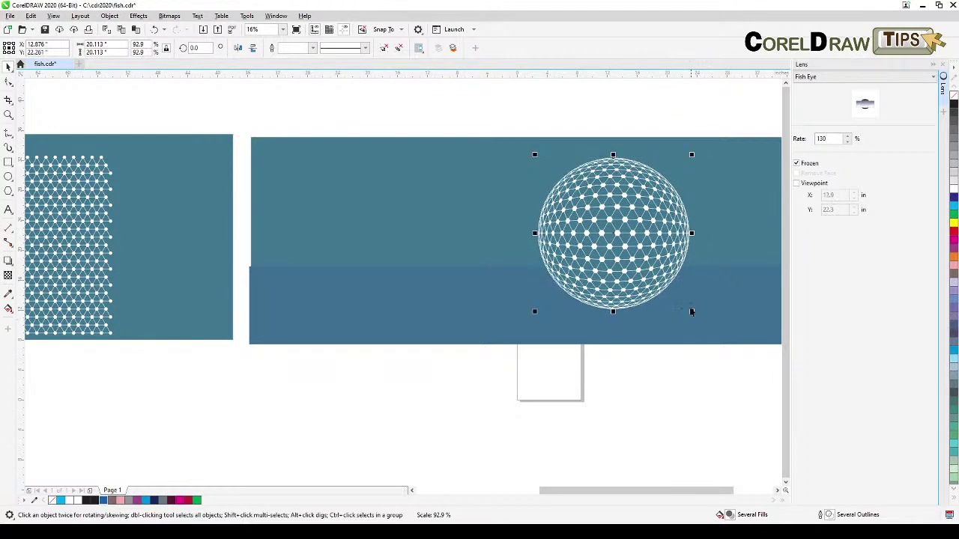
{"action": "left_click", "coordinate": [643, 253]}
{"action": "left_click_drag", "start_coordinate": [691, 154], "coordinate": [704, 174]}
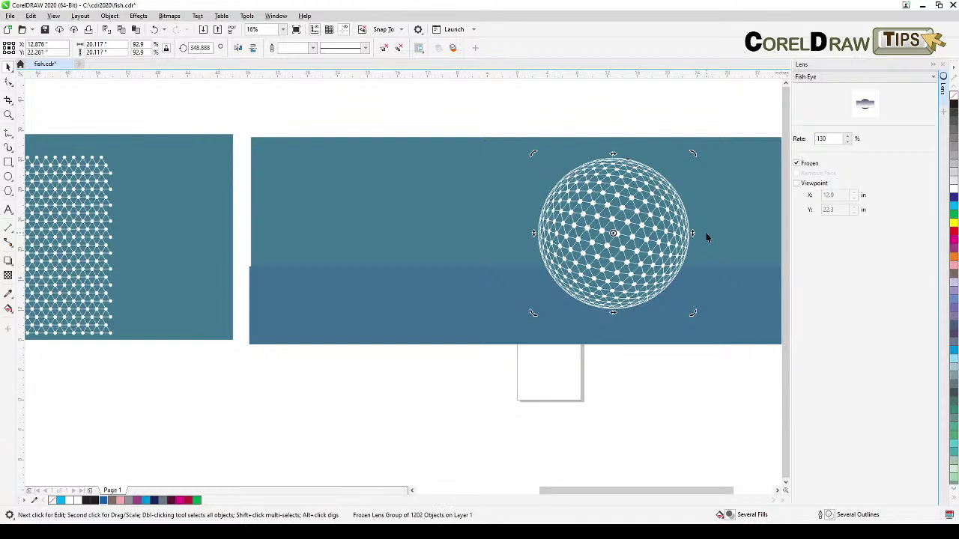
{"action": "left_click", "coordinate": [634, 123]}
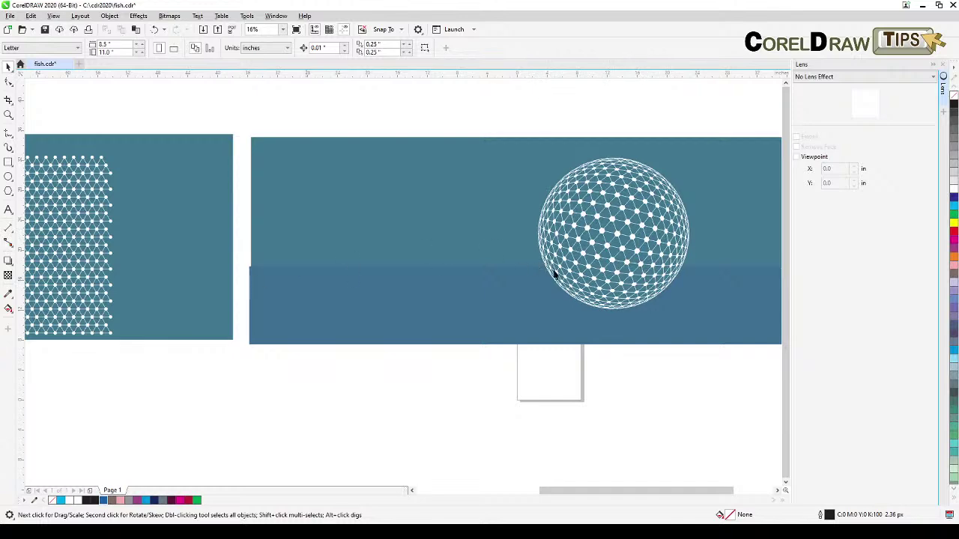
- Examine the finished blue sphere's shading, highlight and shadow, and compare it with the new unshaded network sphere
{"action": "left_click_drag", "start_coordinate": [474, 253], "coordinate": [648, 280]}
{"action": "left_click_drag", "start_coordinate": [157, 258], "coordinate": [341, 276]}
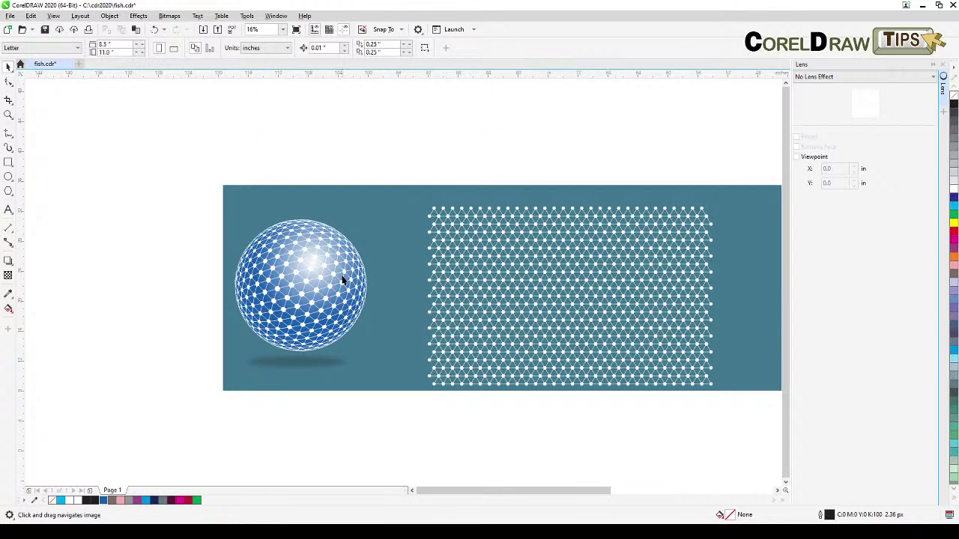
{"action": "scroll", "coordinate": [341, 276], "scroll_direction": "up", "scroll_amount": 3}
{"action": "scroll", "coordinate": [205, 268], "scroll_direction": "down", "scroll_amount": 3}
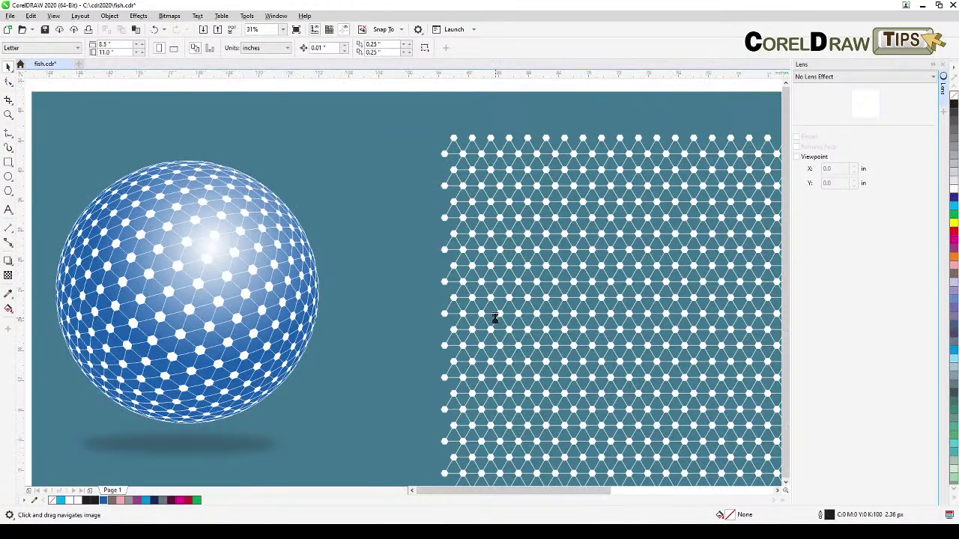
{"action": "scroll", "coordinate": [589, 321], "scroll_direction": "down", "scroll_amount": 2}
{"action": "left_click_drag", "start_coordinate": [766, 326], "coordinate": [367, 274]}
{"action": "left_click_drag", "start_coordinate": [759, 287], "coordinate": [462, 334]}
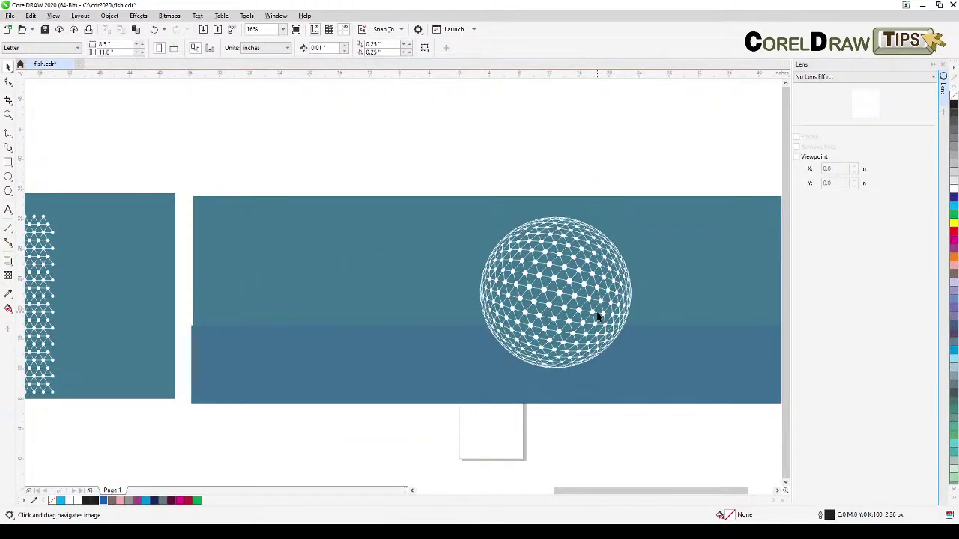
{"action": "key", "text": "space"}
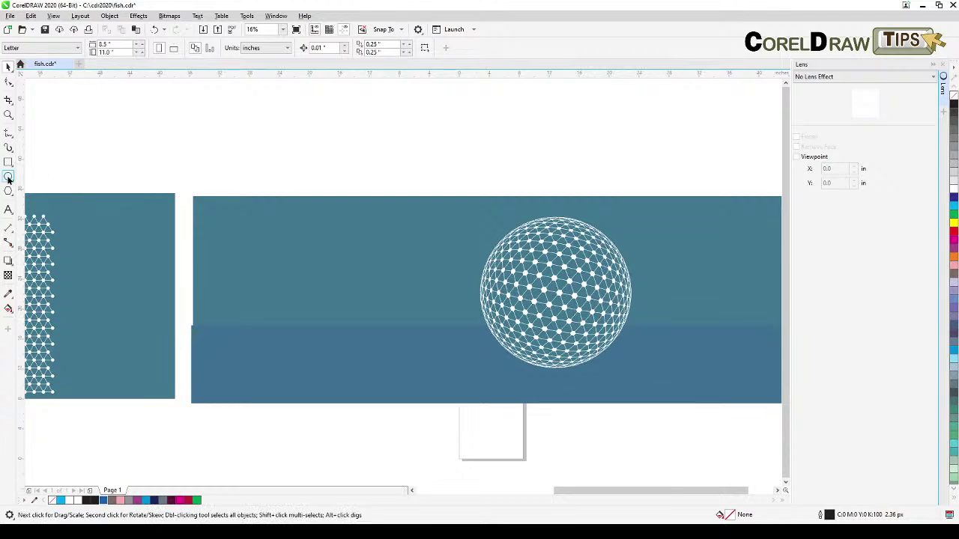
{"action": "scroll", "coordinate": [646, 367], "scroll_direction": "up", "scroll_amount": 1}
{"action": "scroll", "coordinate": [645, 367], "scroll_direction": "down", "scroll_amount": 1}
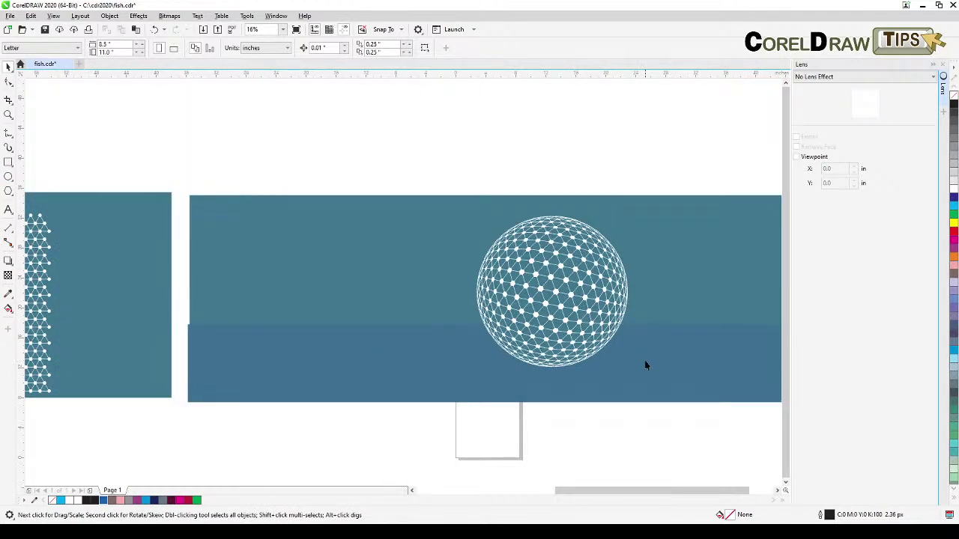
{"action": "scroll", "coordinate": [638, 350], "scroll_direction": "up", "scroll_amount": 1}
{"action": "key", "text": "space"}
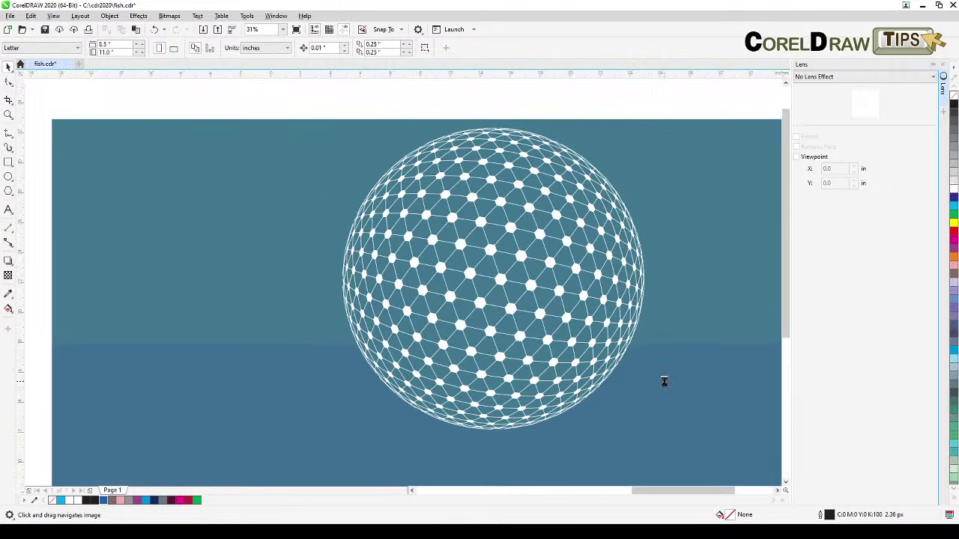
- Create a boundary curve around the frozen network sphere, deselect it and check its outline along the sphere's edge
{"action": "left_click_drag", "start_coordinate": [577, 249], "coordinate": [585, 270]}
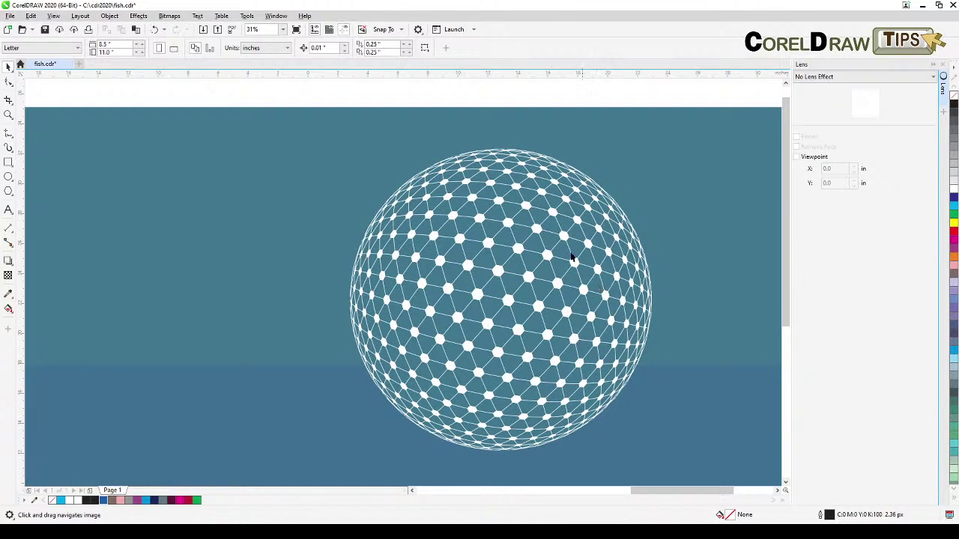
{"action": "left_click", "coordinate": [555, 246]}
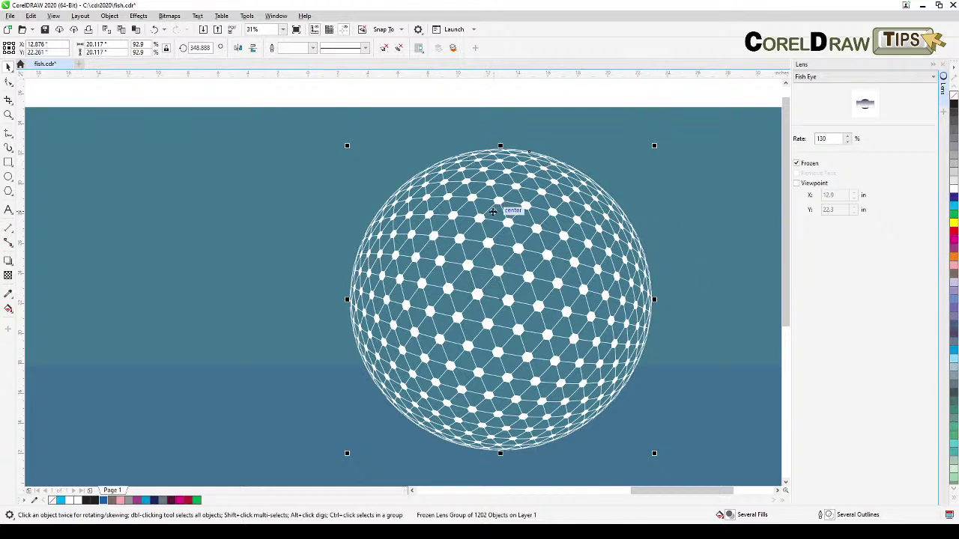
{"action": "left_click", "coordinate": [110, 17]}
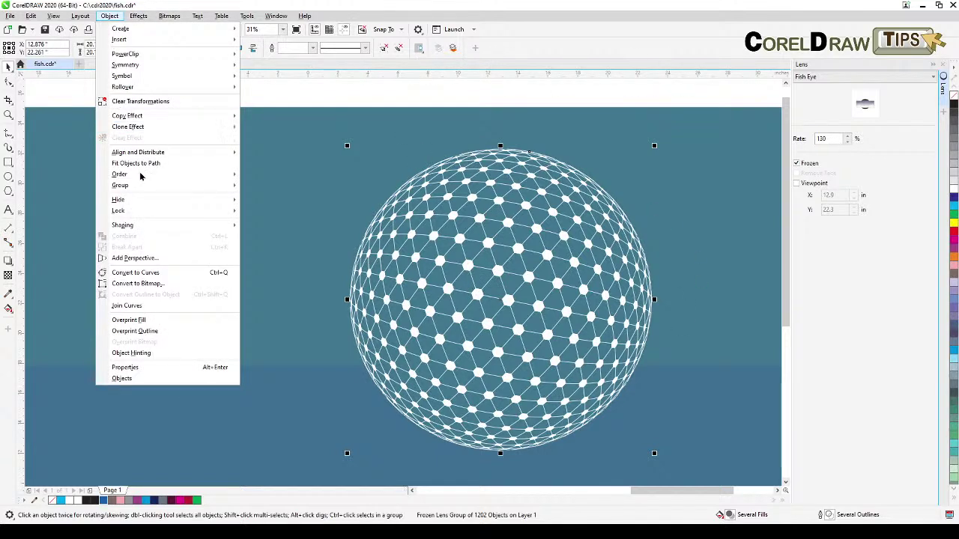
{"action": "mouse_move", "coordinate": [149, 235]}
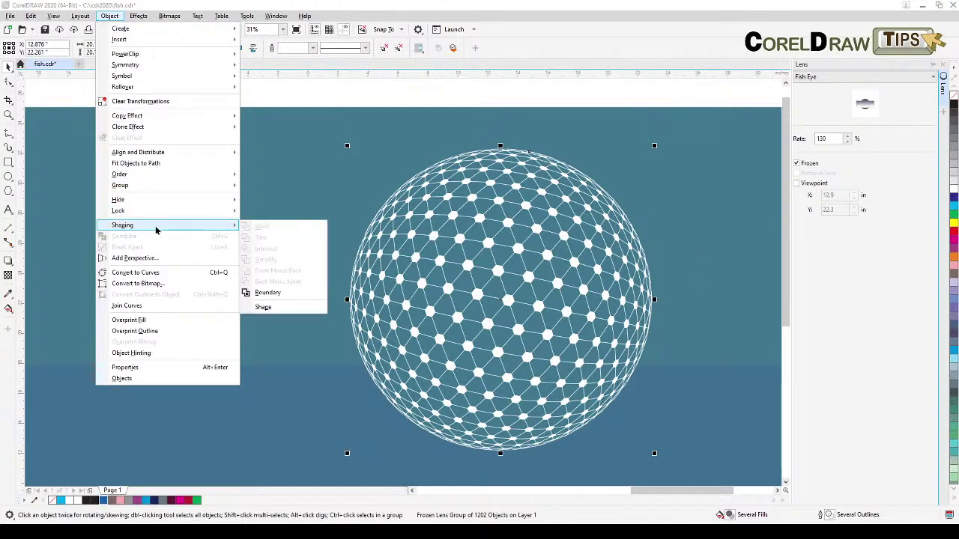
{"action": "left_click", "coordinate": [268, 293]}
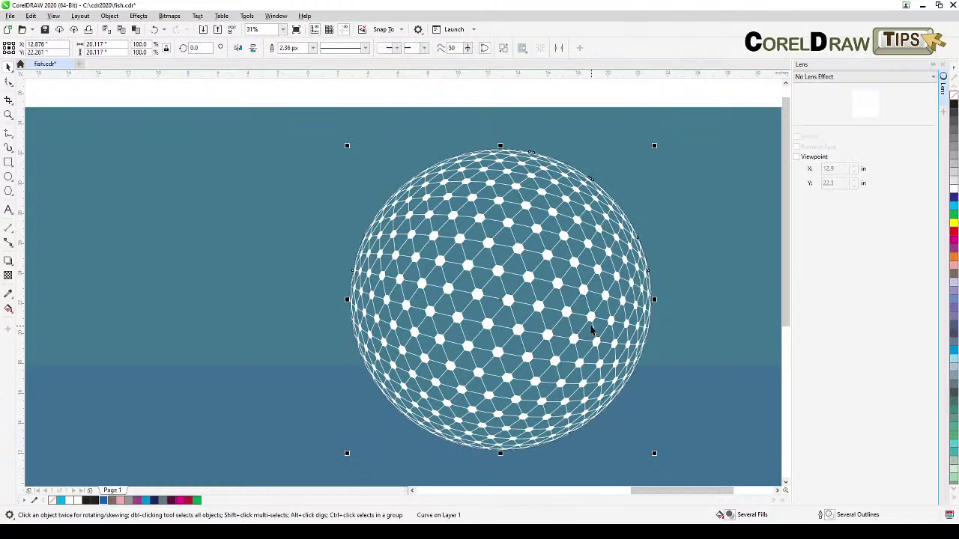
{"action": "left_click", "coordinate": [569, 98]}
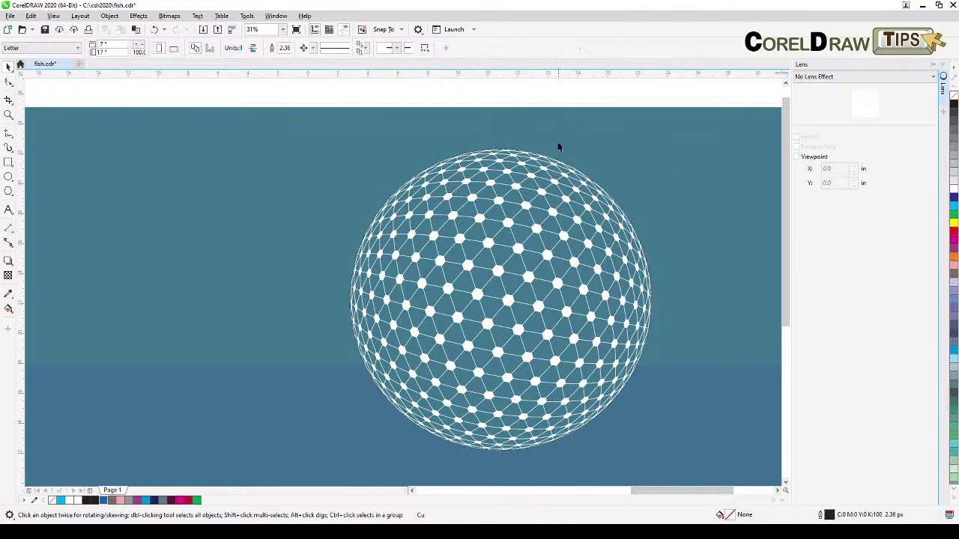
{"action": "scroll", "coordinate": [550, 161], "scroll_direction": "up", "scroll_amount": 8}
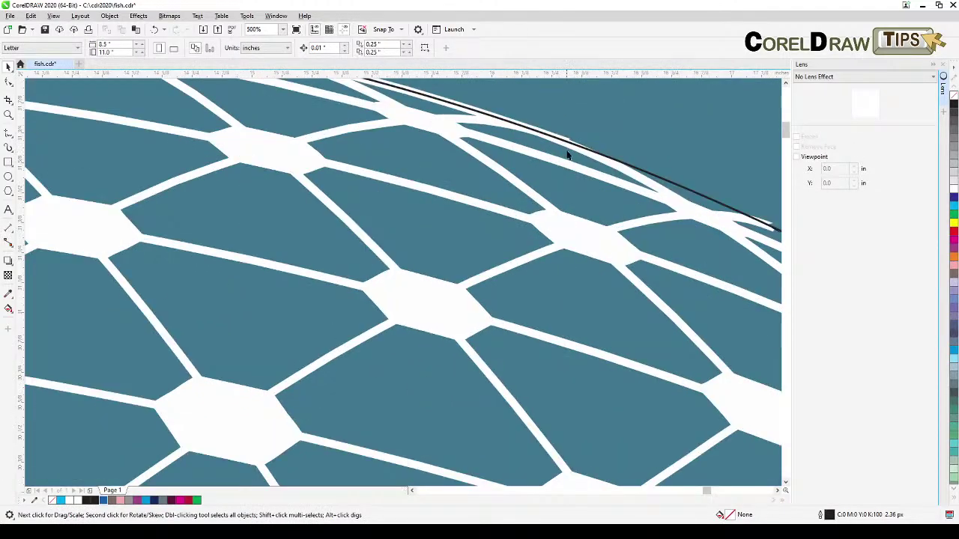
{"action": "scroll", "coordinate": [651, 180], "scroll_direction": "down", "scroll_amount": 8}
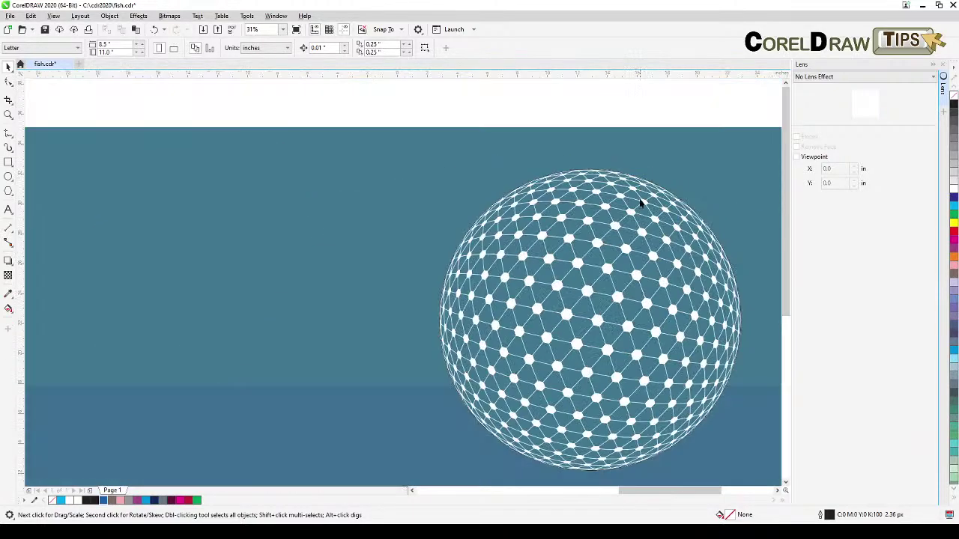
- Fill the circular boundary curve around the sphere with white and remove its outline
{"action": "left_click_drag", "start_coordinate": [610, 214], "coordinate": [582, 197]}
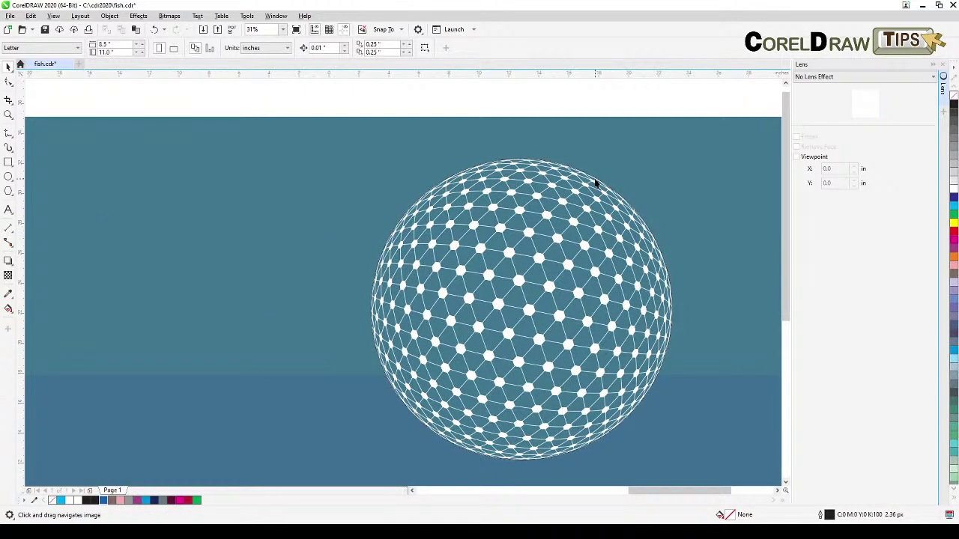
{"action": "left_click", "coordinate": [595, 182]}
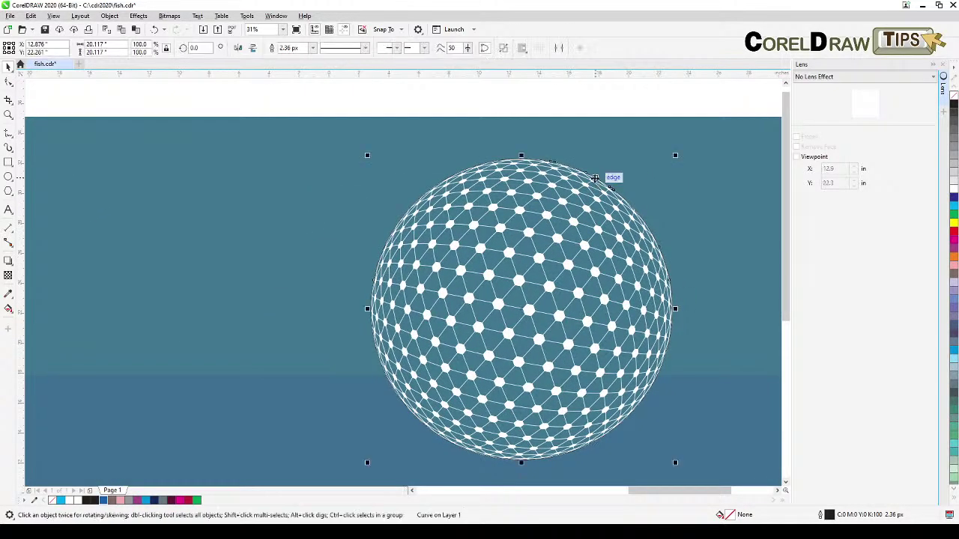
{"action": "left_click", "coordinate": [954, 191]}
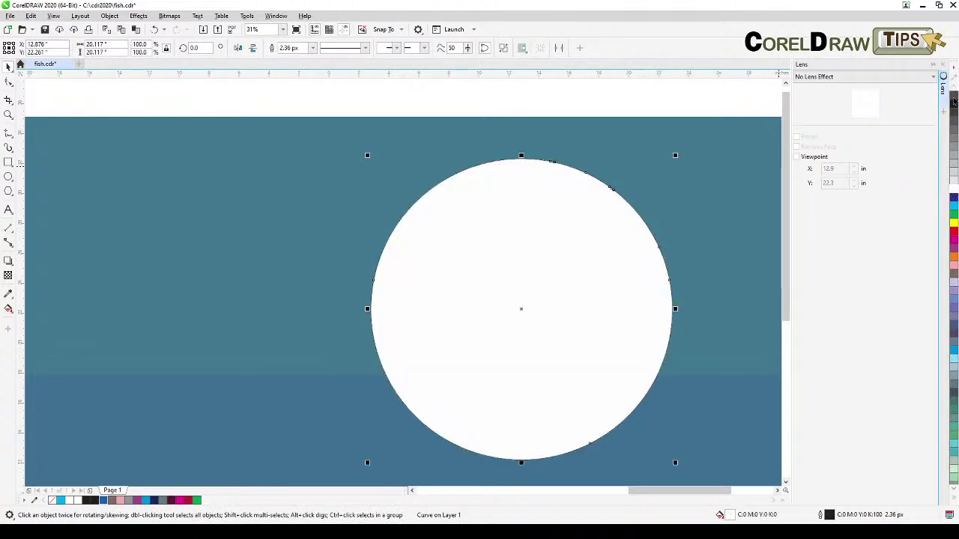
{"action": "right_click", "coordinate": [954, 97]}
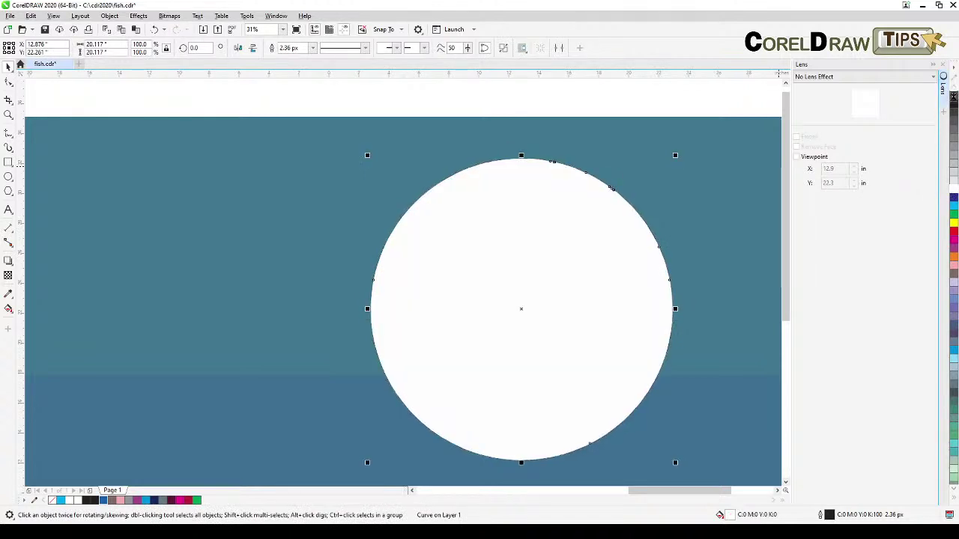
{"action": "left_click_drag", "start_coordinate": [230, 357], "coordinate": [213, 332]}
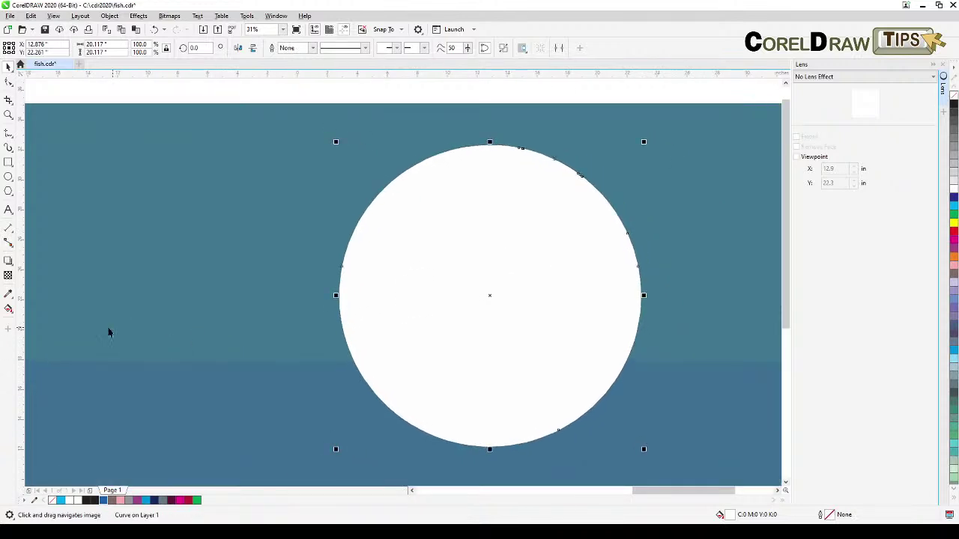
- Apply an elliptical fountain transparency to the white circle and shift its opaque center toward the sphere's upper right as a highlight
{"action": "left_click", "coordinate": [8, 276]}
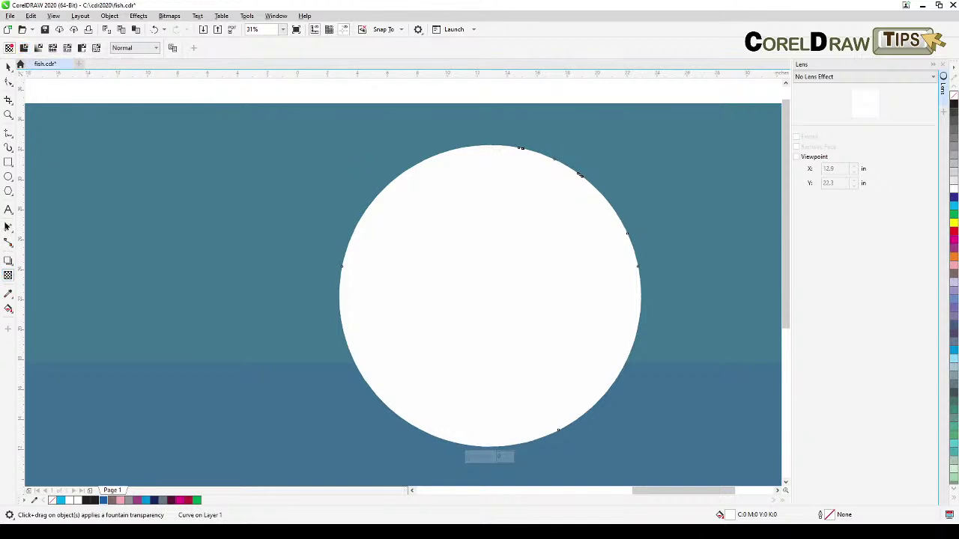
{"action": "left_click", "coordinate": [23, 48]}
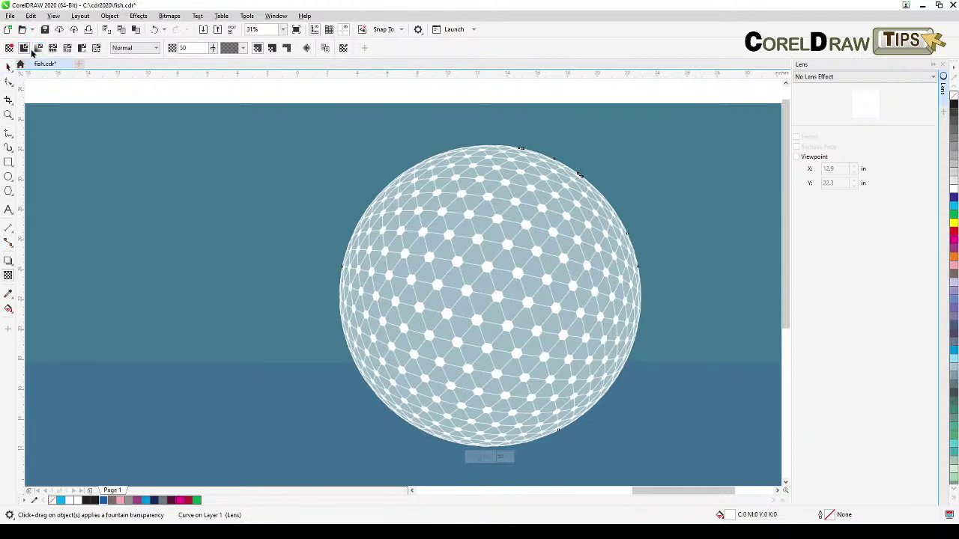
{"action": "left_click", "coordinate": [38, 48]}
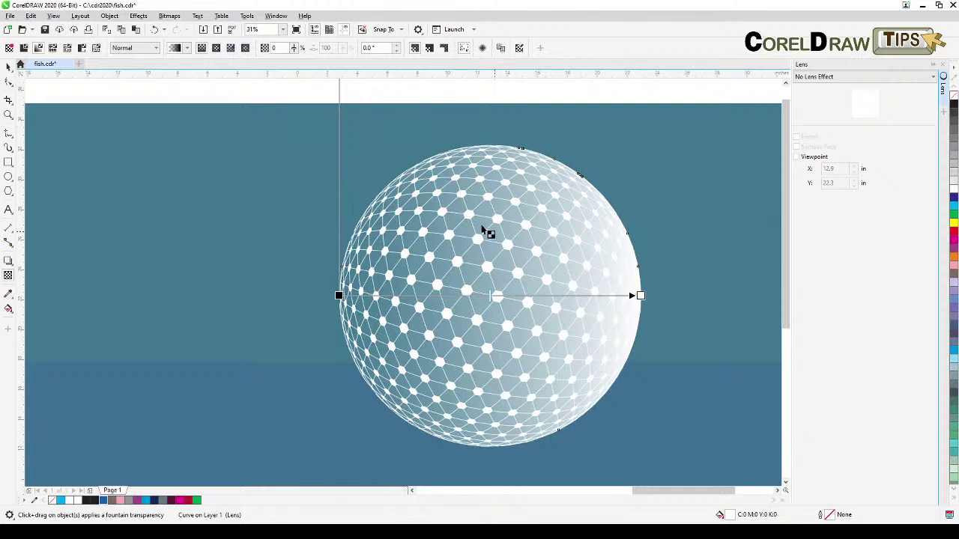
{"action": "left_click", "coordinate": [217, 50]}
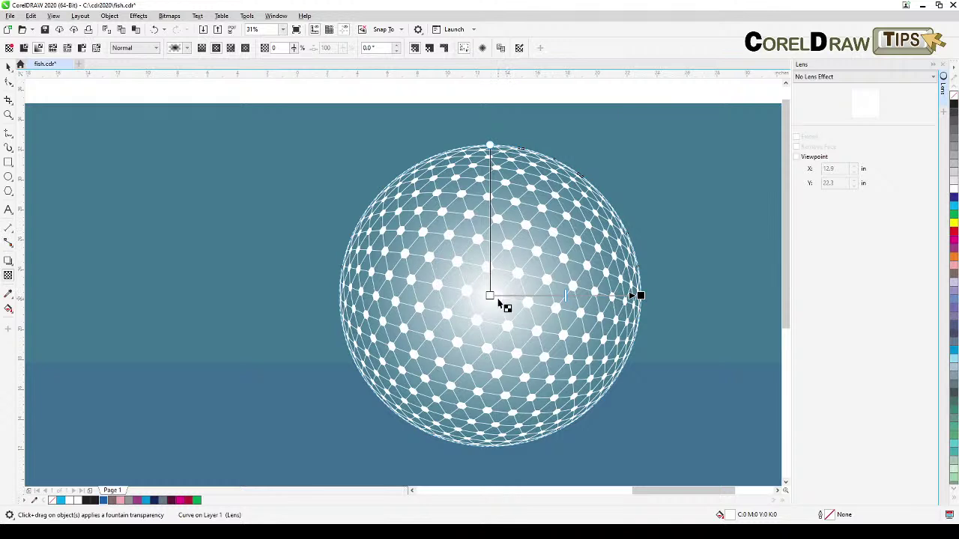
{"action": "left_click_drag", "start_coordinate": [489, 295], "coordinate": [527, 255]}
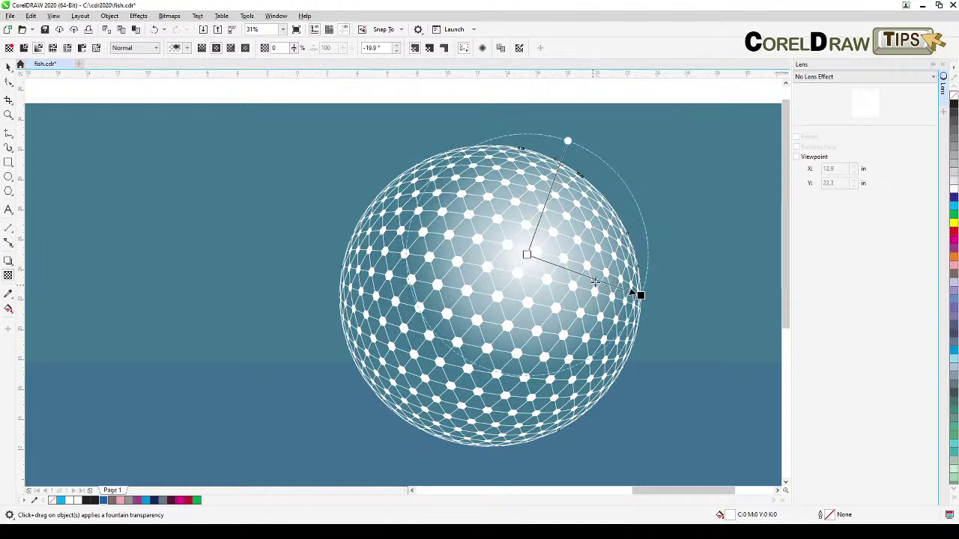
{"action": "left_click", "coordinate": [8, 67]}
- Compare the highlighted sphere with the flat triangle-and-hexagon network on the original teal backdrop
{"action": "scroll", "coordinate": [161, 124], "scroll_direction": "down", "scroll_amount": 2}
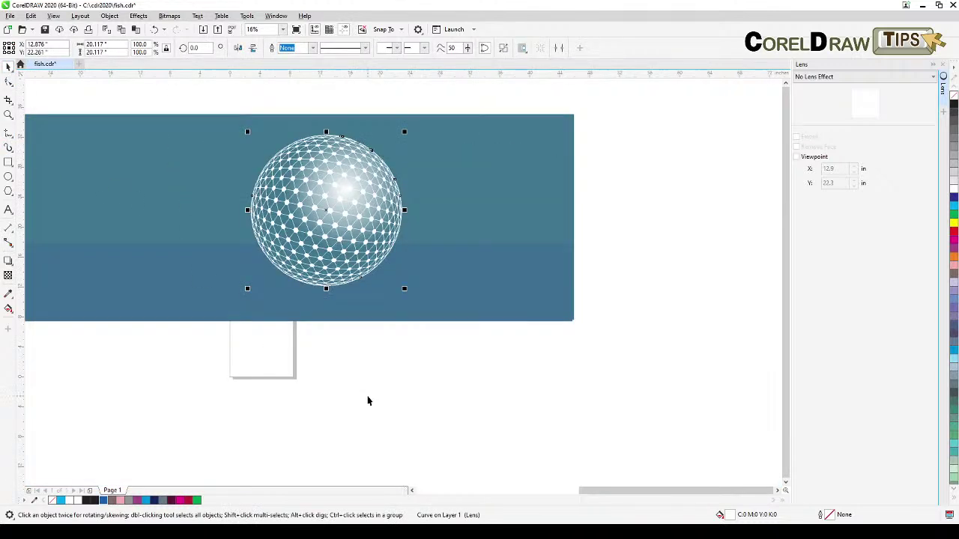
{"action": "left_click", "coordinate": [255, 387]}
{"action": "mouse_move", "coordinate": [255, 388]}
{"action": "left_mouse_down"}
{"action": "mouse_move", "coordinate": [379, 400]}
{"action": "mouse_move", "coordinate": [277, 377]}
{"action": "mouse_move", "coordinate": [465, 369]}
{"action": "mouse_move", "coordinate": [490, 315]}
{"action": "left_mouse_up"}
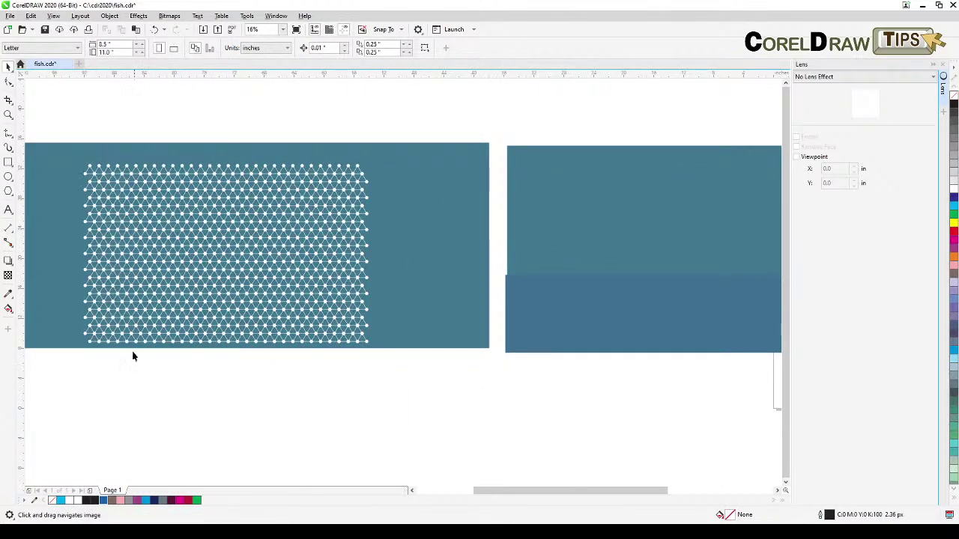
{"action": "left_click_drag", "start_coordinate": [140, 355], "coordinate": [302, 364]}
{"action": "left_click_drag", "start_coordinate": [383, 402], "coordinate": [24, 395]}
{"action": "left_click_drag", "start_coordinate": [614, 382], "coordinate": [407, 398]}
{"action": "scroll", "coordinate": [449, 376], "scroll_direction": "up", "scroll_amount": 2}
{"action": "left_click_drag", "start_coordinate": [449, 377], "coordinate": [473, 452]}
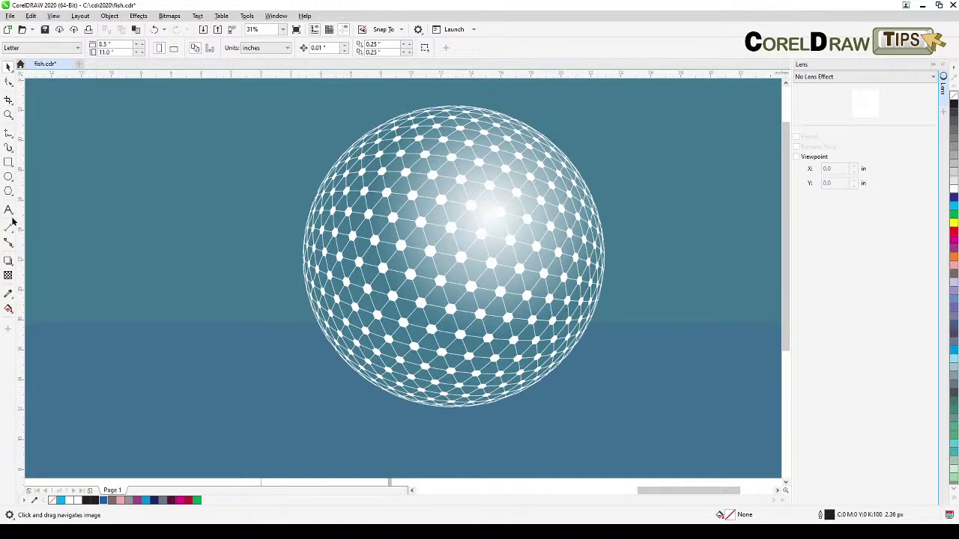
- Draw a flat ellipse about 11.5 by 1.2 inches below the sphere, filled black and without an outline
{"action": "left_click", "coordinate": [9, 177]}
{"action": "left_click_drag", "start_coordinate": [366, 425], "coordinate": [541, 445]}
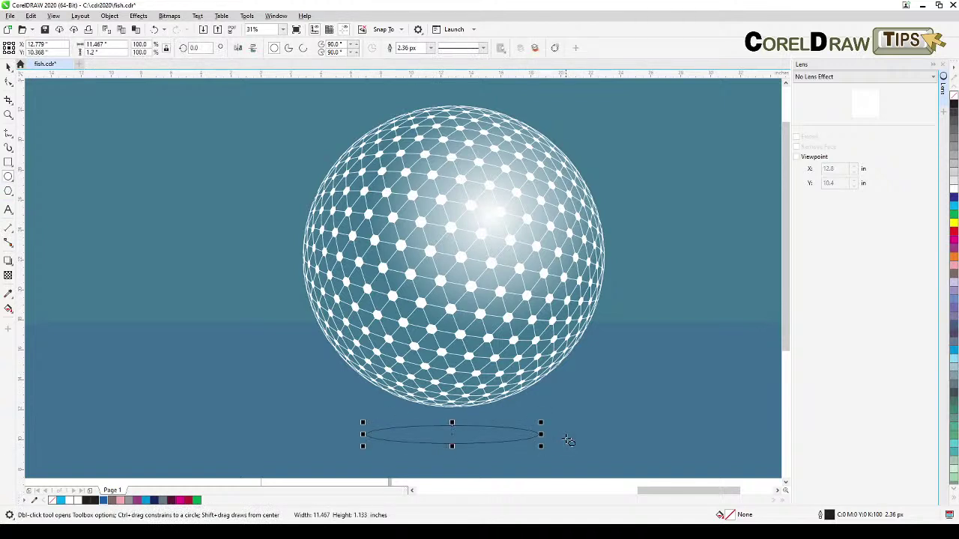
{"action": "left_click", "coordinate": [953, 103]}
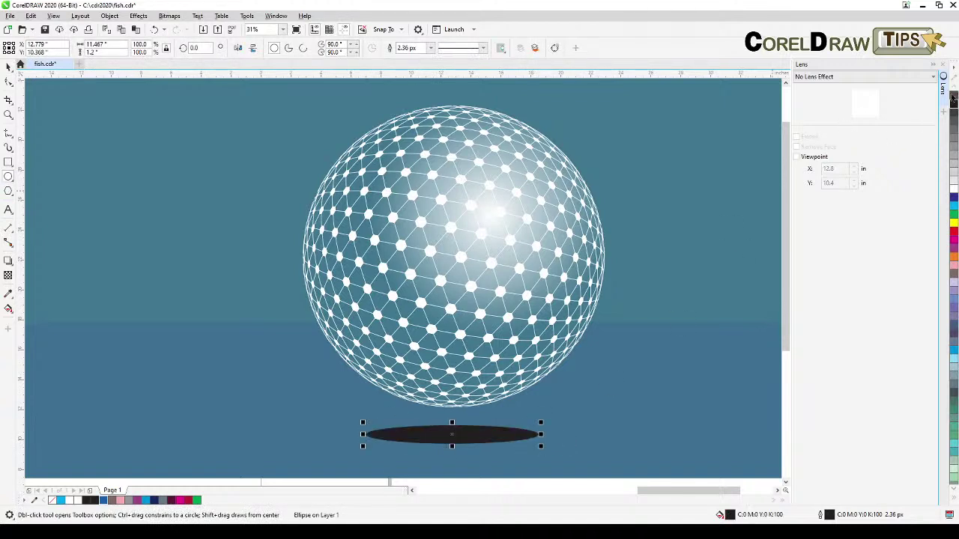
{"action": "right_click", "coordinate": [954, 97]}
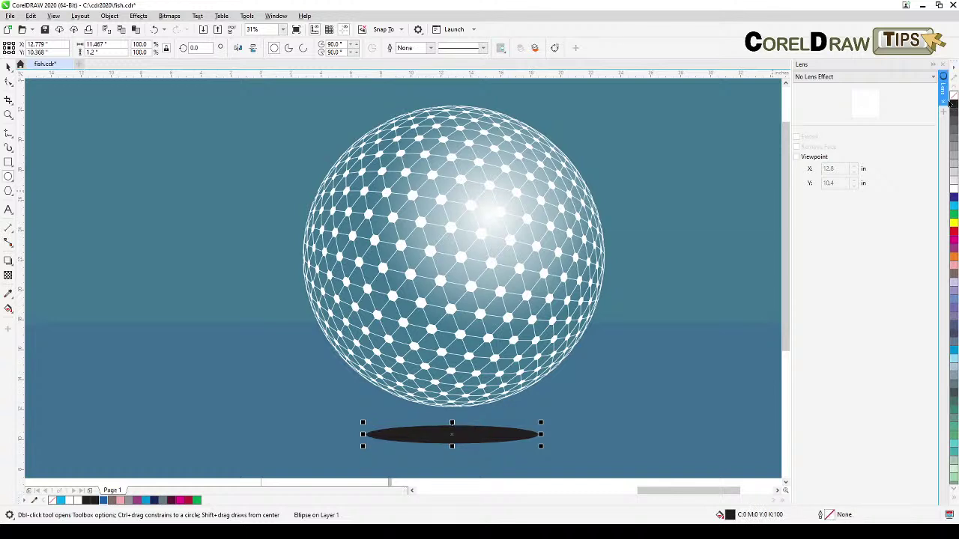
- Close the Lens docker and give the black shadow ellipse a uniform transparency of 73
{"action": "left_click", "coordinate": [943, 66]}
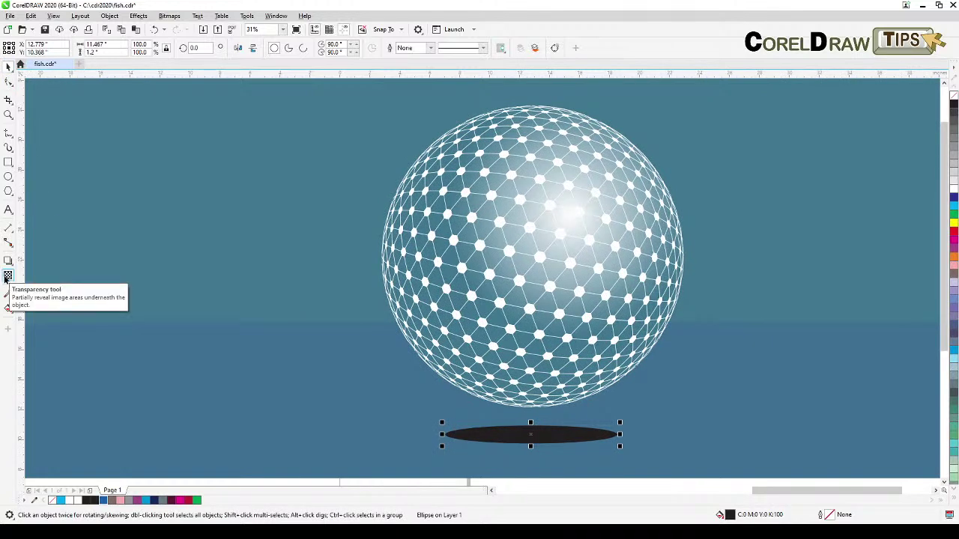
{"action": "left_click", "coordinate": [7, 277]}
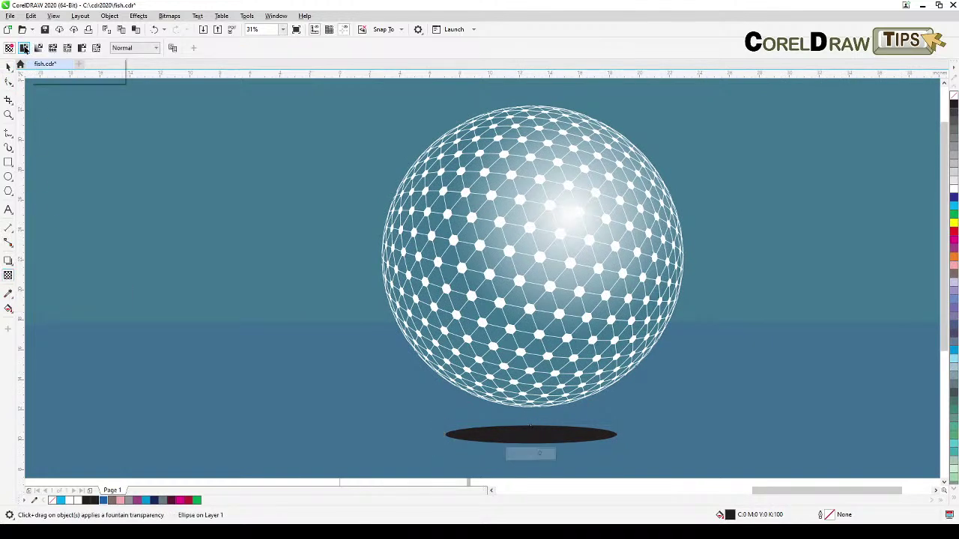
{"action": "left_click", "coordinate": [24, 48]}
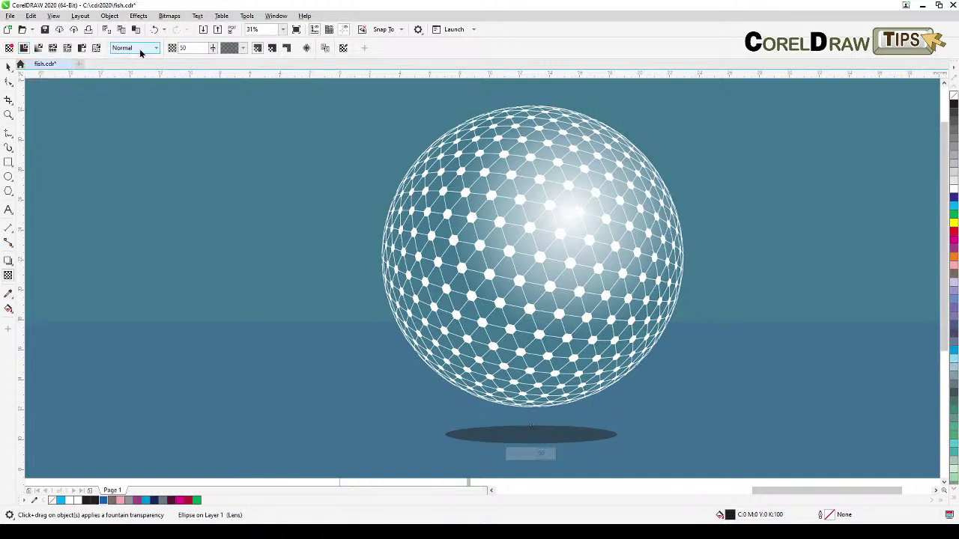
{"action": "left_click", "coordinate": [211, 50]}
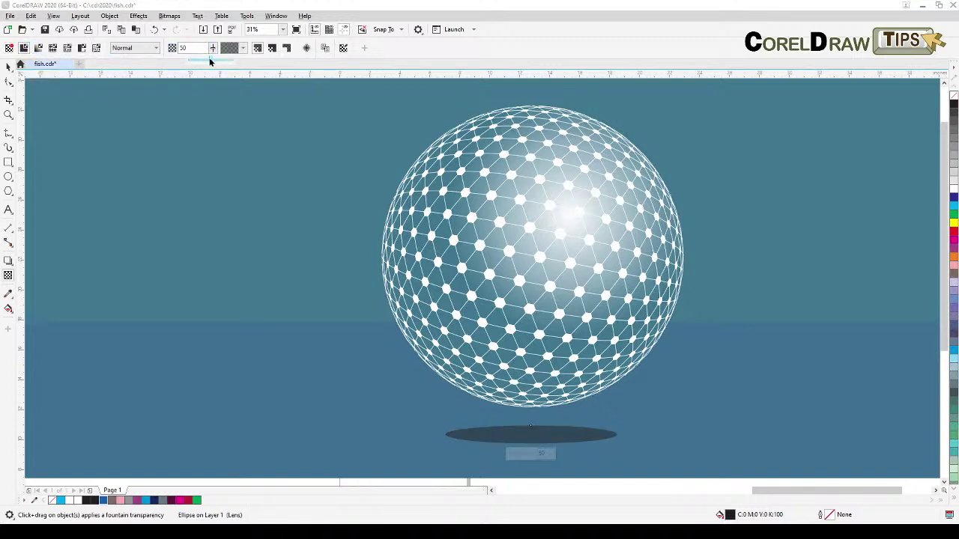
{"action": "left_click_drag", "start_coordinate": [213, 62], "coordinate": [219, 64]}
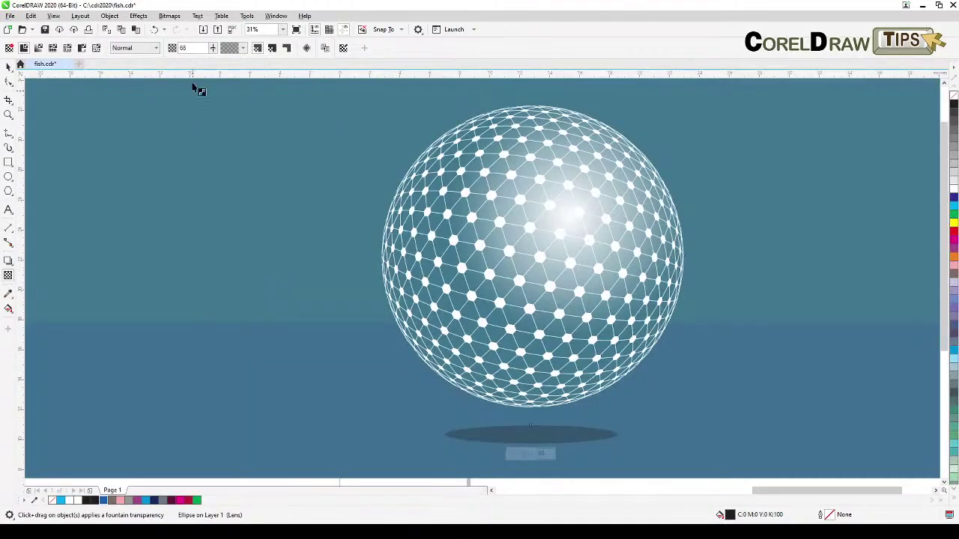
{"action": "left_click", "coordinate": [213, 49]}
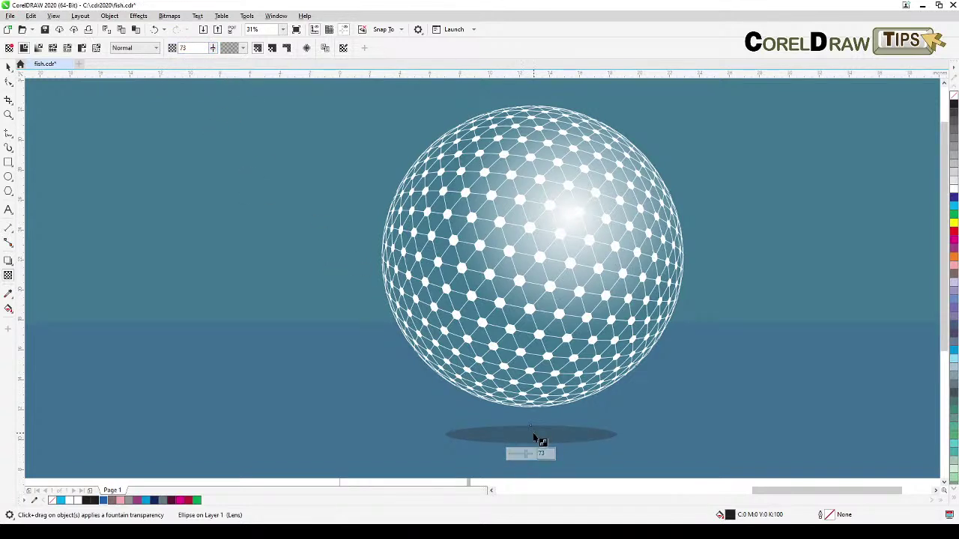
- Apply a Gaussian Blur with a radius of 68.7 pixels to the shadow ellipse
{"action": "left_click", "coordinate": [138, 16]}
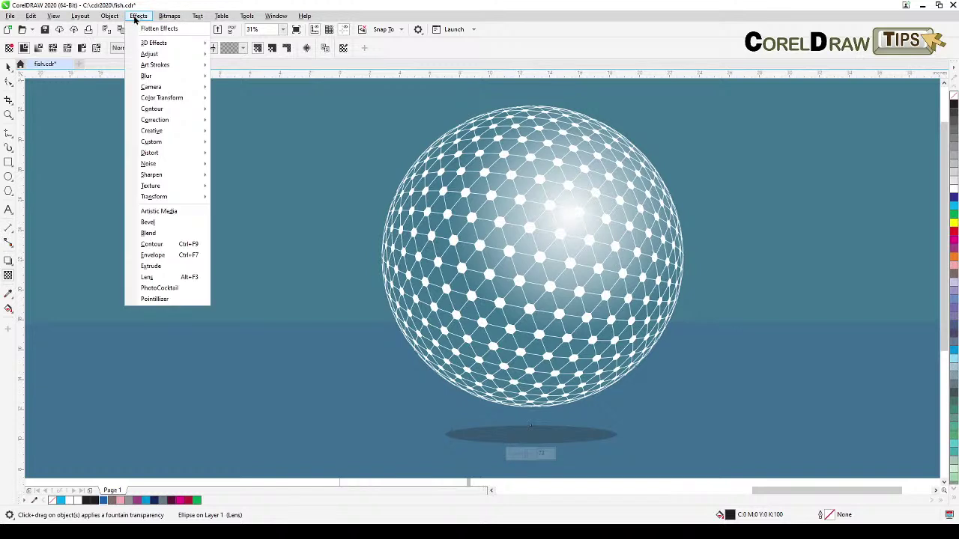
{"action": "mouse_move", "coordinate": [149, 80]}
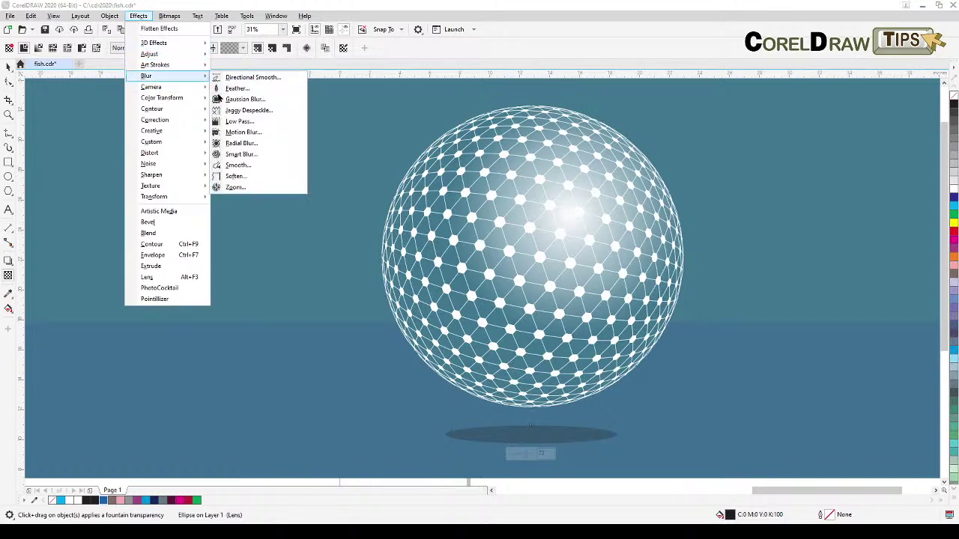
{"action": "left_click", "coordinate": [234, 100]}
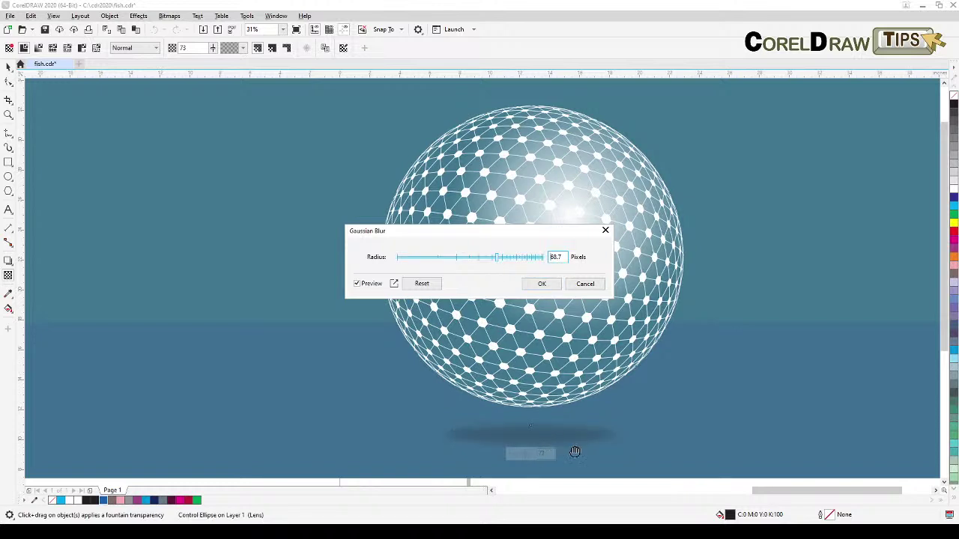
{"action": "left_click", "coordinate": [542, 285]}
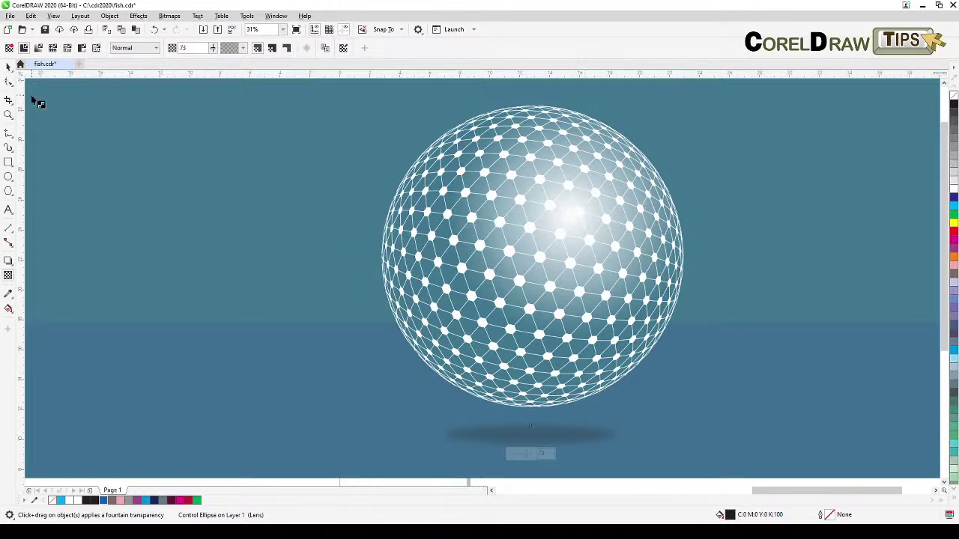
- Select the teal backdrop rectangle behind the sphere and its shadow
{"action": "left_click", "coordinate": [6, 68]}
{"action": "key", "text": "h"}
{"action": "left_click_drag", "start_coordinate": [524, 387], "coordinate": [427, 376]}
{"action": "left_click", "coordinate": [624, 323]}
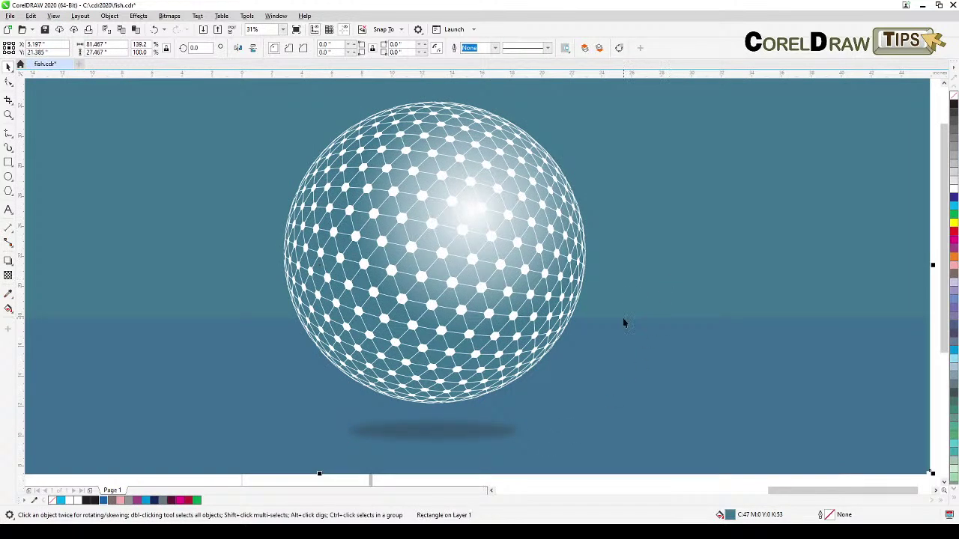
- Darken the teal backdrop rectangle to a dark slate tone by repeatedly mixing small amounts of black into its fill
{"action": "left_click", "coordinate": [953, 105], "text": "ctrl"}
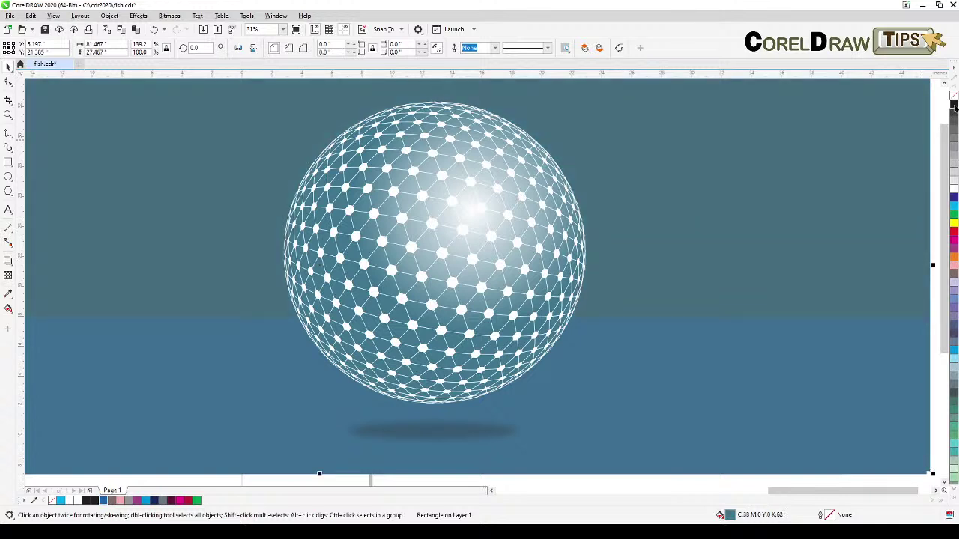
{"action": "key", "text": "Escape"}
{"action": "left_click_drag", "start_coordinate": [809, 272], "coordinate": [790, 262]}
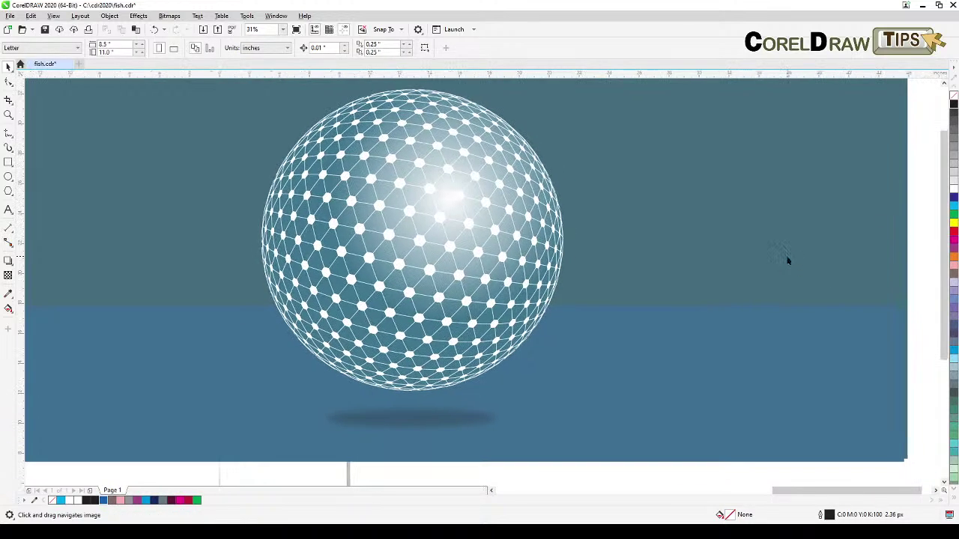
{"action": "left_click", "coordinate": [687, 210]}
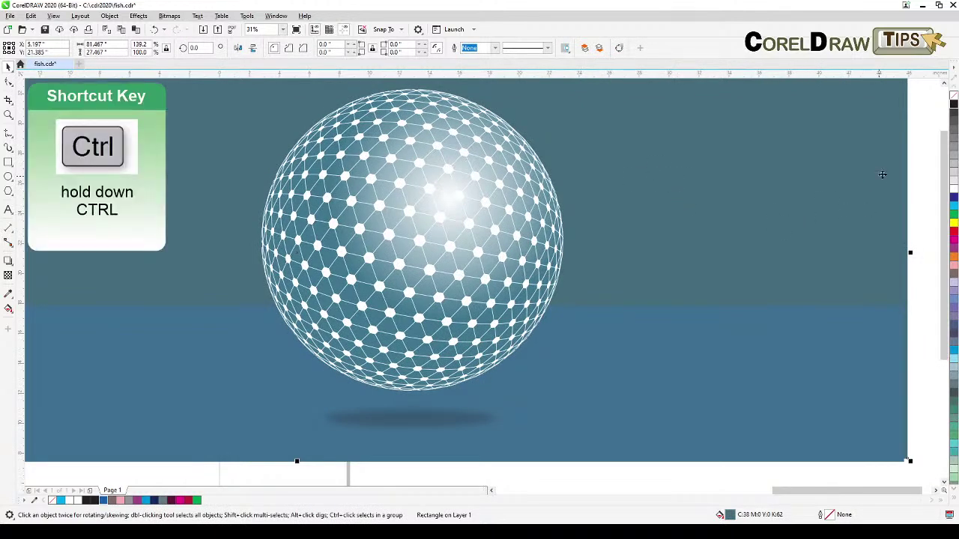
{"action": "left_click", "coordinate": [953, 103], "text": "ctrl"}
{"action": "left_click", "coordinate": [954, 104], "text": "ctrl"}
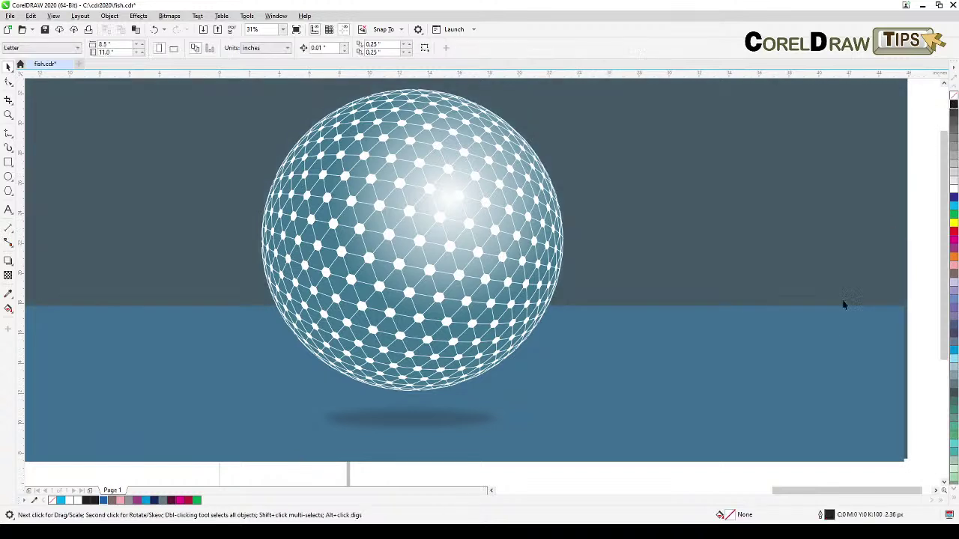
- Widen the blue floor rectangle to about 81.7 inches so its side edge meets the backdrop's edge
{"action": "left_click", "coordinate": [813, 377]}
{"action": "left_click_drag", "start_coordinate": [908, 385], "coordinate": [897, 387]}
{"action": "key", "text": "Escape"}
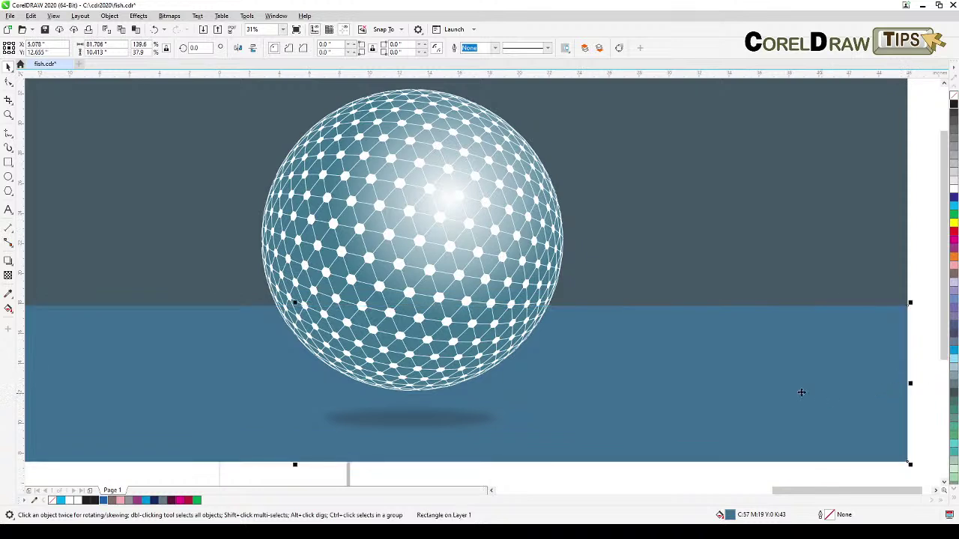
- Lighten the blue floor rectangle by repeatedly mixing white into its fill, to C46 M16 Y0 K35
{"action": "left_click", "coordinate": [925, 278]}
{"action": "left_click", "coordinate": [638, 381]}
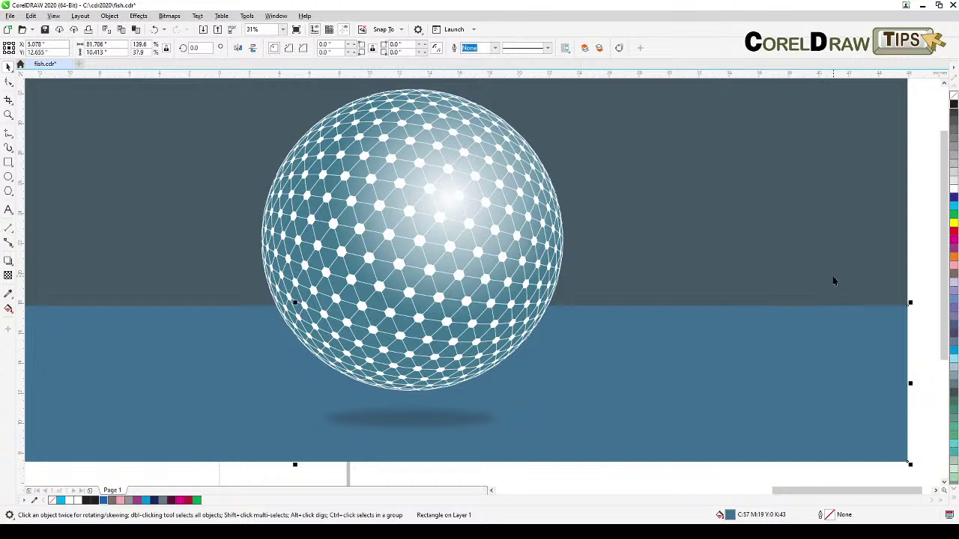
{"action": "left_click", "coordinate": [952, 189], "text": "ctrl"}
{"action": "left_click", "coordinate": [952, 189], "text": "ctrl"}
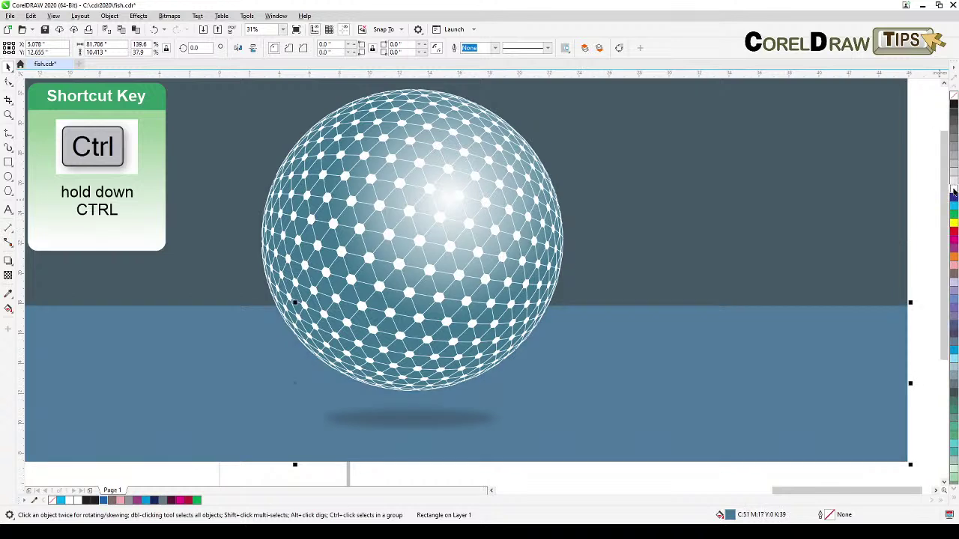
{"action": "left_click", "coordinate": [953, 191], "text": "ctrl"}
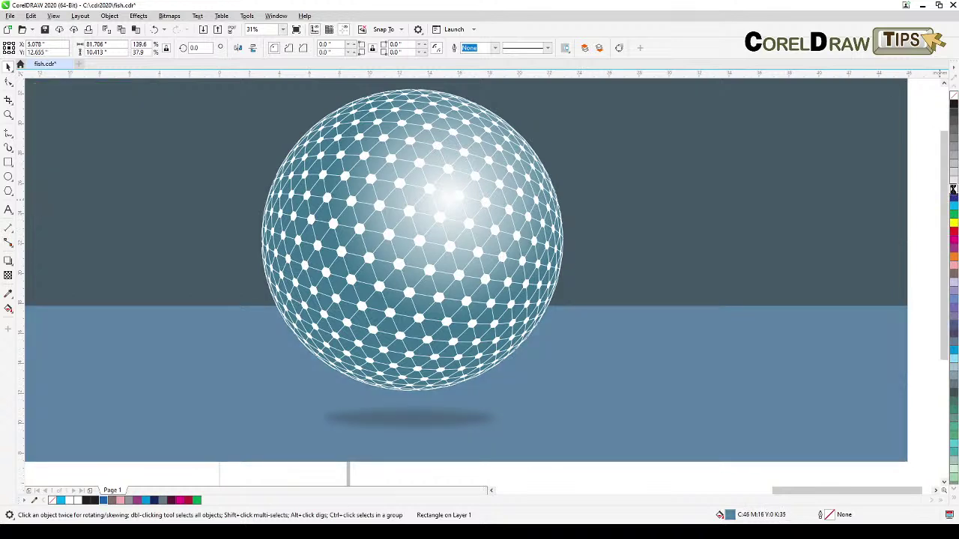